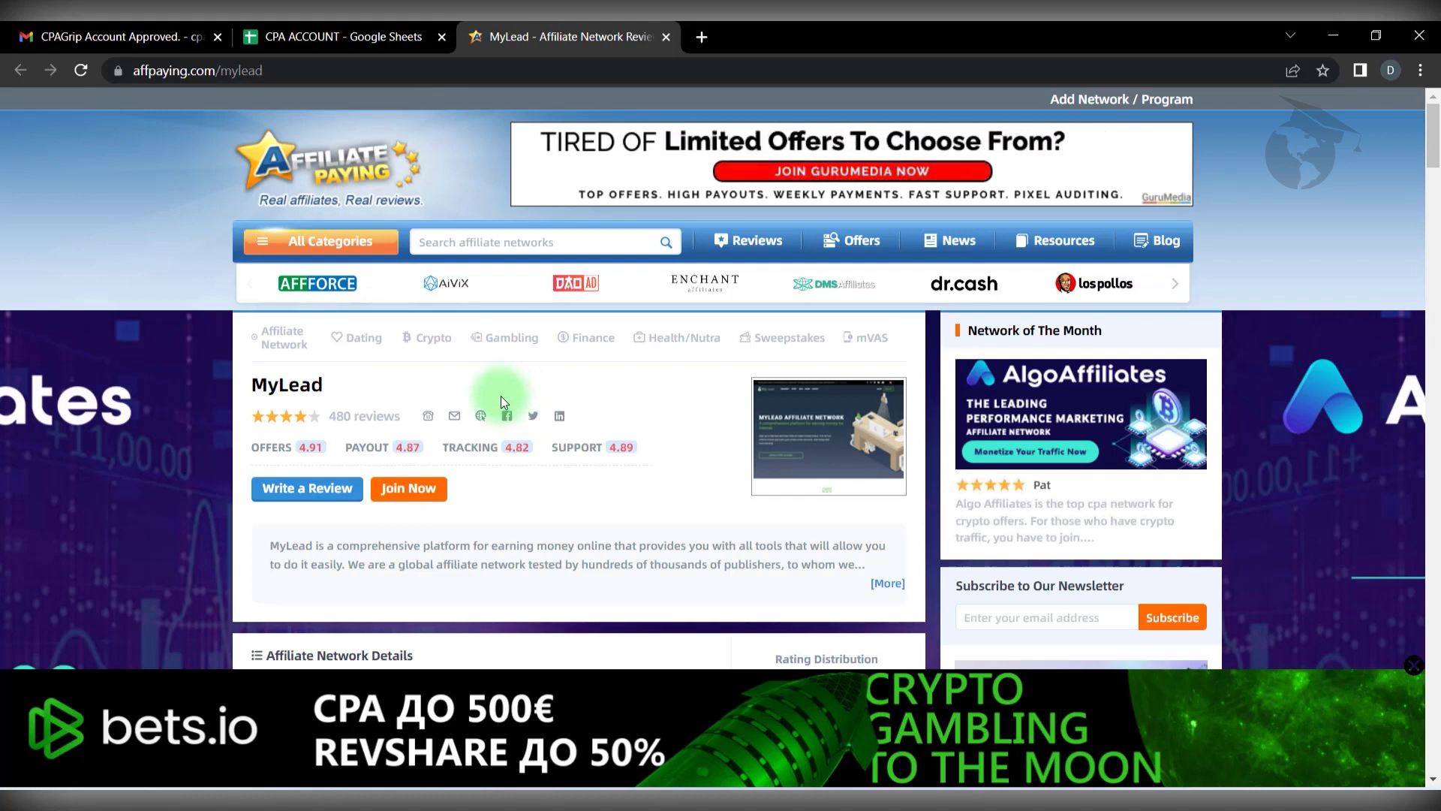
Open MyLead's free account registration form through the Join Now link on its AffiliatePaying review, closing the review page.
{"action": "left_click", "coordinate": [310, 29]}
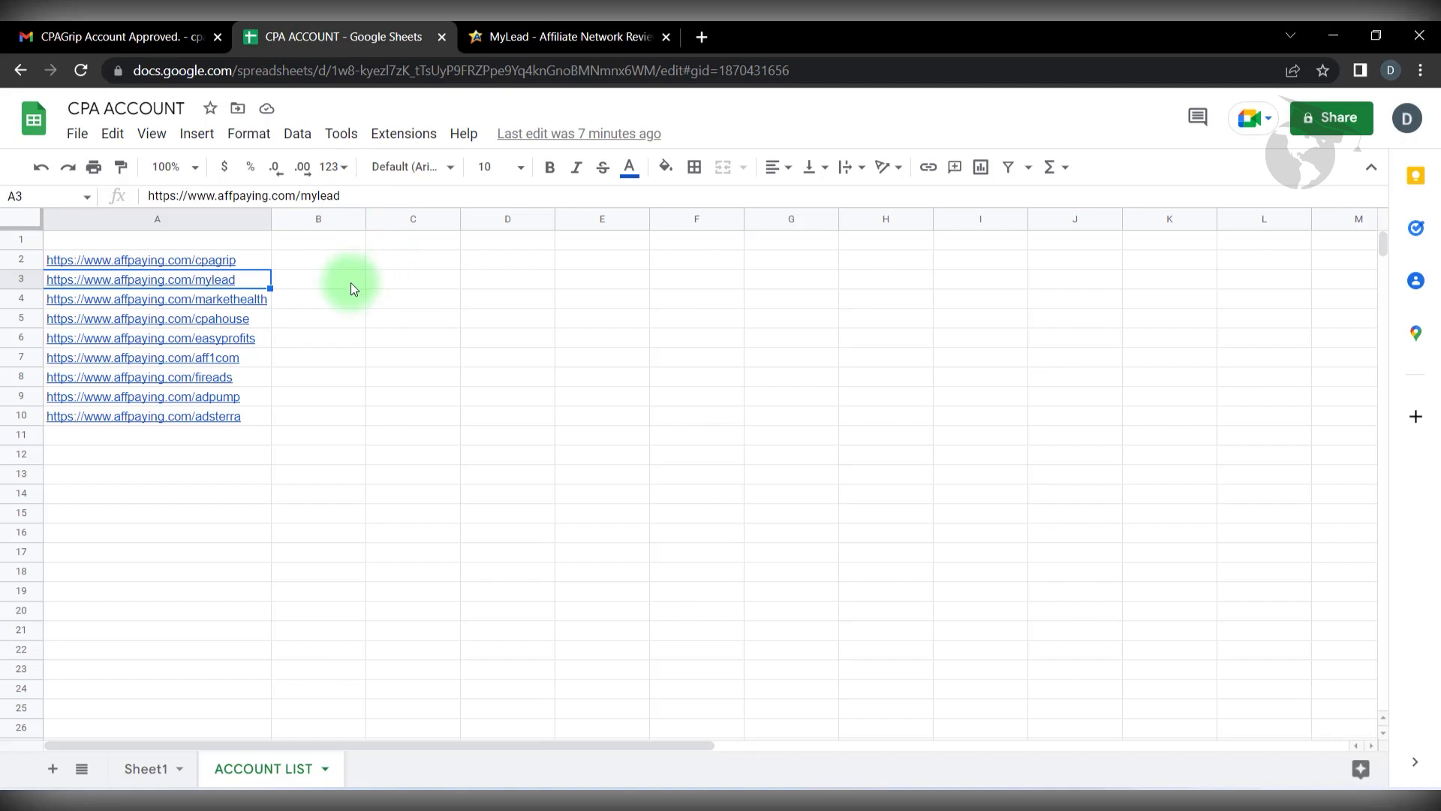
{"action": "left_click", "coordinate": [533, 34]}
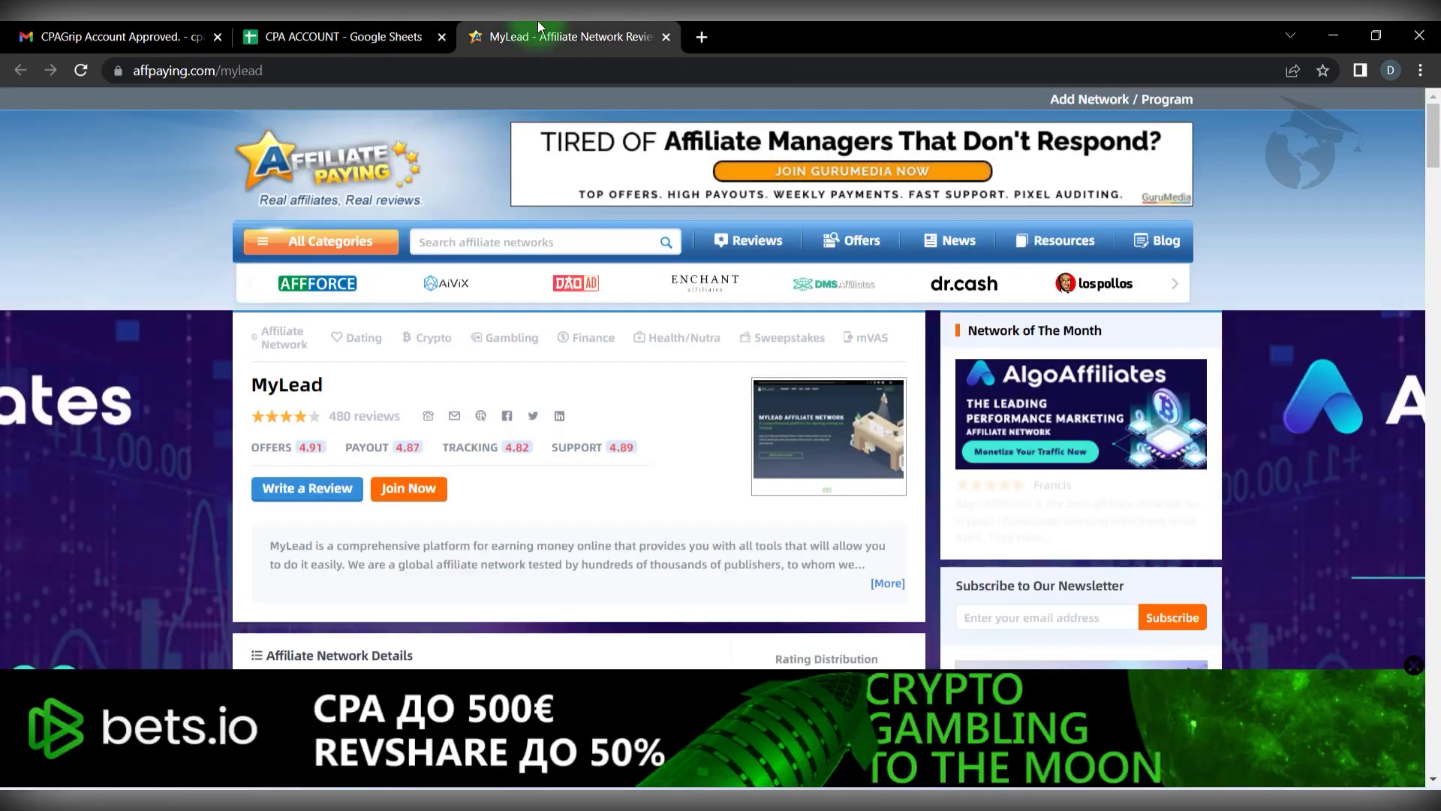
{"action": "left_click", "coordinate": [403, 499]}
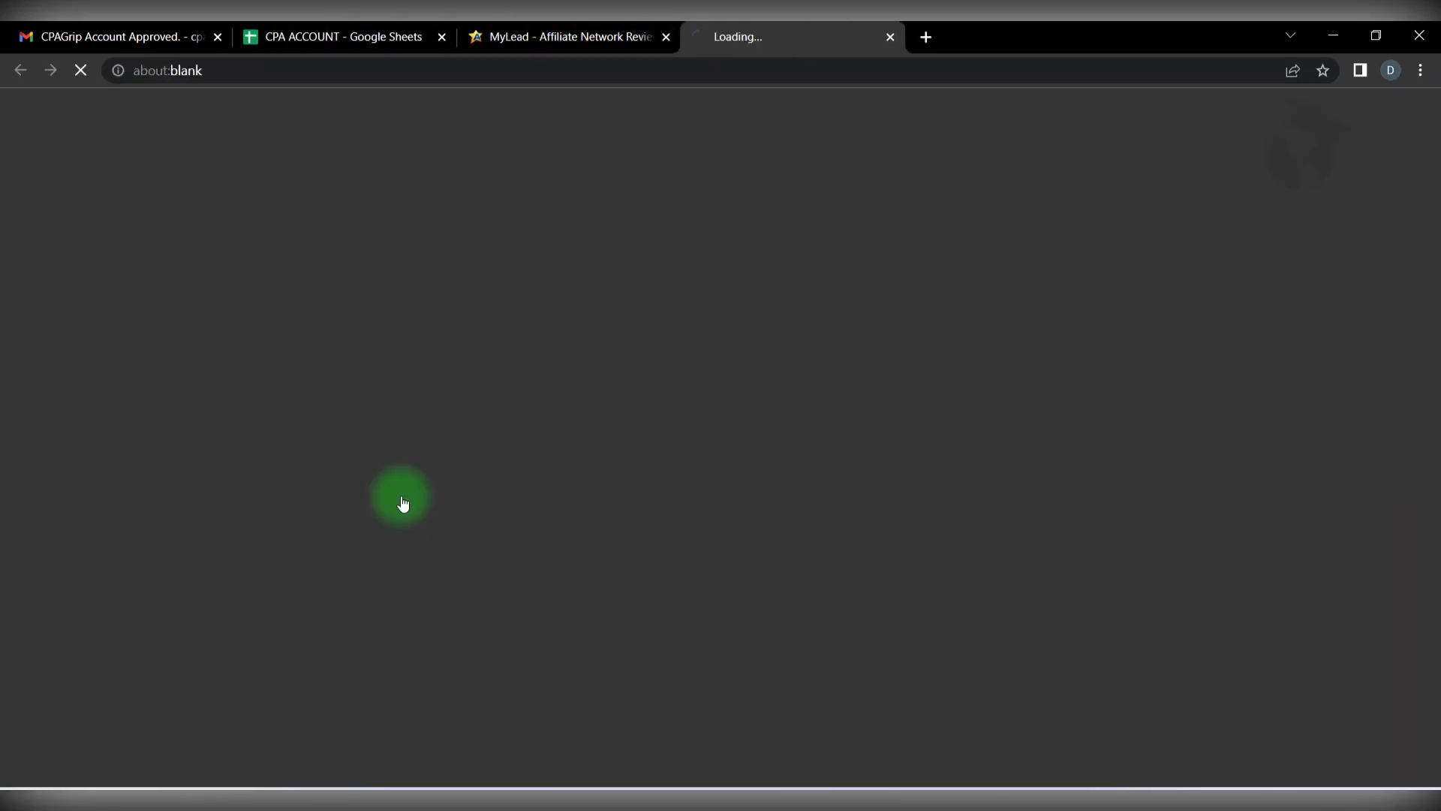
{"action": "left_click", "coordinate": [659, 32]}
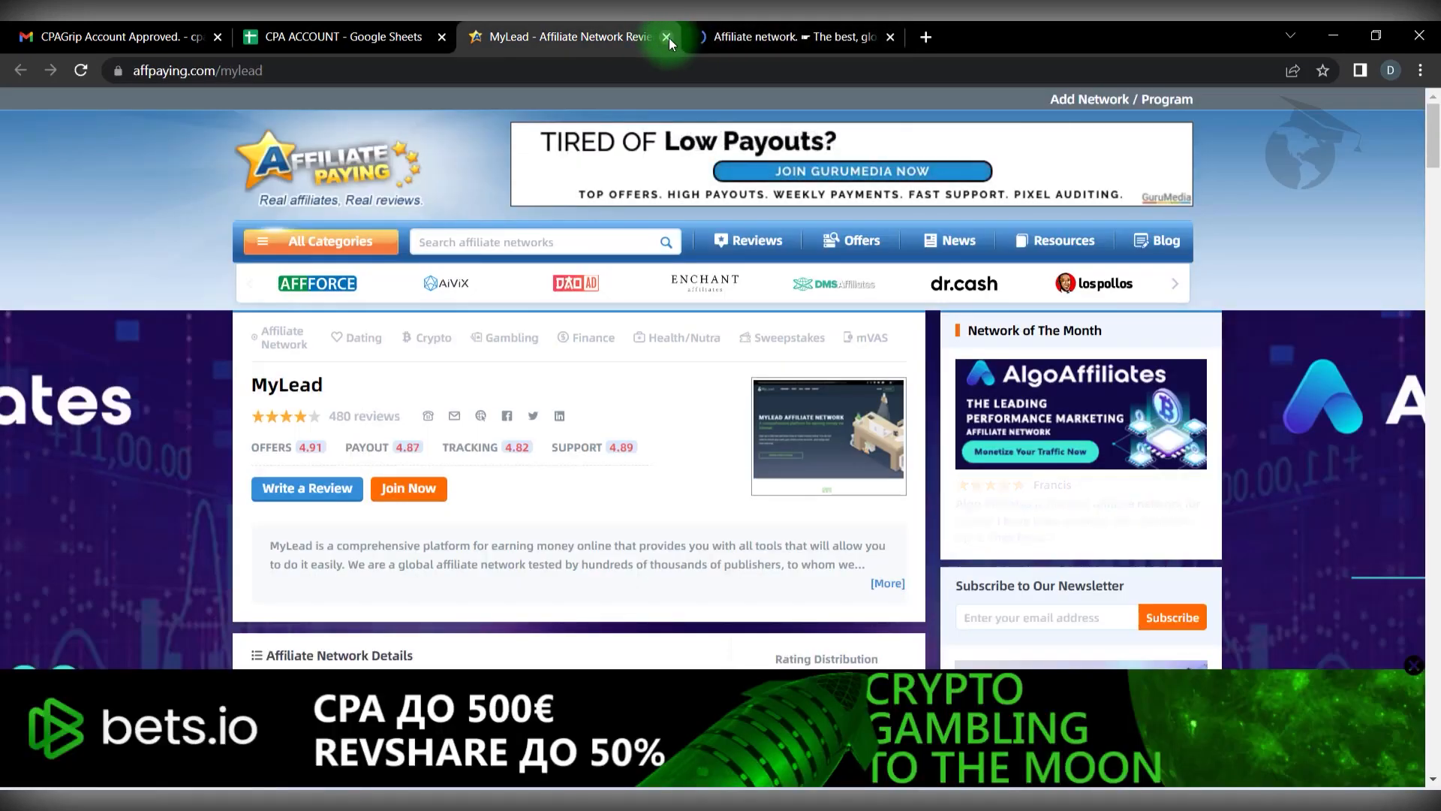
{"action": "left_click", "coordinate": [666, 36]}
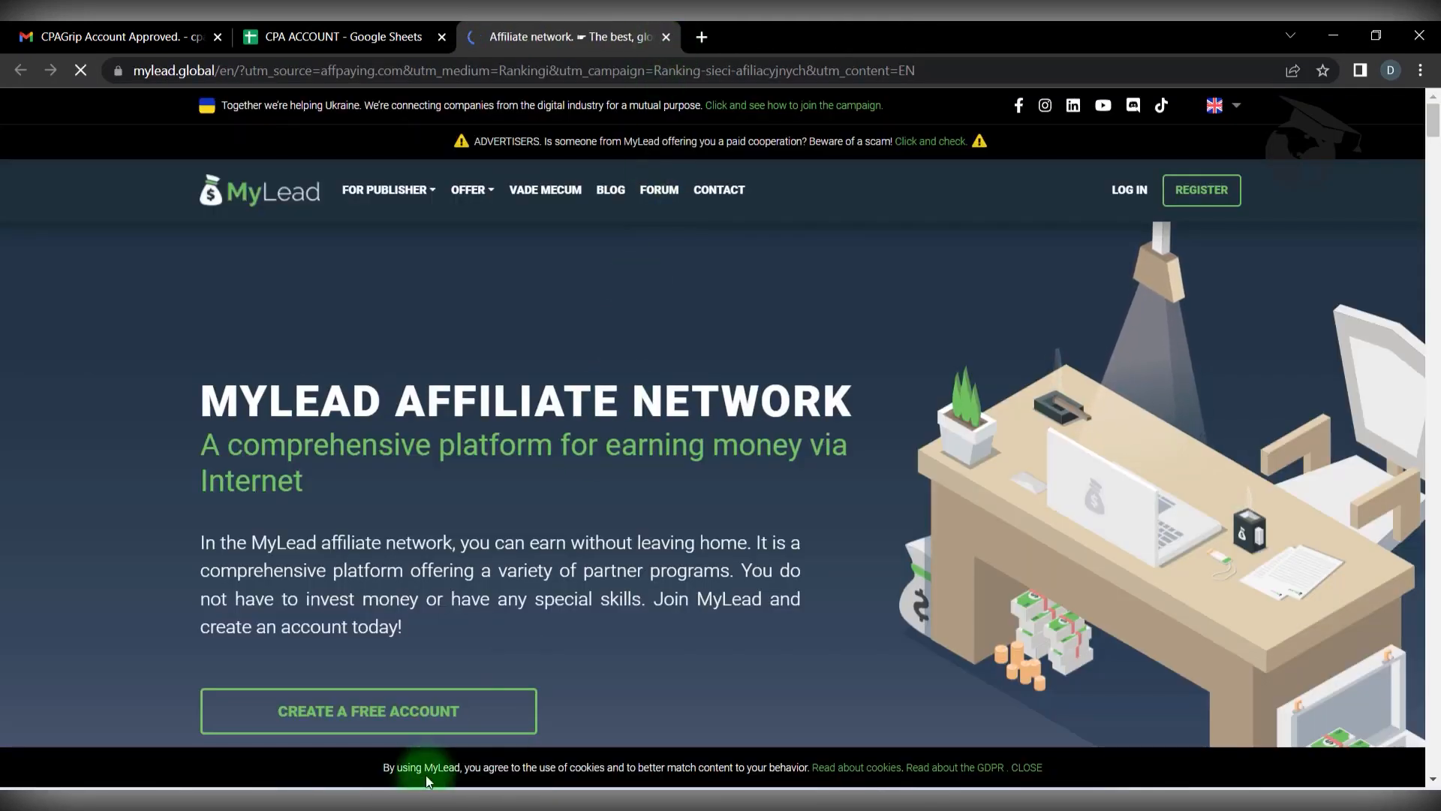
{"action": "left_click", "coordinate": [388, 732]}
{"action": "scroll", "coordinate": [487, 424], "scroll_direction": "down", "scroll_amount": 1}
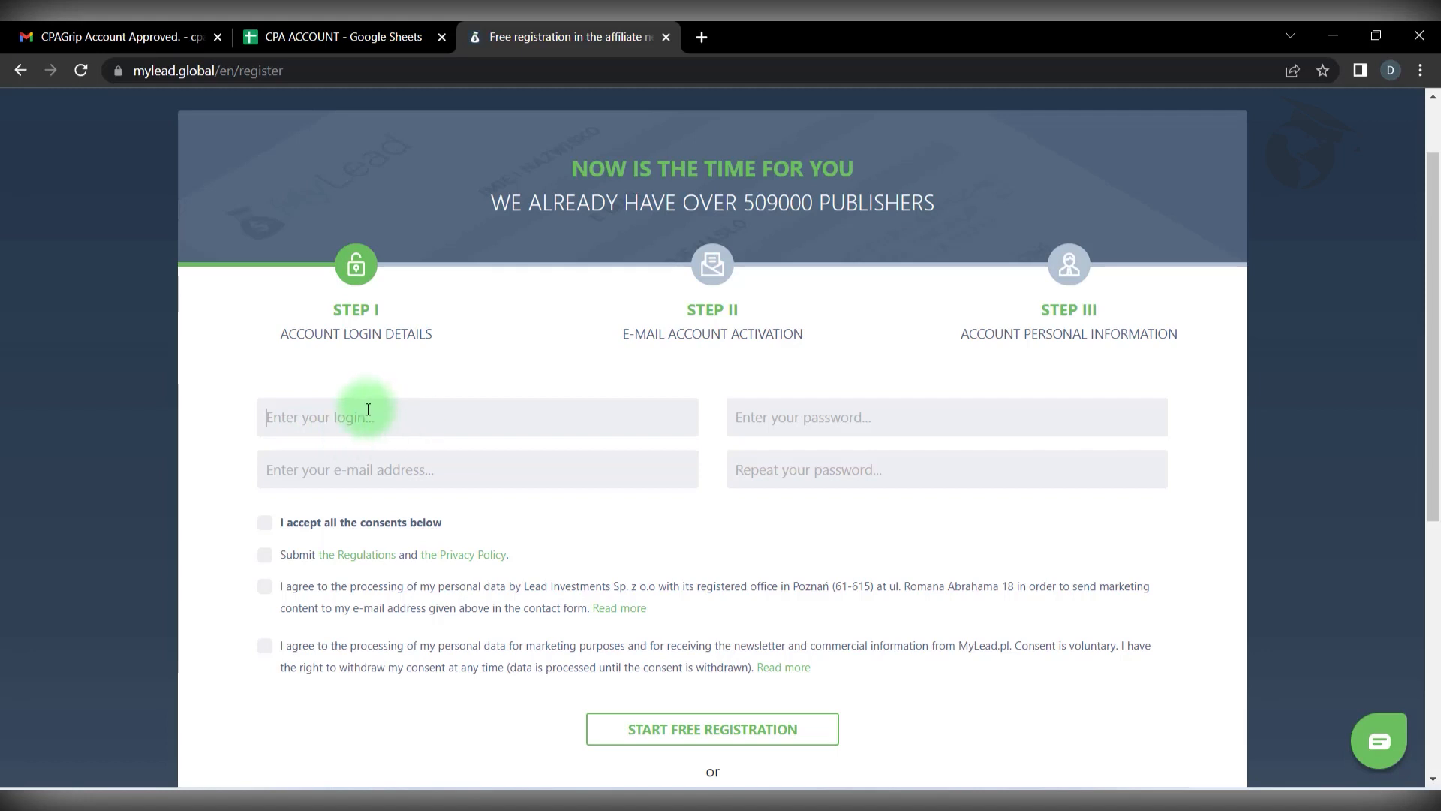
Add a USER NAME label in cell A10 of Sheet1 in the CPA ACCOUNT spreadsheet.
{"action": "left_click", "coordinate": [294, 34]}
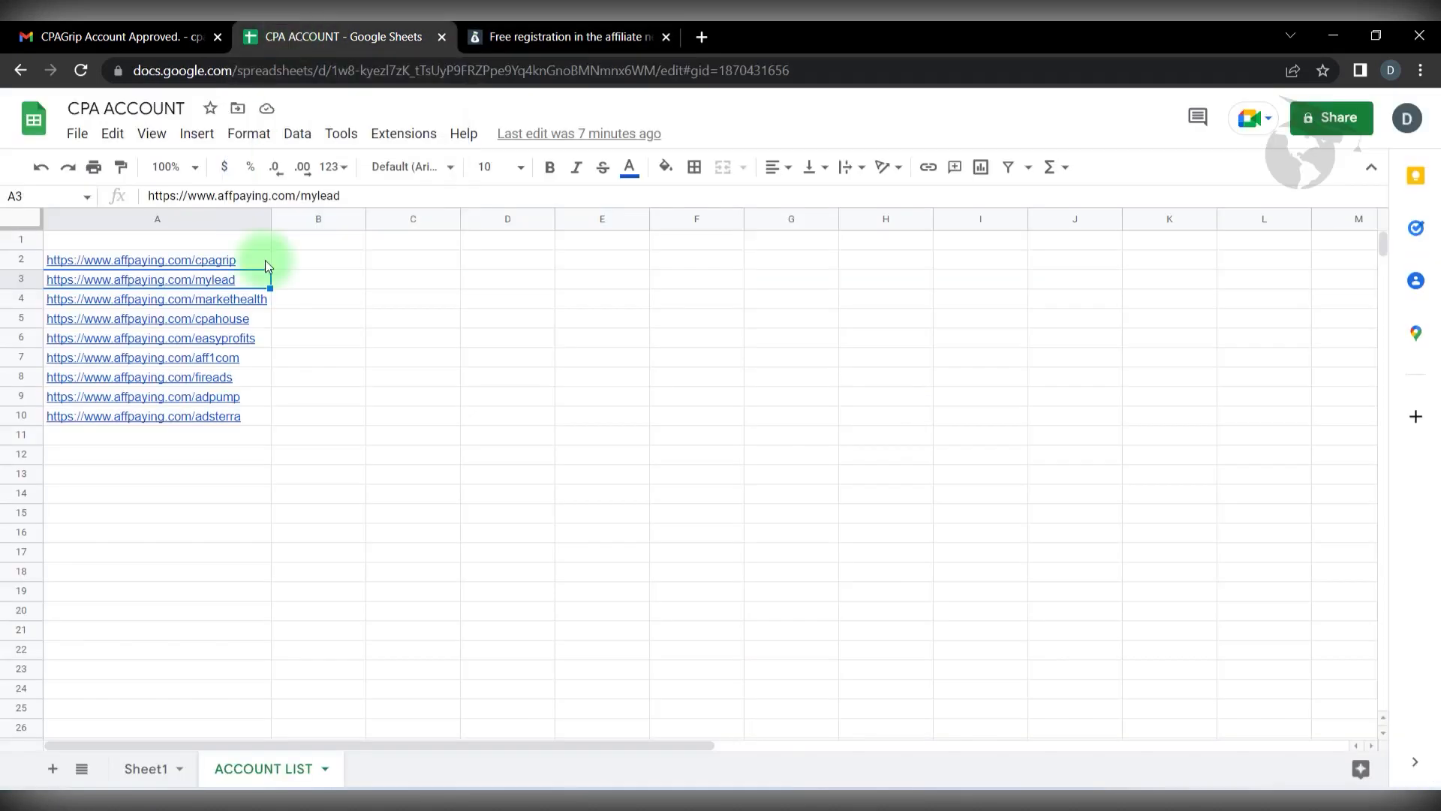
{"action": "left_click", "coordinate": [146, 765]}
{"action": "left_click", "coordinate": [106, 424]}
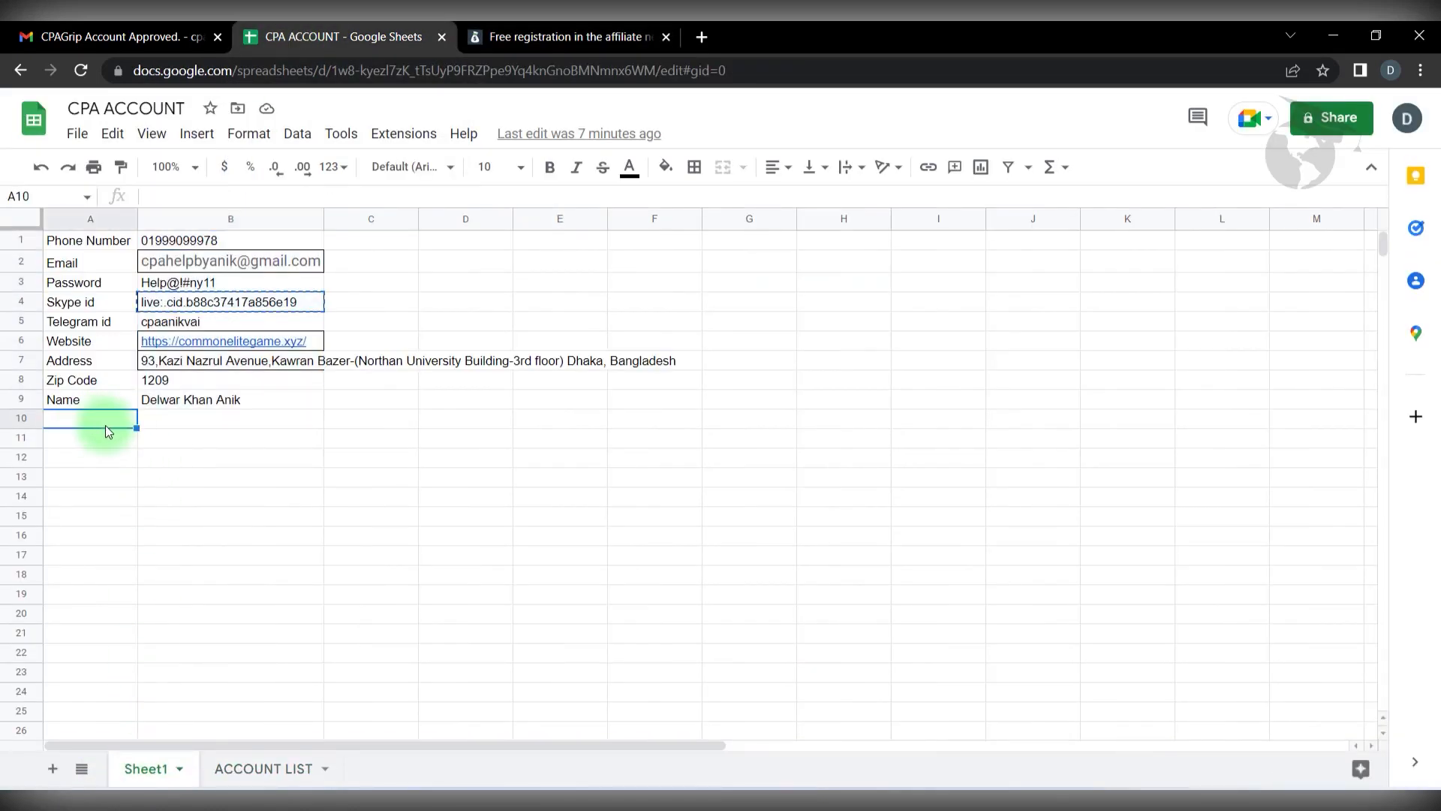
{"action": "type", "text": "USER NAME"}
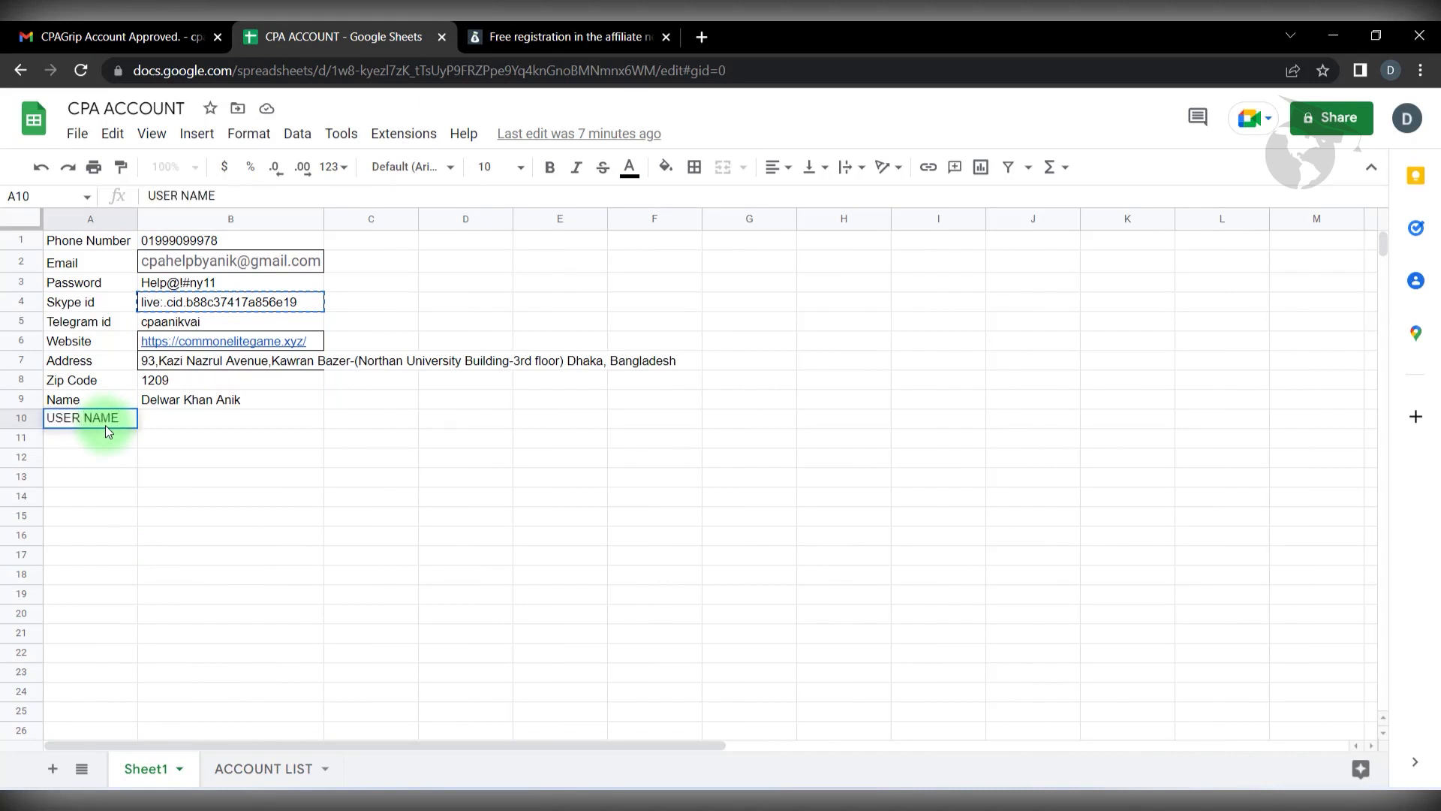
{"action": "key", "text": "Tab"}
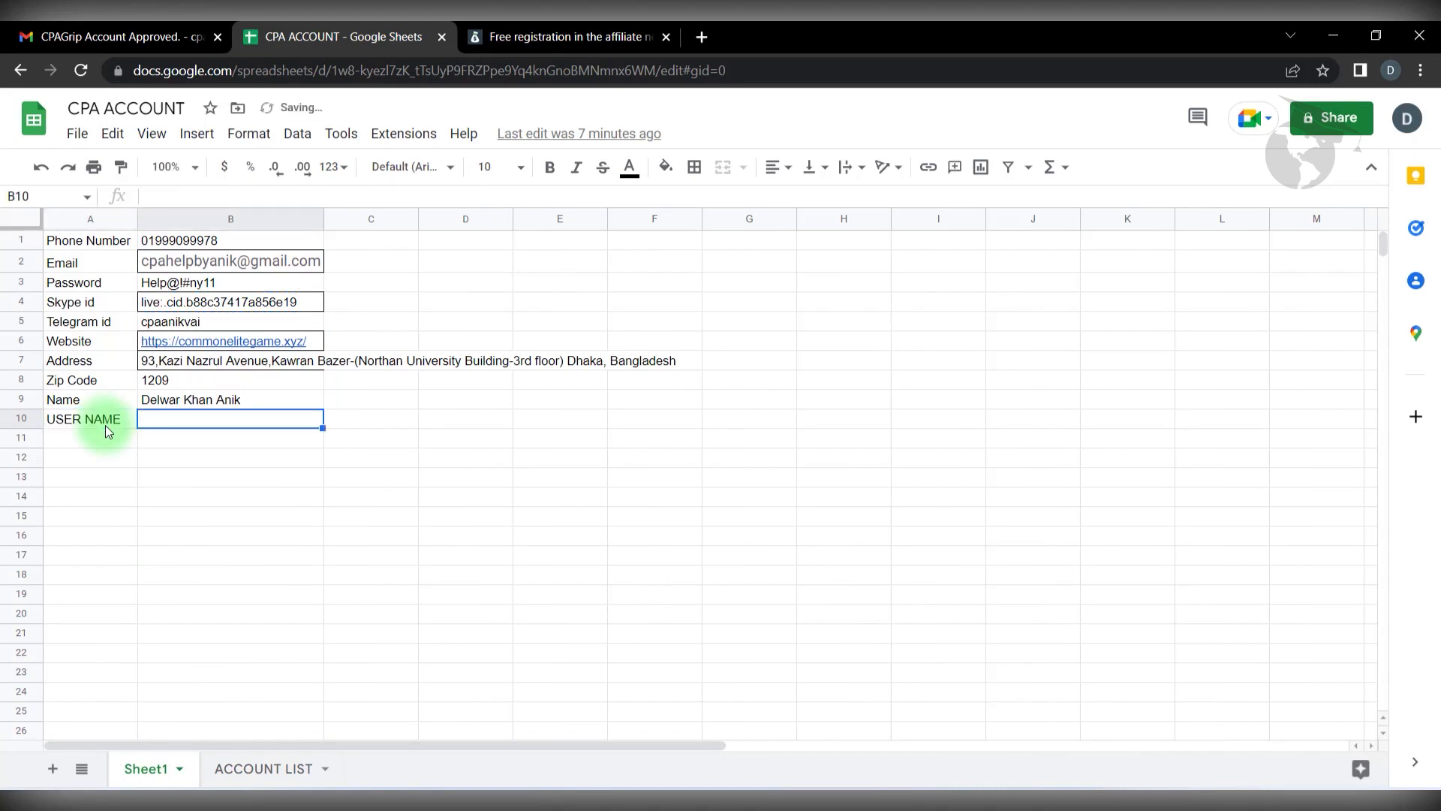
Fill cell B10 with the account user name by copying the e-mail address from B2 and removing the domain part.
{"action": "left_click", "coordinate": [191, 262]}
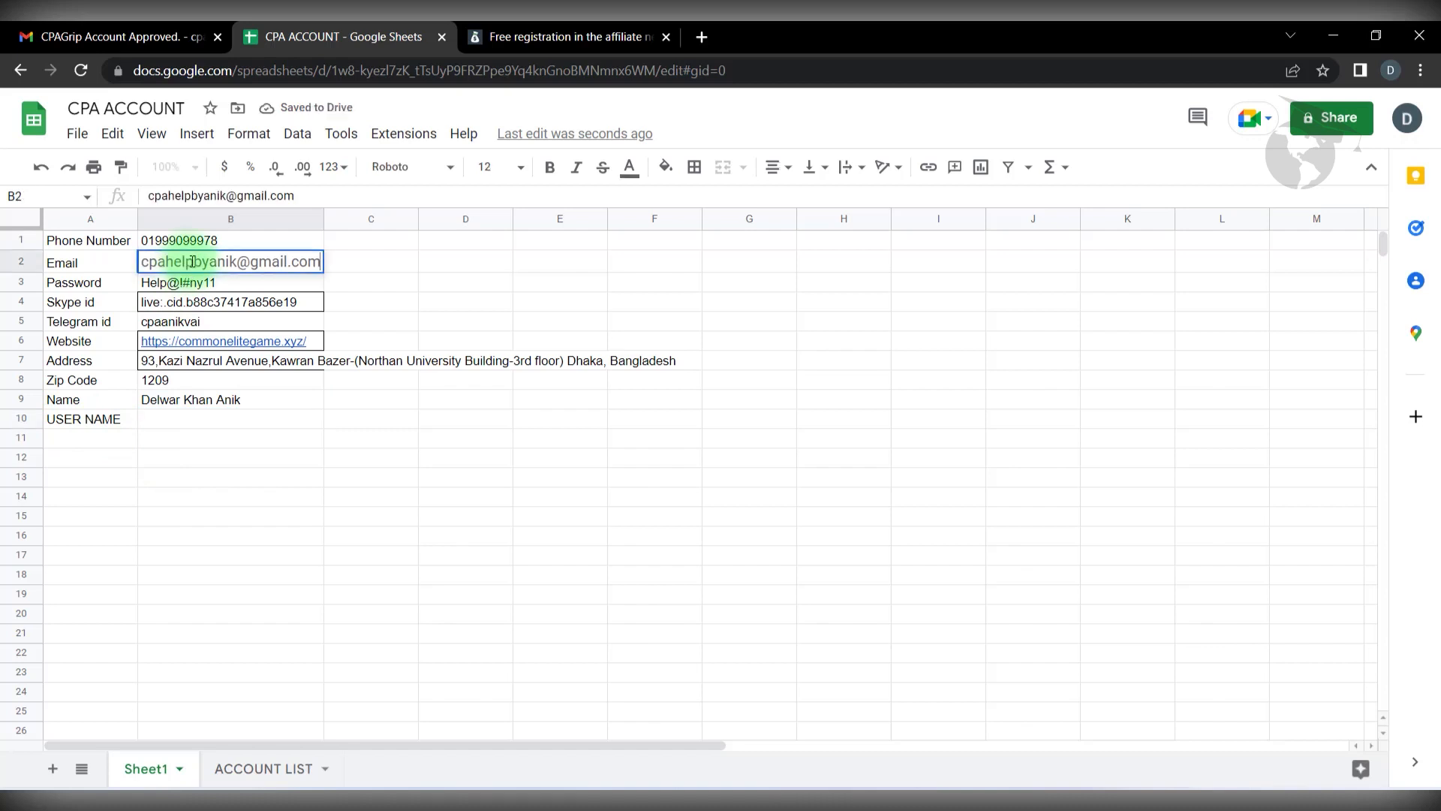
{"action": "double_click", "coordinate": [238, 261]}
{"action": "key", "text": "ctrl+c"}
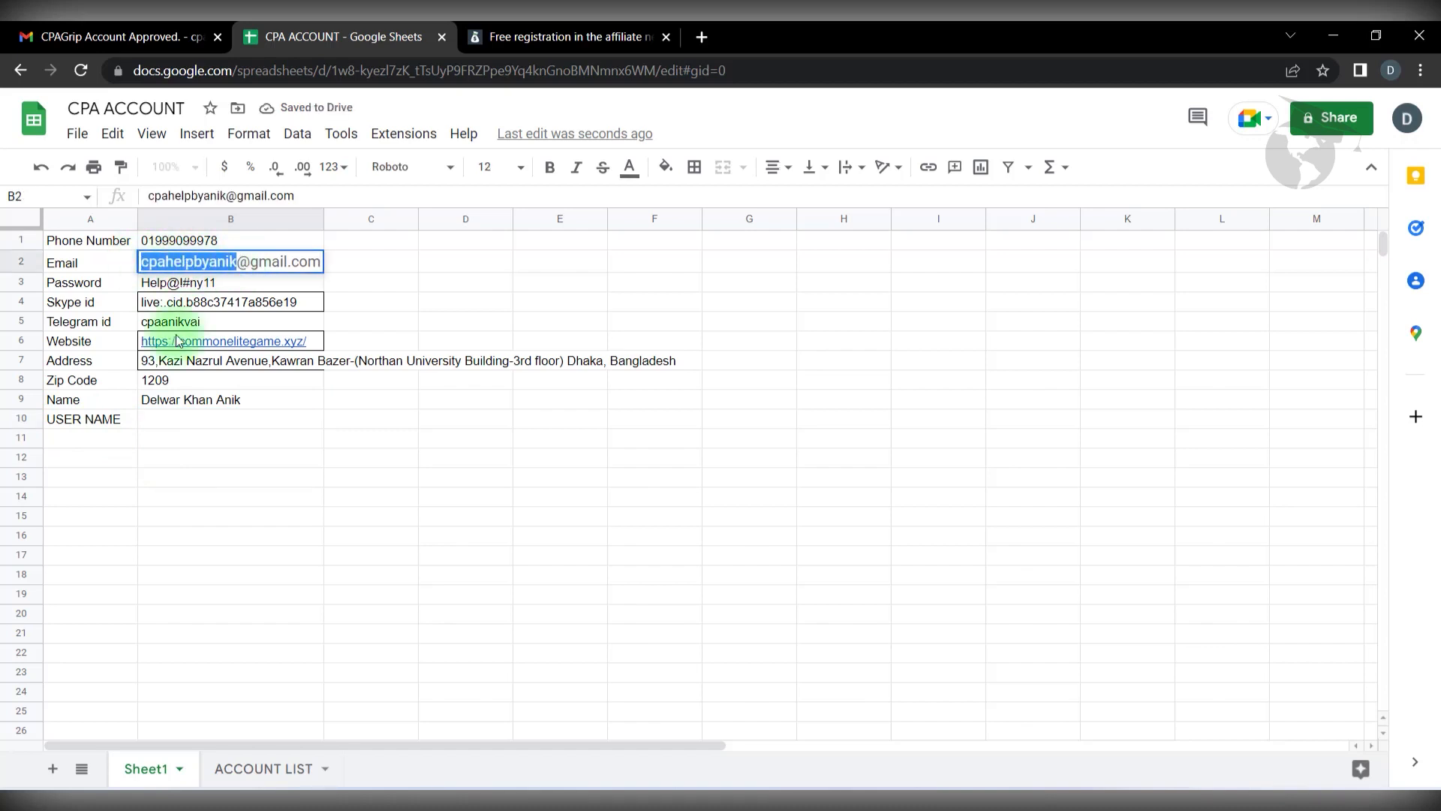
{"action": "left_click", "coordinate": [209, 419]}
{"action": "key", "text": "ctrl+v"}
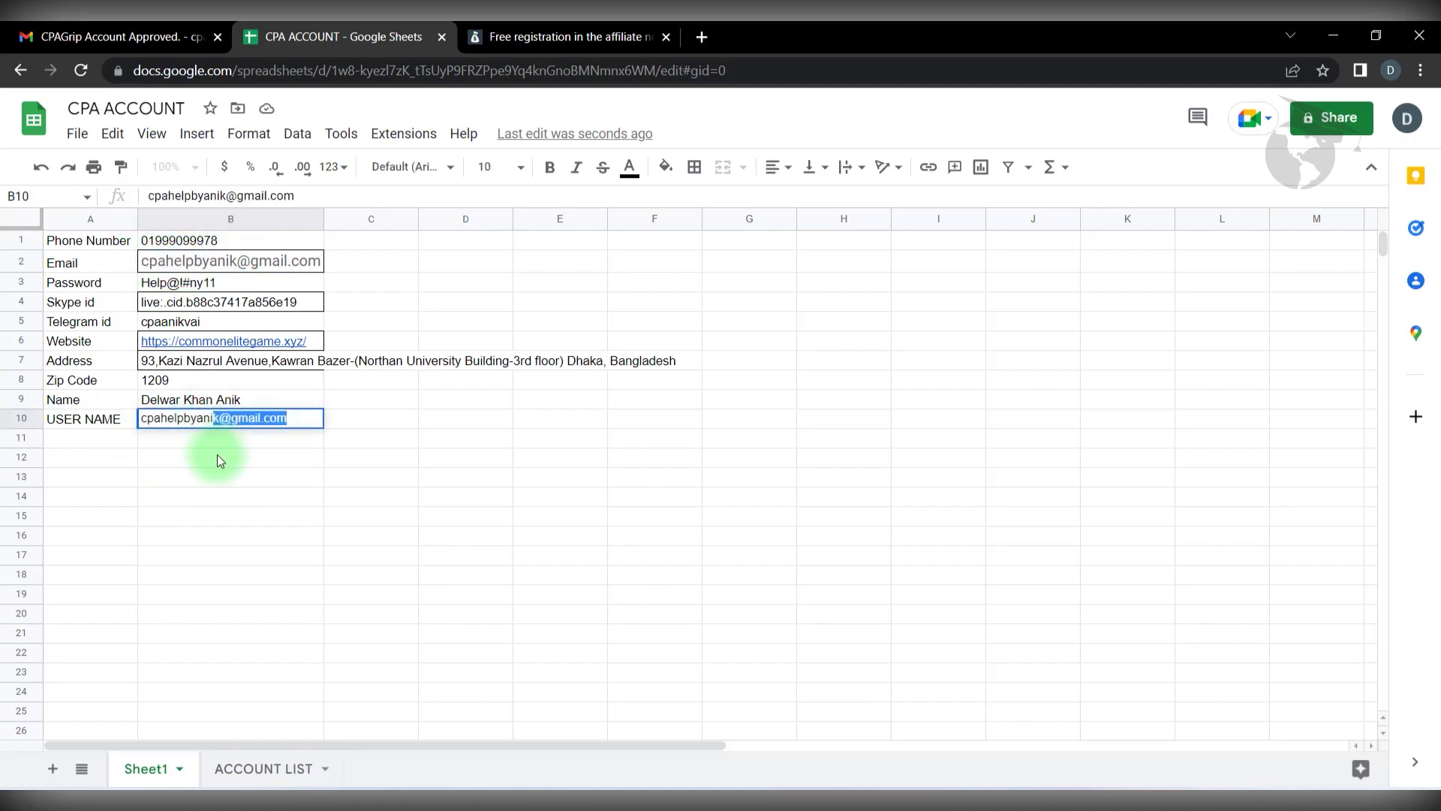
{"action": "left_click", "coordinate": [218, 455]}
{"action": "double_click", "coordinate": [225, 418]}
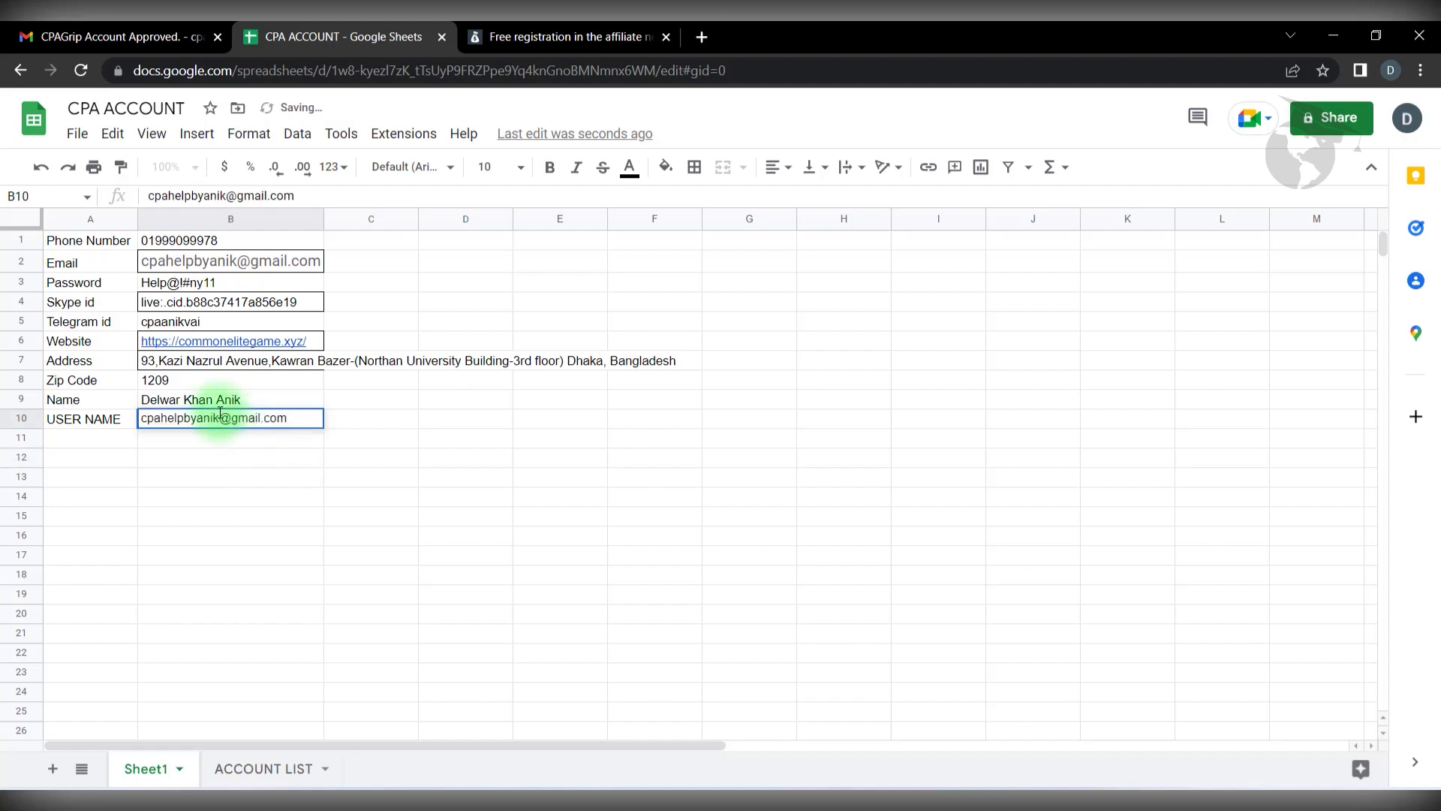
{"action": "left_click_drag", "start_coordinate": [220, 417], "coordinate": [338, 412]}
{"action": "key", "text": "BackSpace"}
{"action": "left_click", "coordinate": [293, 497]}
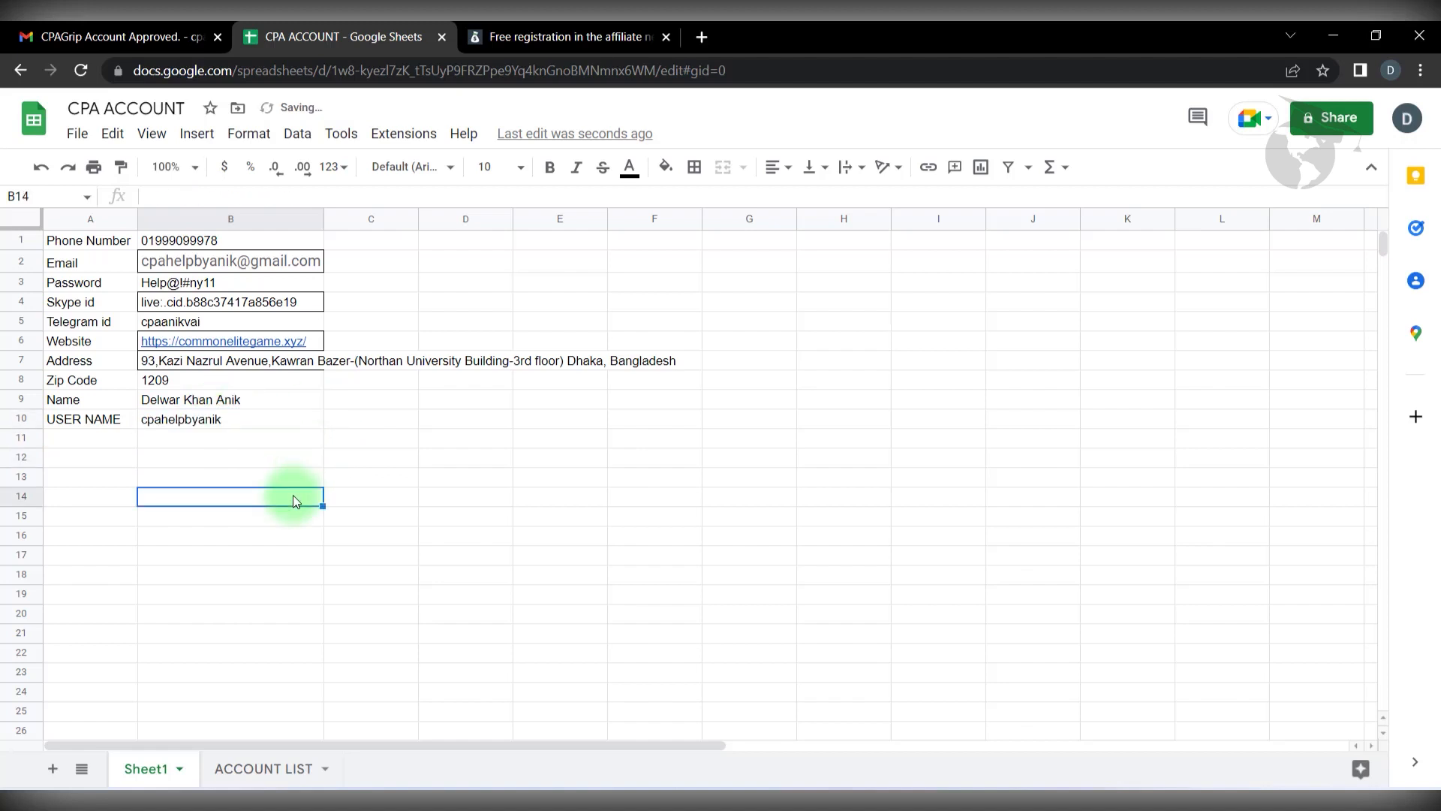
{"action": "left_click", "coordinate": [219, 419]}
{"action": "key", "text": "ctrl+c"}
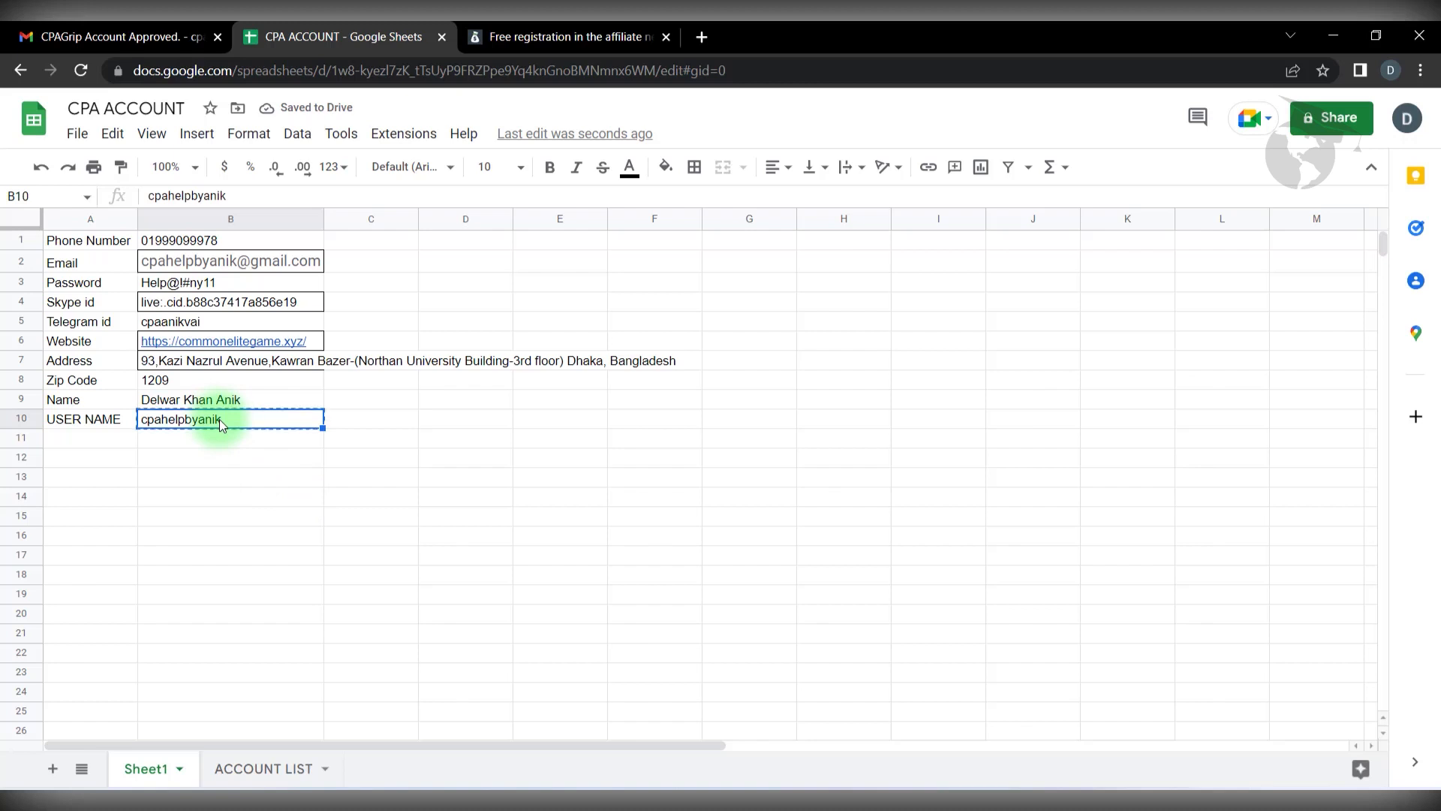
{"action": "type", "text": "kakaanikk"}
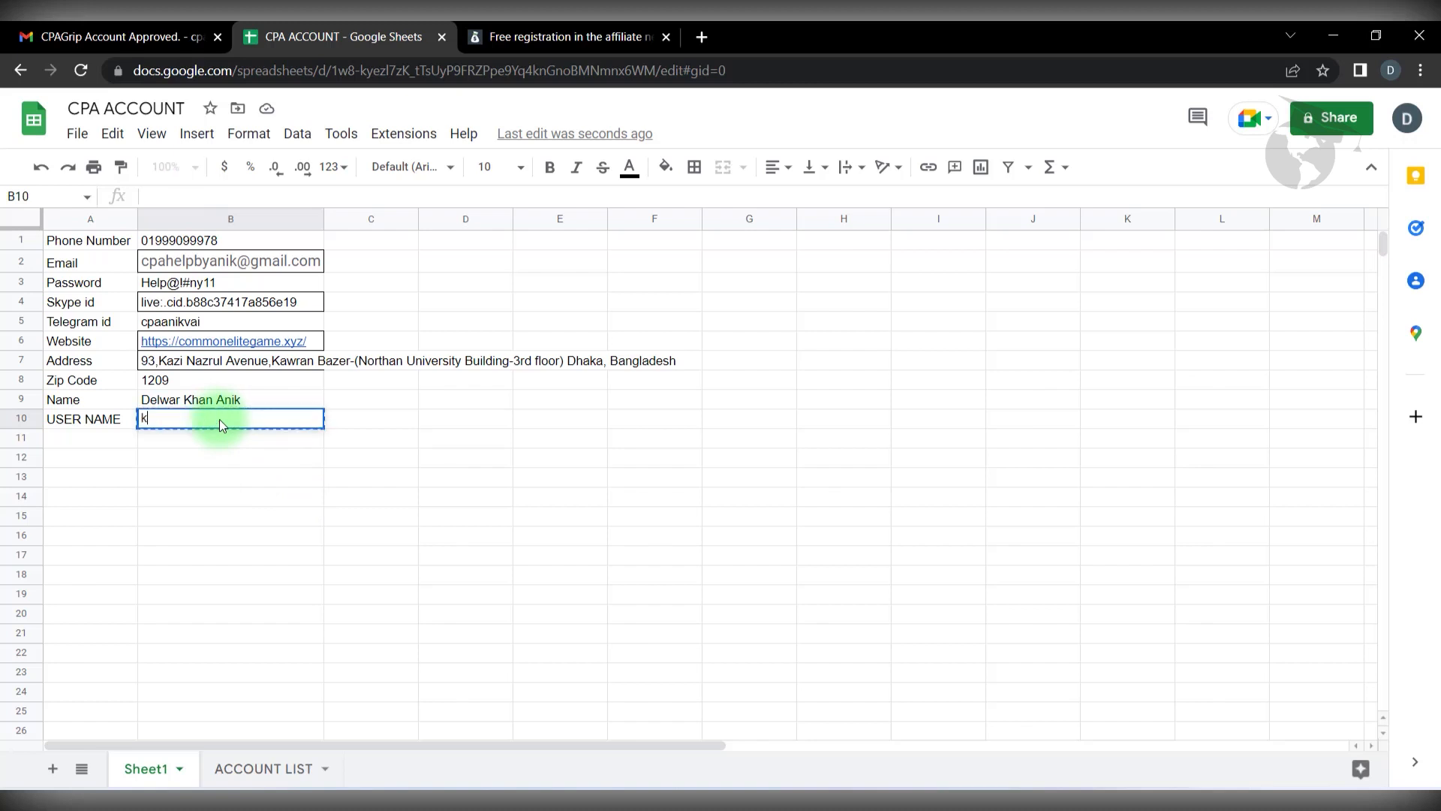
{"action": "key", "text": "Return"}
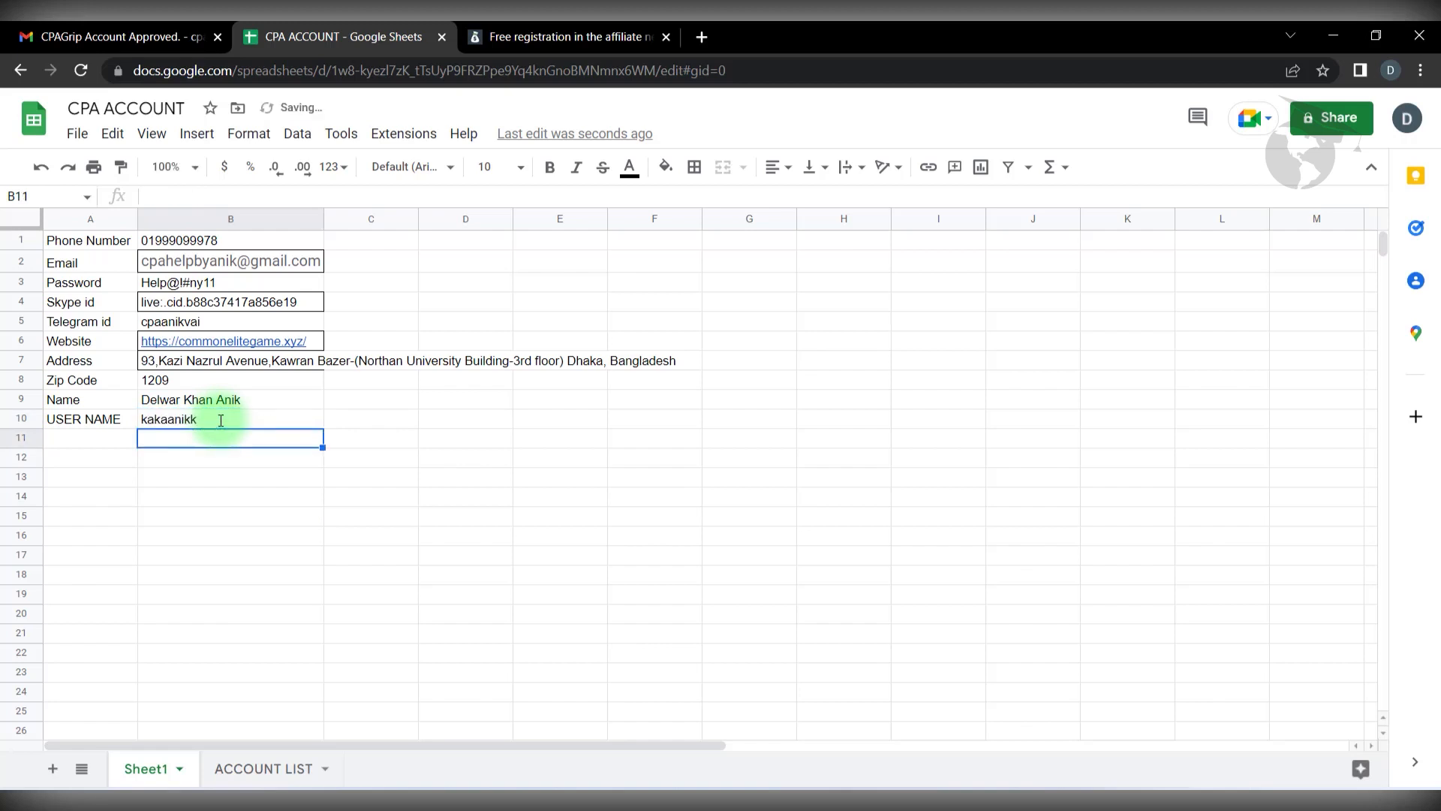
{"action": "key", "text": "ctrl+z"}
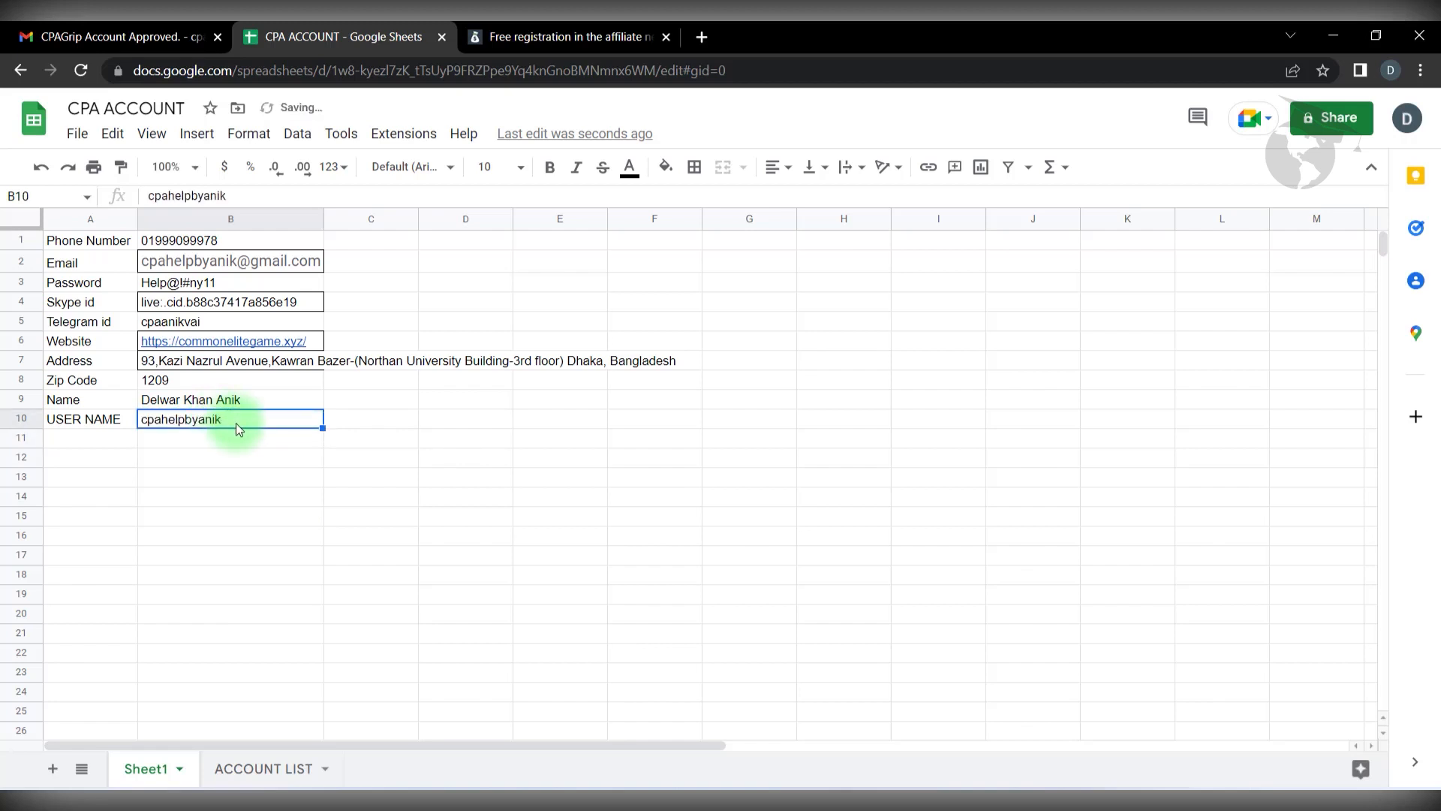
Copy the user name from cell B10 into the login field of the MyLead registration form.
{"action": "key", "text": "ctrl+c"}
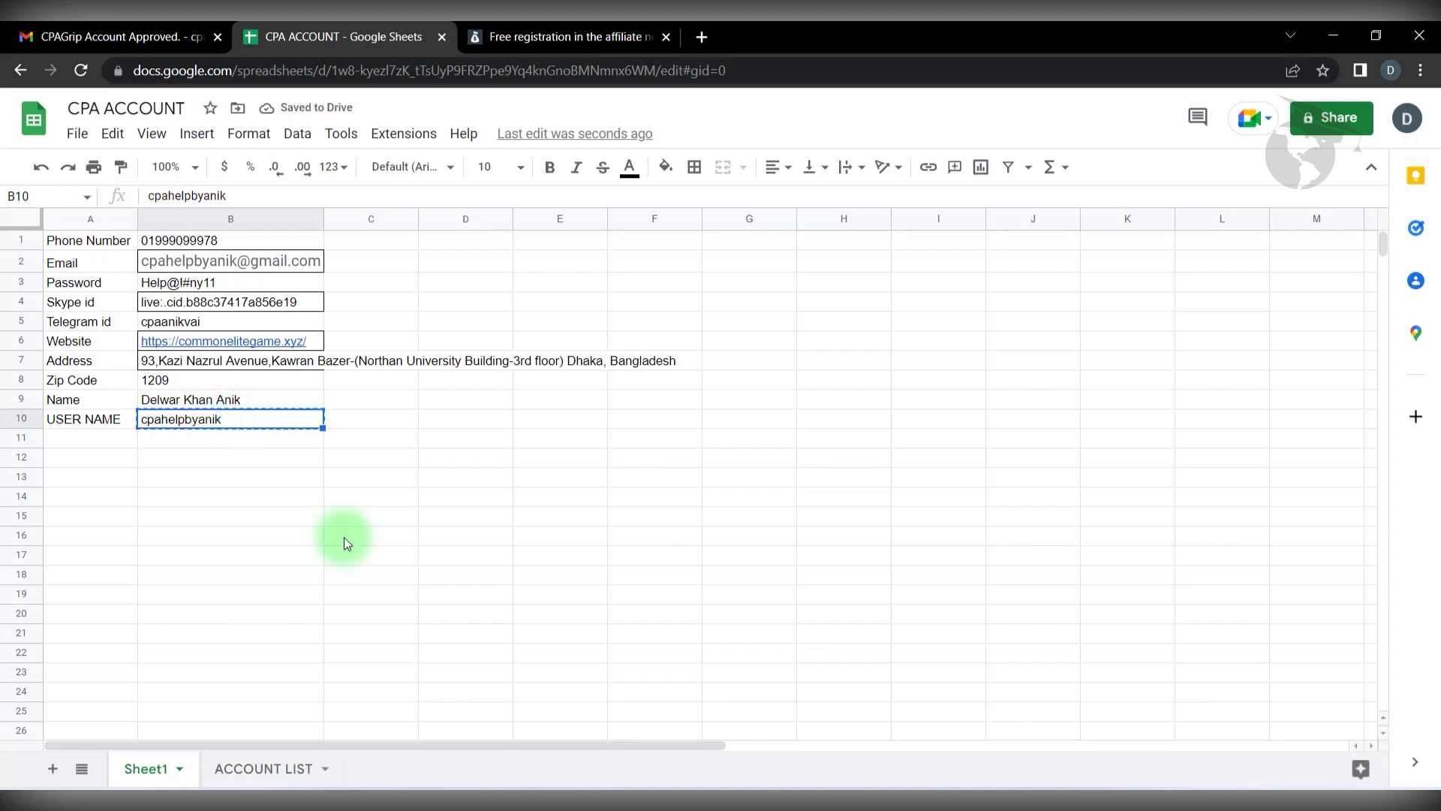
{"action": "left_click", "coordinate": [632, 27]}
{"action": "left_click", "coordinate": [483, 414]}
{"action": "key", "text": "ctrl+v"}
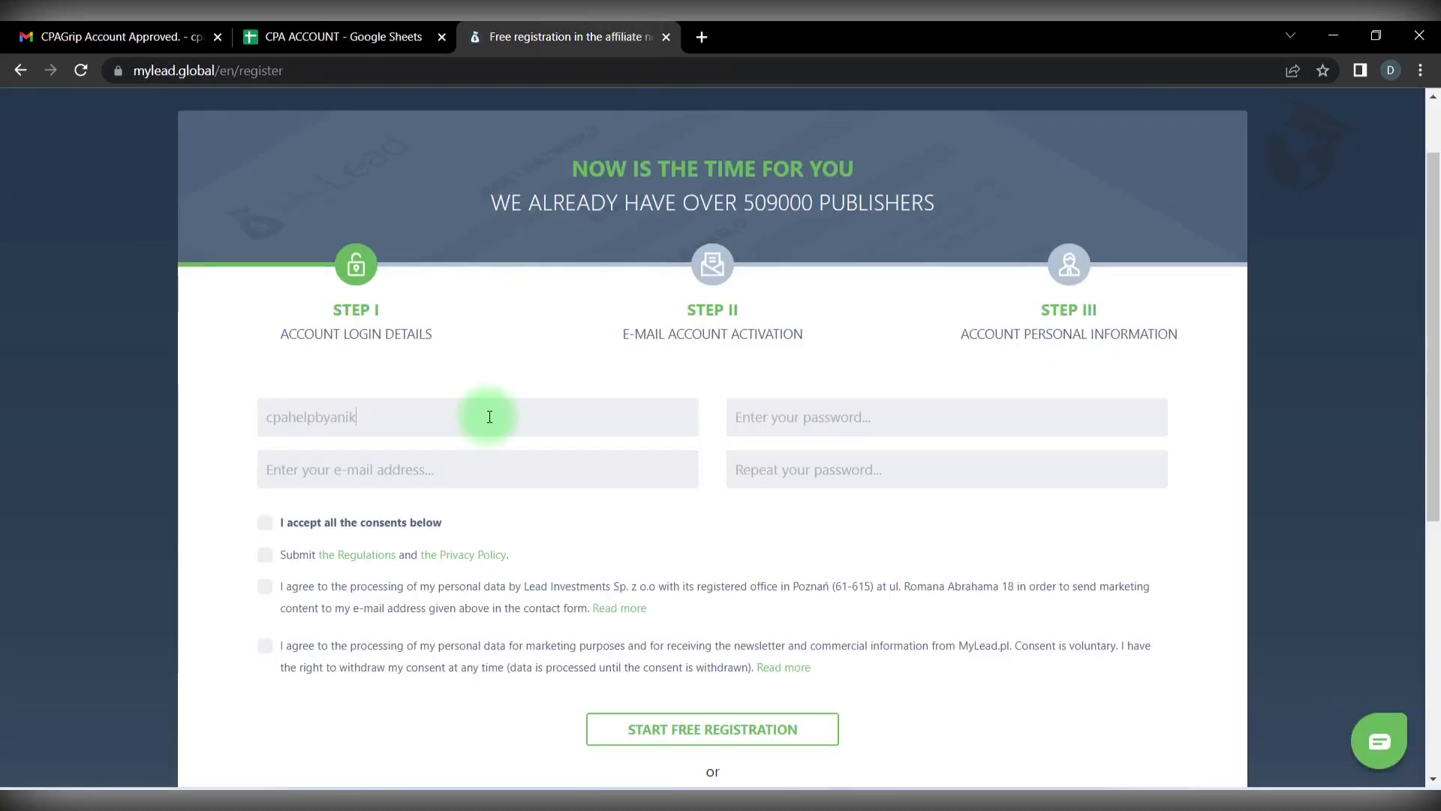
Copy the account password from the CPA ACCOUNT spreadsheet into both the password and repeat-password fields of the MyLead form.
{"action": "left_click", "coordinate": [294, 33]}
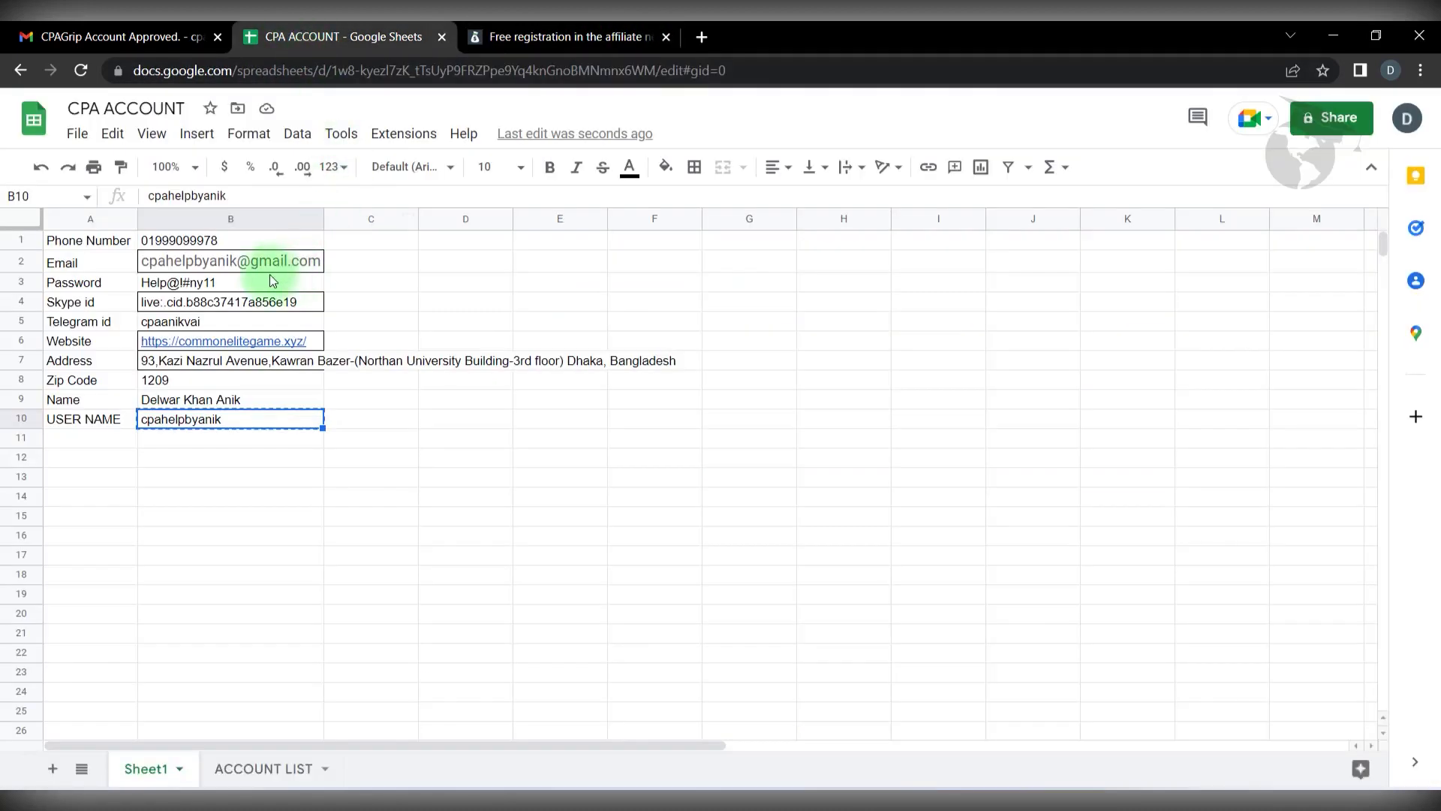
{"action": "left_click", "coordinate": [230, 290]}
{"action": "left_click", "coordinate": [533, 36]}
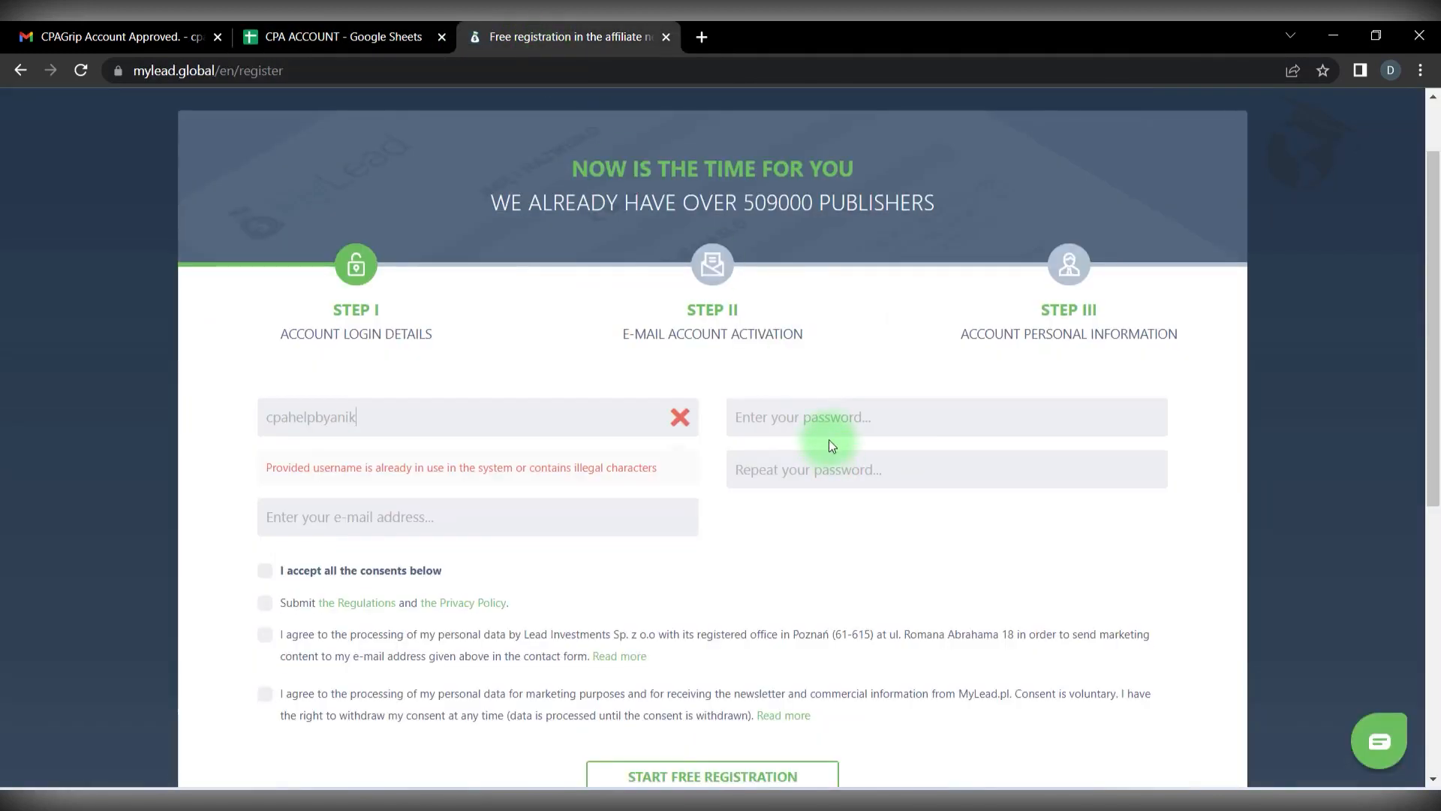
{"action": "key", "text": "ctrl+v"}
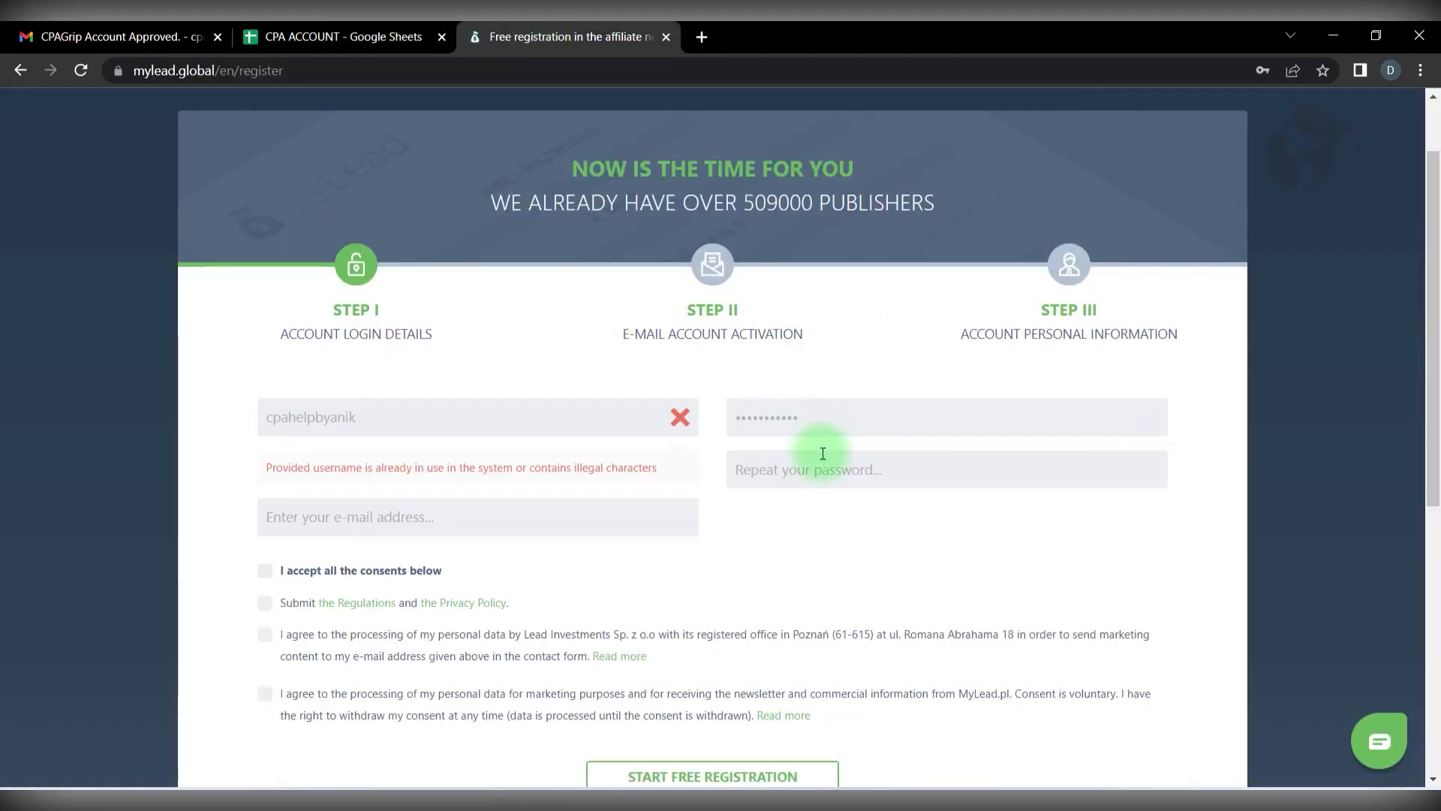
{"action": "left_click", "coordinate": [827, 477]}
{"action": "key", "text": "ctrl+v"}
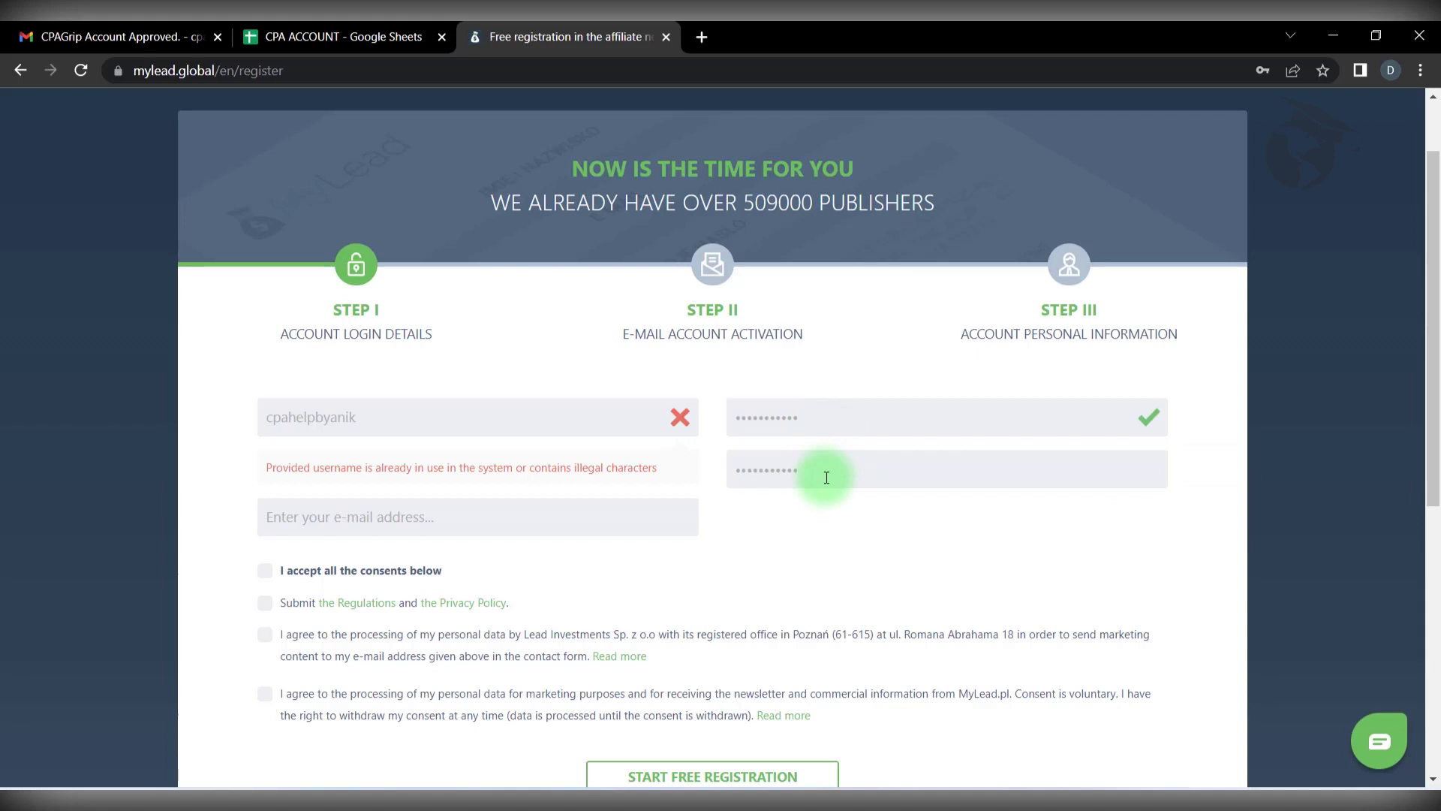
Replace the part of the login before its last four letters with 2645 and accept all the consents.
{"action": "left_click", "coordinate": [406, 428]}
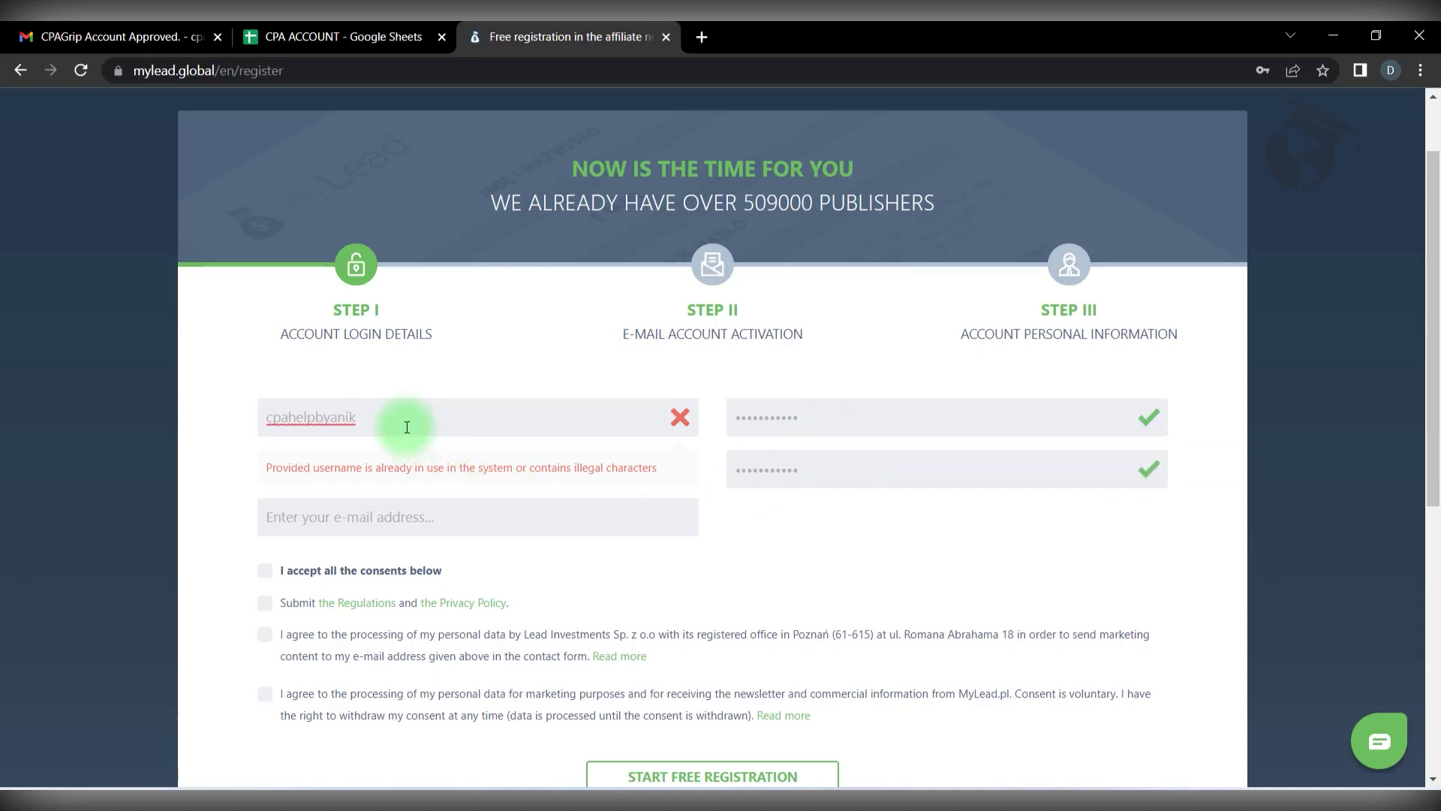
{"action": "left_click", "coordinate": [285, 420]}
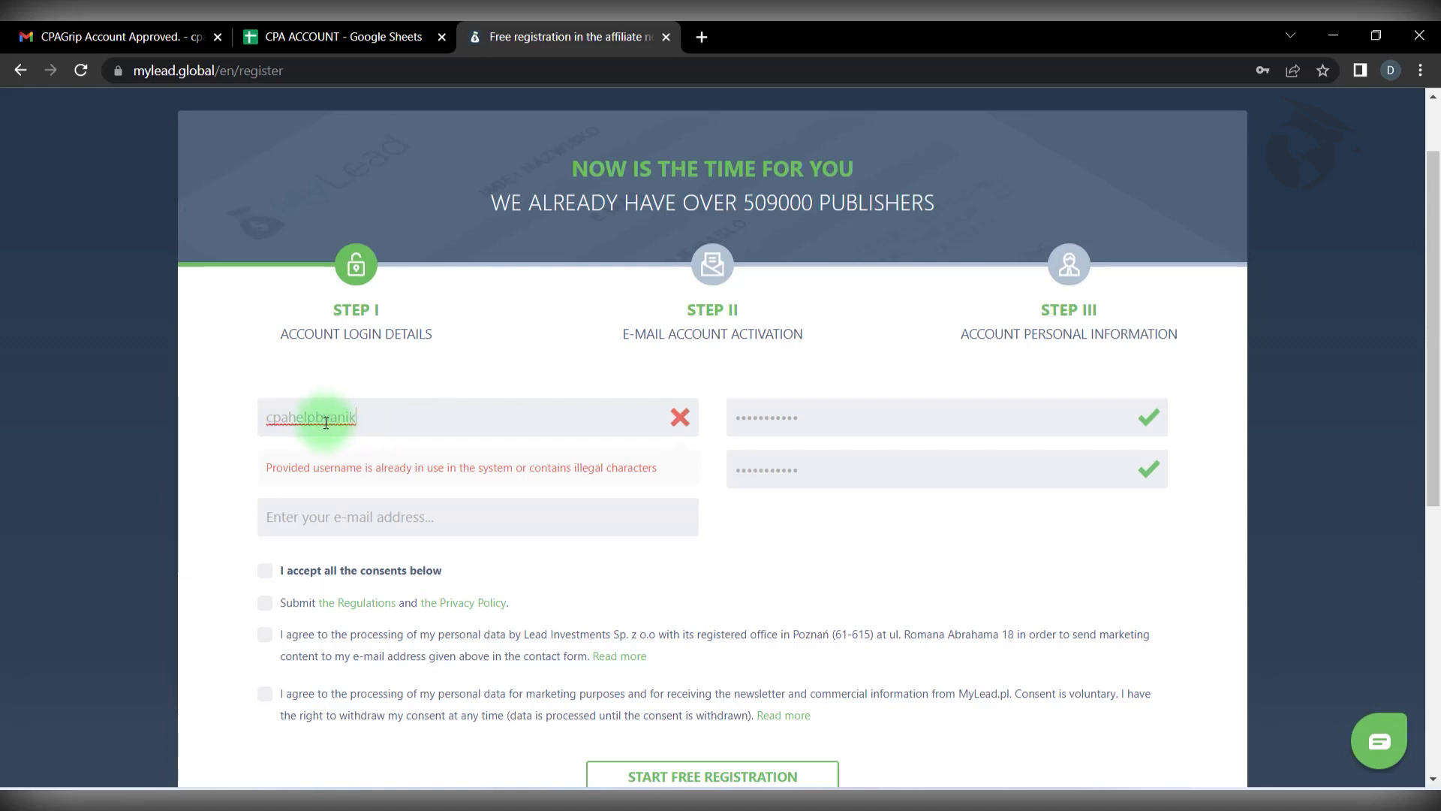
{"action": "left_click_drag", "start_coordinate": [330, 420], "coordinate": [213, 425]}
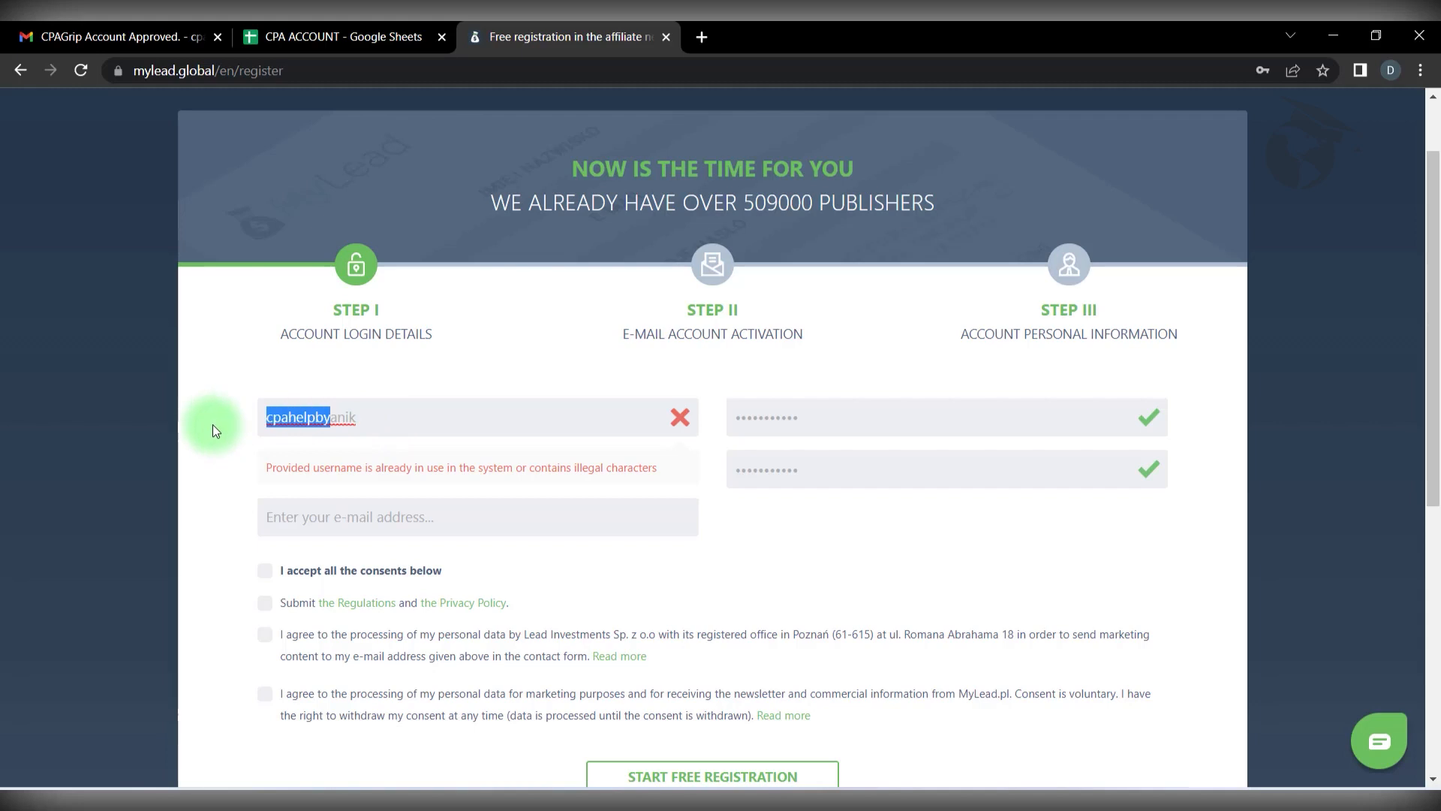
{"action": "type", "text": "2645anik"}
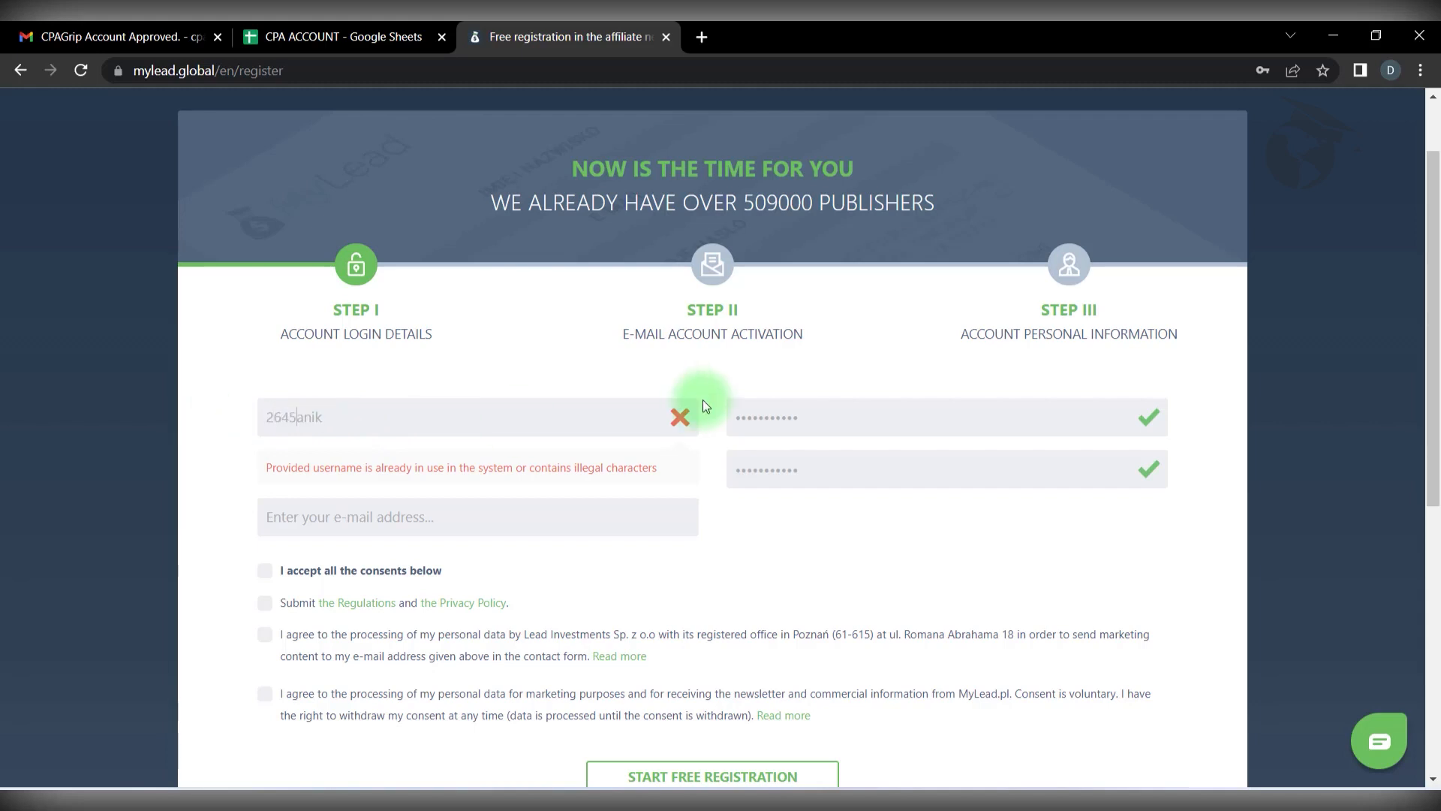
{"action": "left_click", "coordinate": [466, 424]}
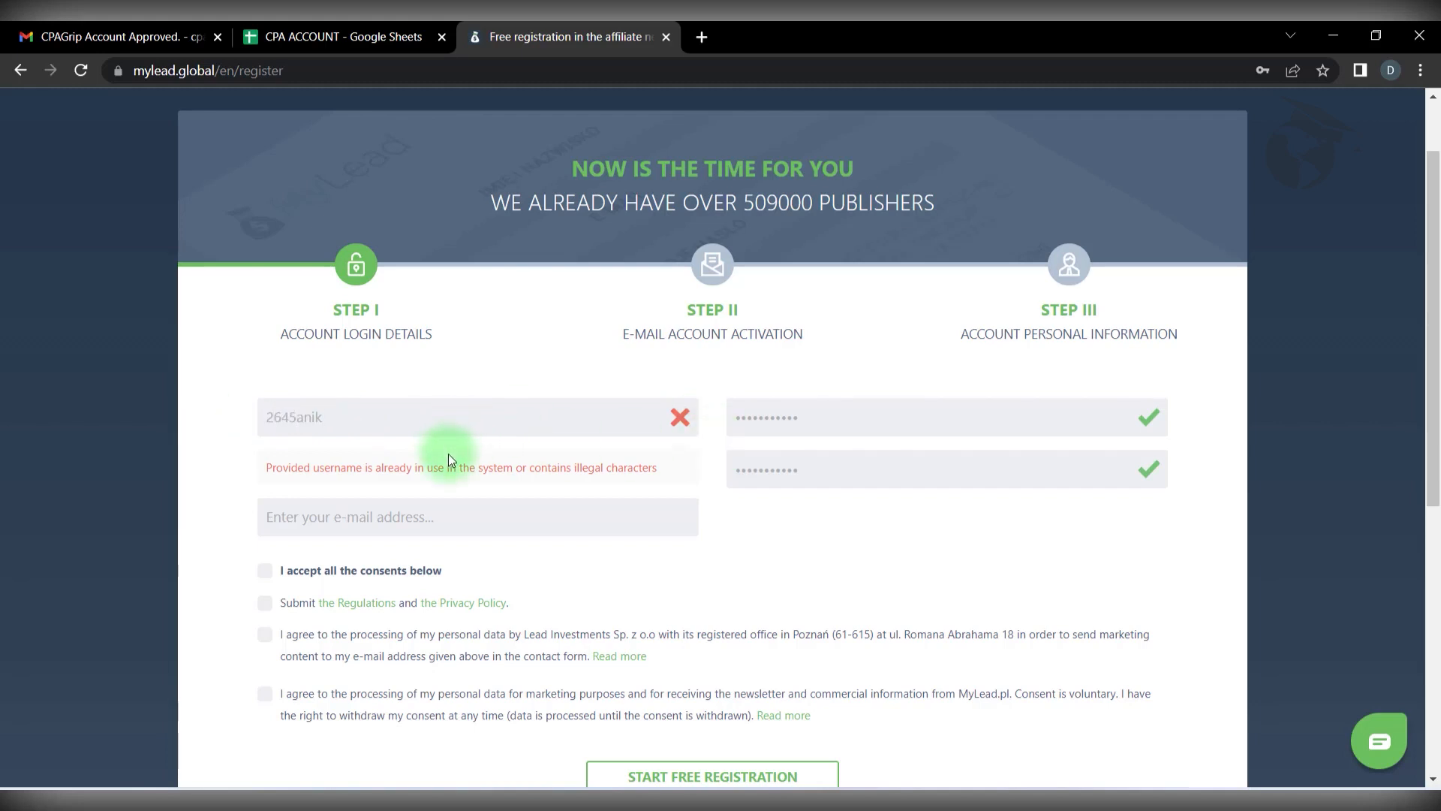
{"action": "left_click", "coordinate": [356, 521]}
Copy the new login from the form into cell B10 of the CPA ACCOUNT spreadsheet as the user name.
{"action": "double_click", "coordinate": [345, 420]}
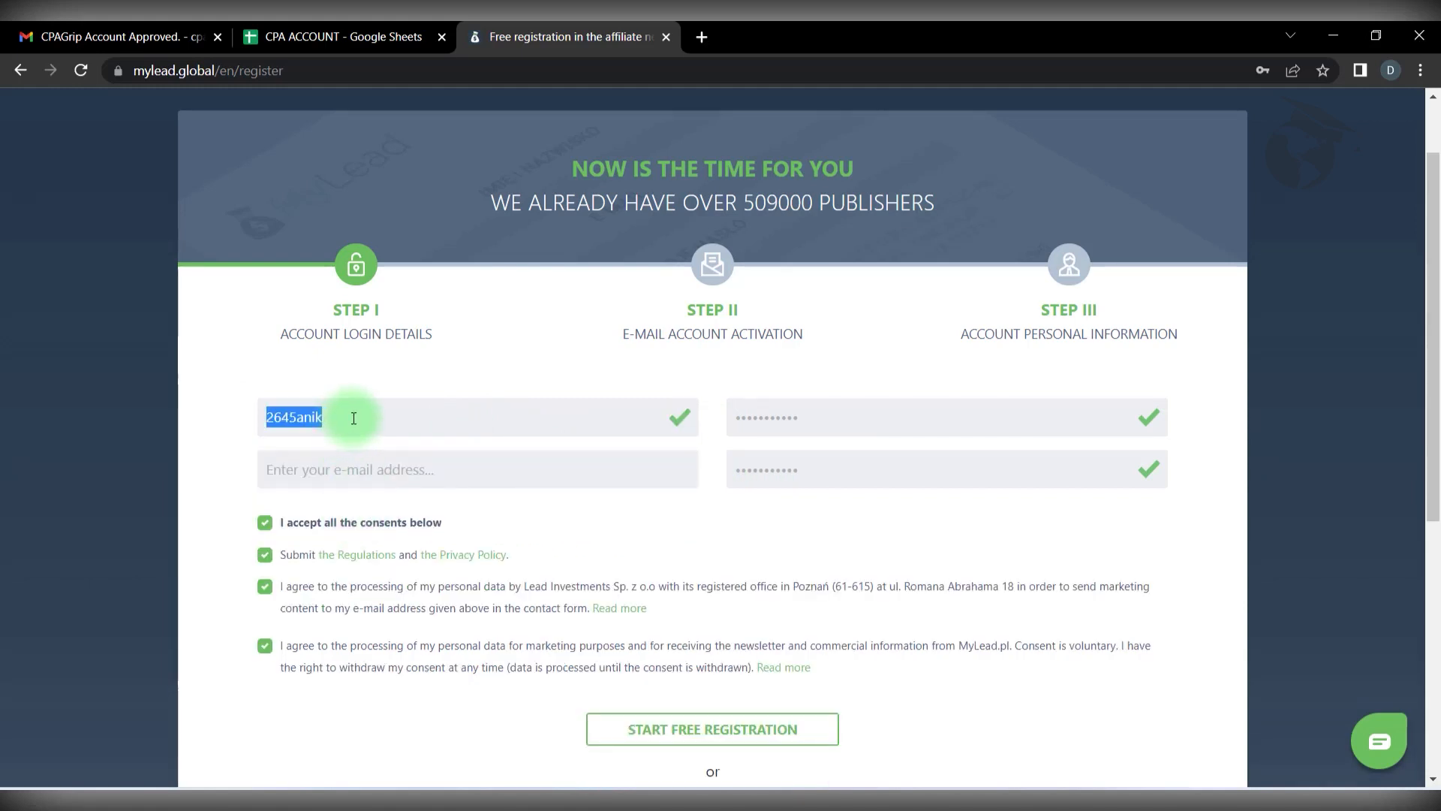
{"action": "left_click", "coordinate": [308, 36]}
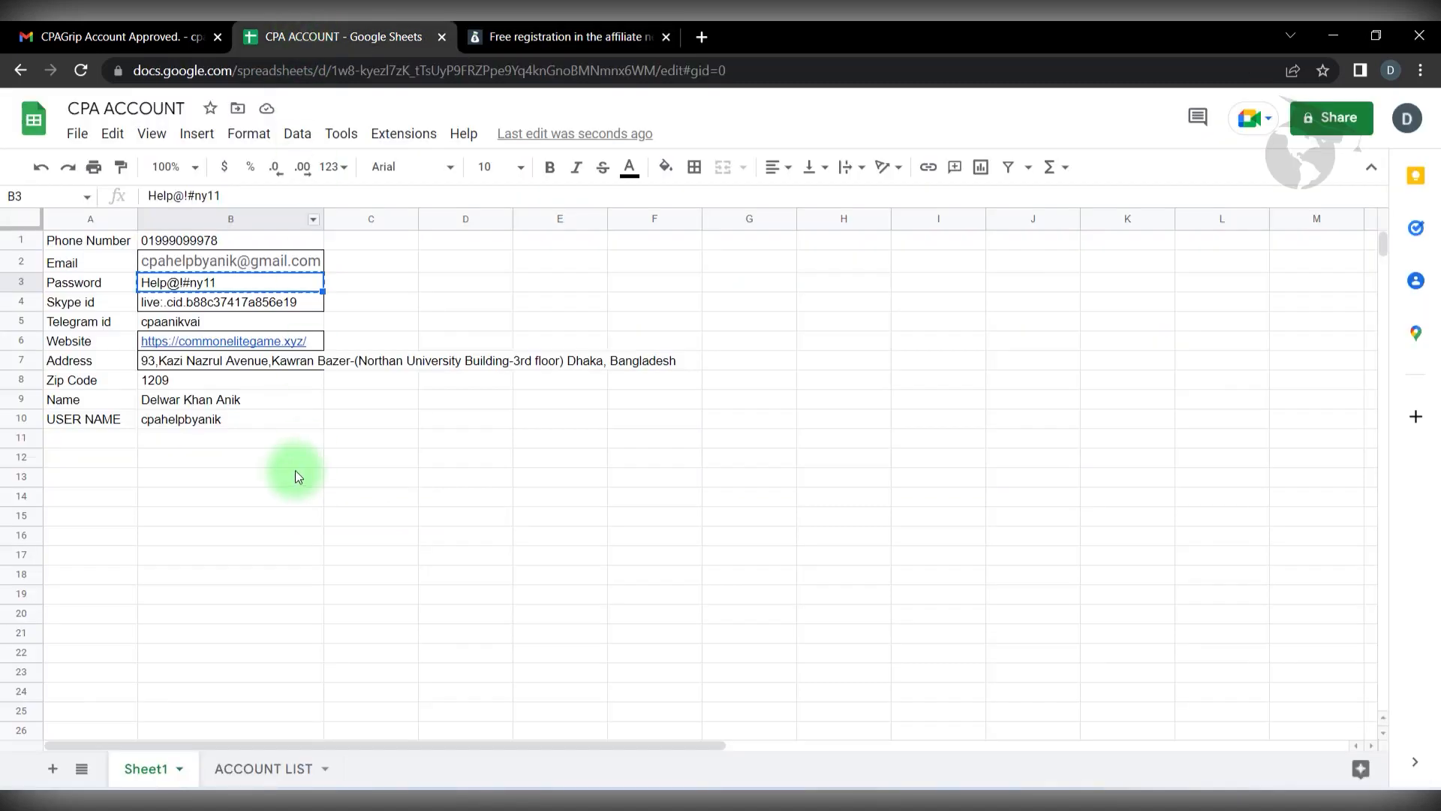
{"action": "left_click", "coordinate": [218, 419]}
{"action": "key", "text": "ctrl+v"}
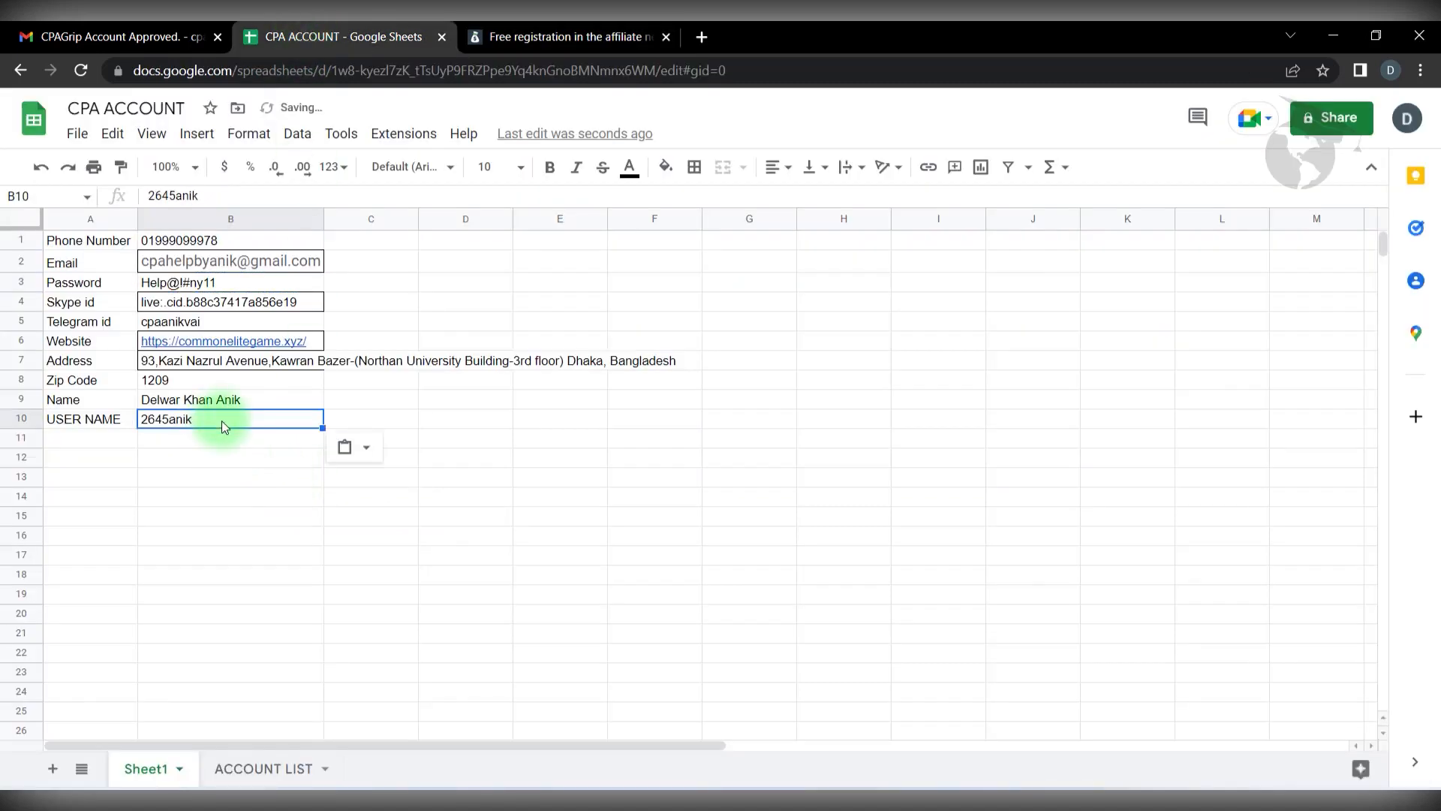
Fill in the stored e-mail address on the MyLead form, start the free registration, and dismiss the offer to save the password.
{"action": "left_click", "coordinate": [586, 37]}
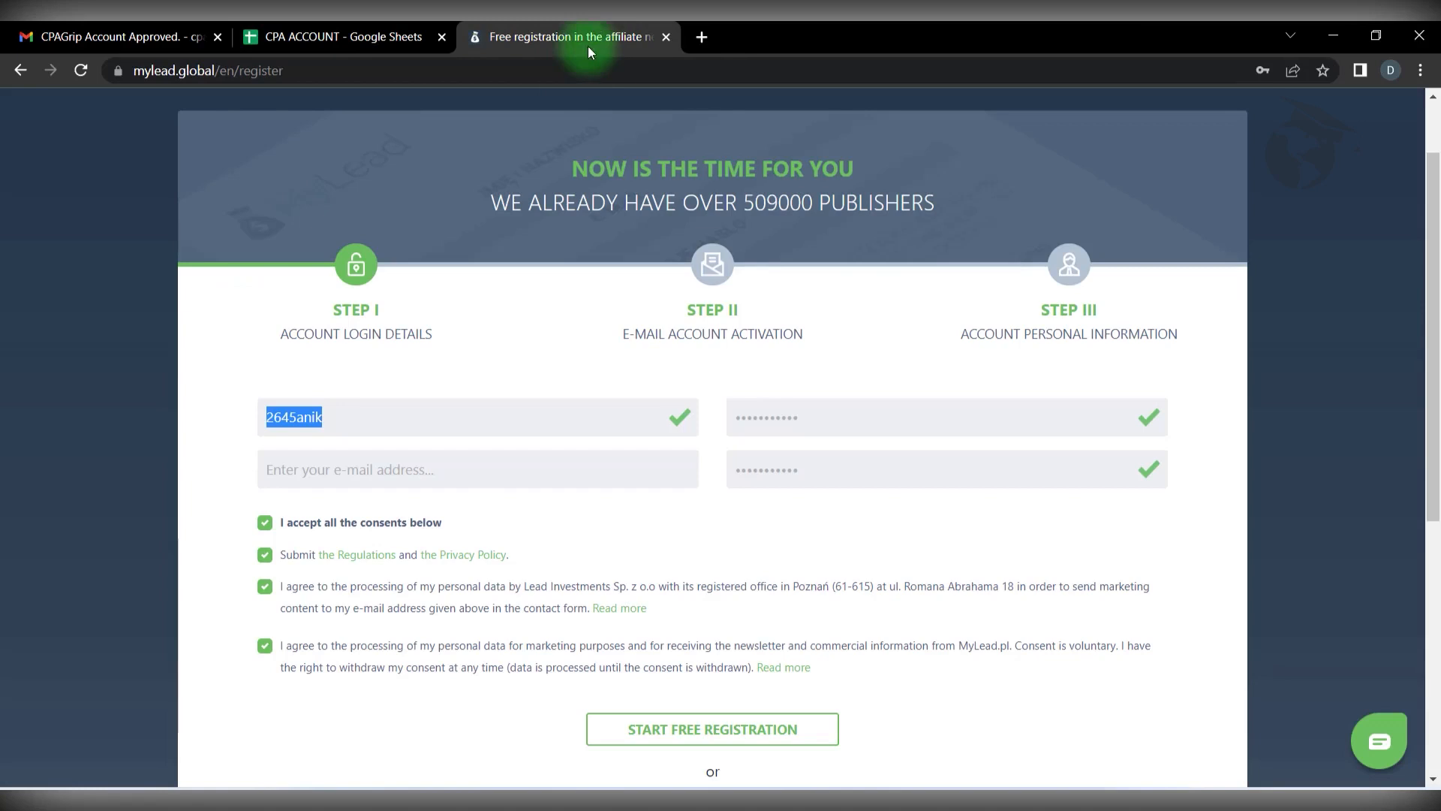
{"action": "left_click", "coordinate": [452, 476]}
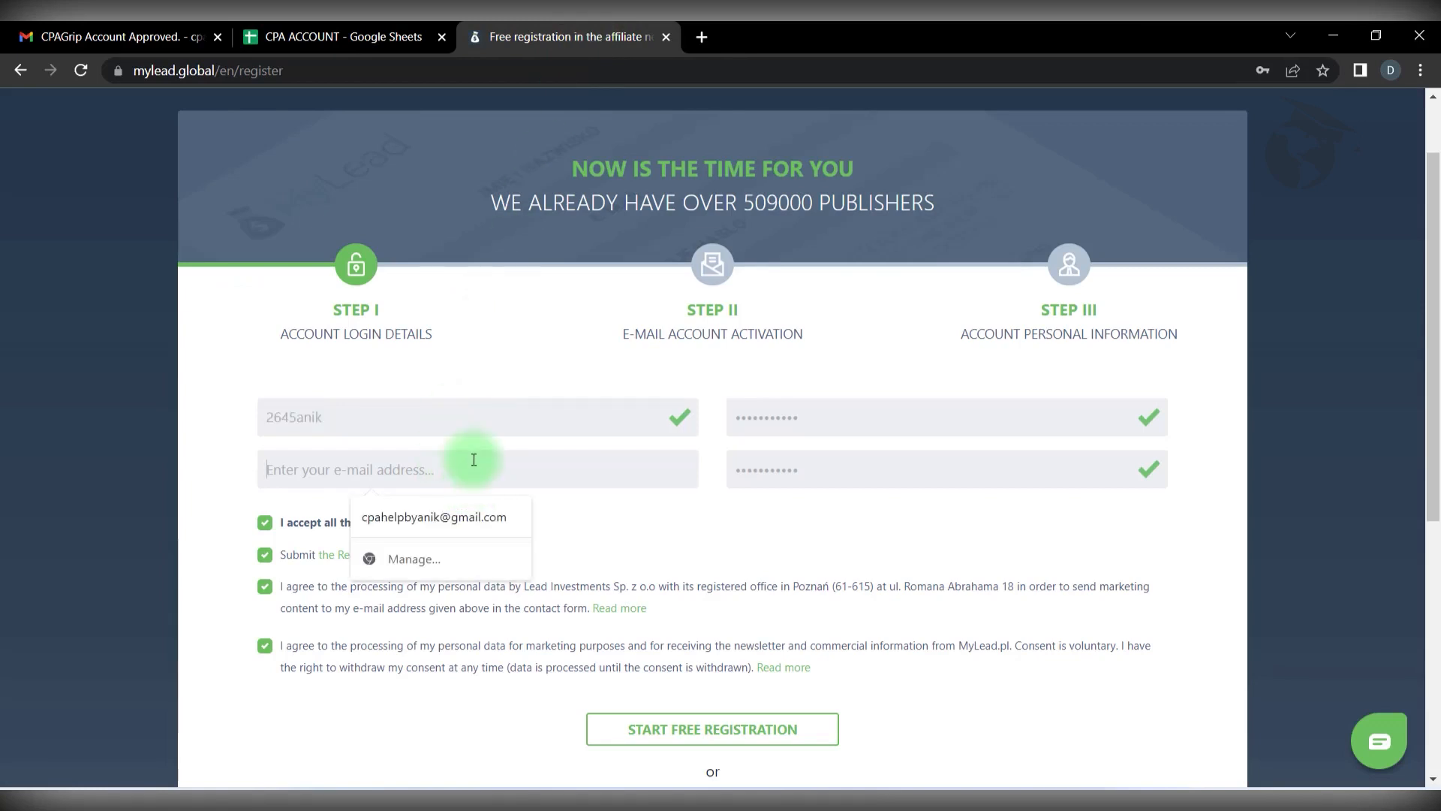
{"action": "left_click", "coordinate": [443, 519]}
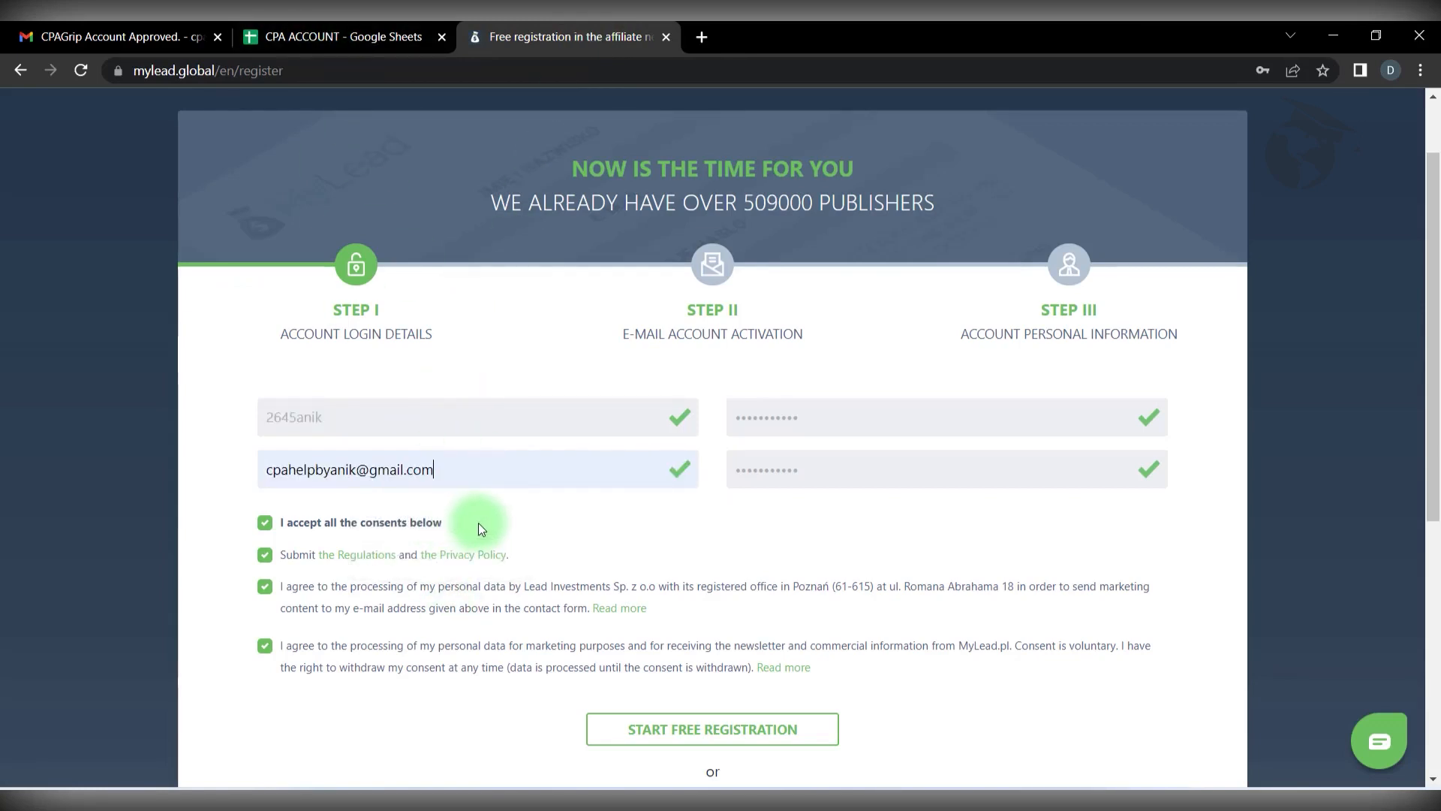
{"action": "scroll", "coordinate": [881, 538], "scroll_direction": "down", "scroll_amount": 2}
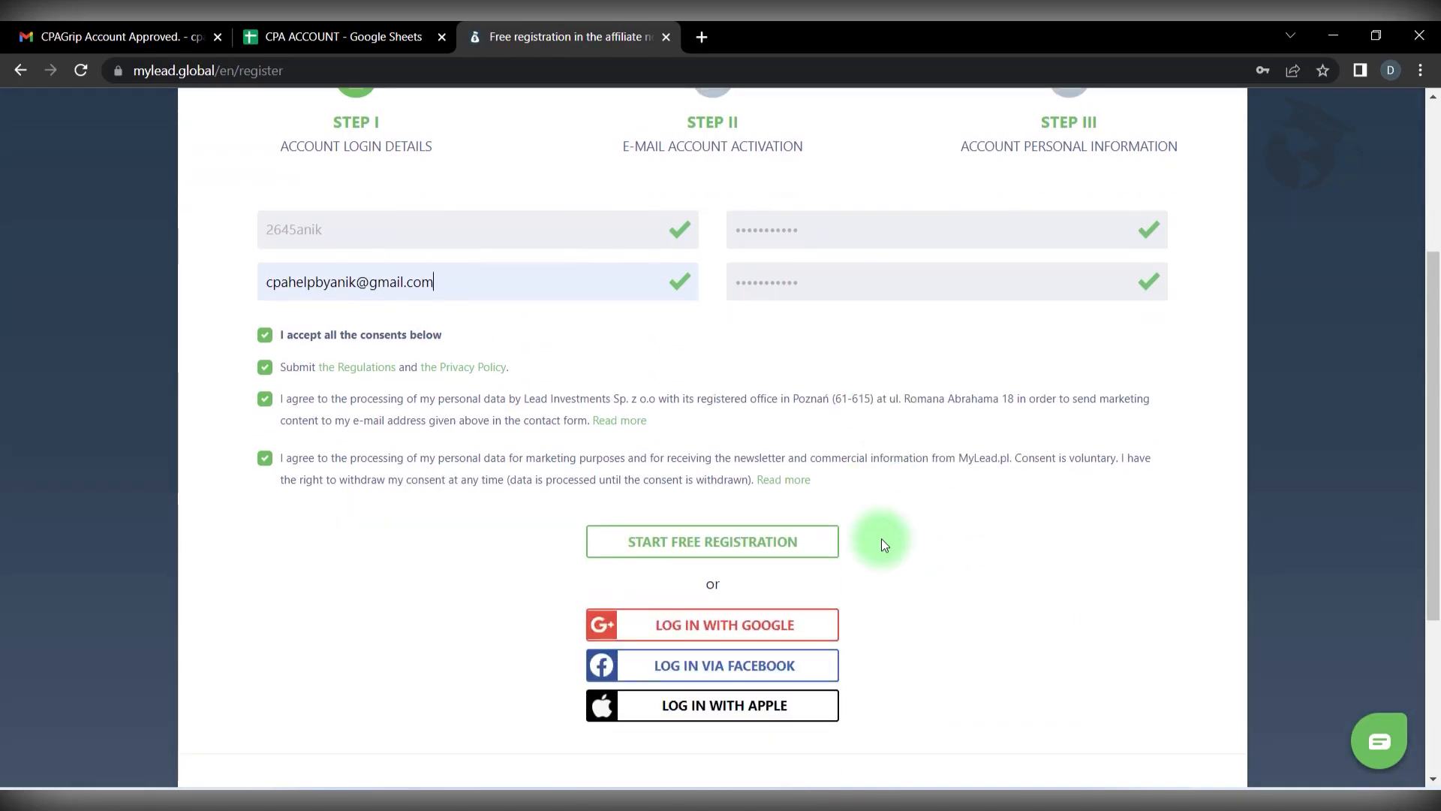
{"action": "scroll", "coordinate": [643, 634], "scroll_direction": "up", "scroll_amount": 1}
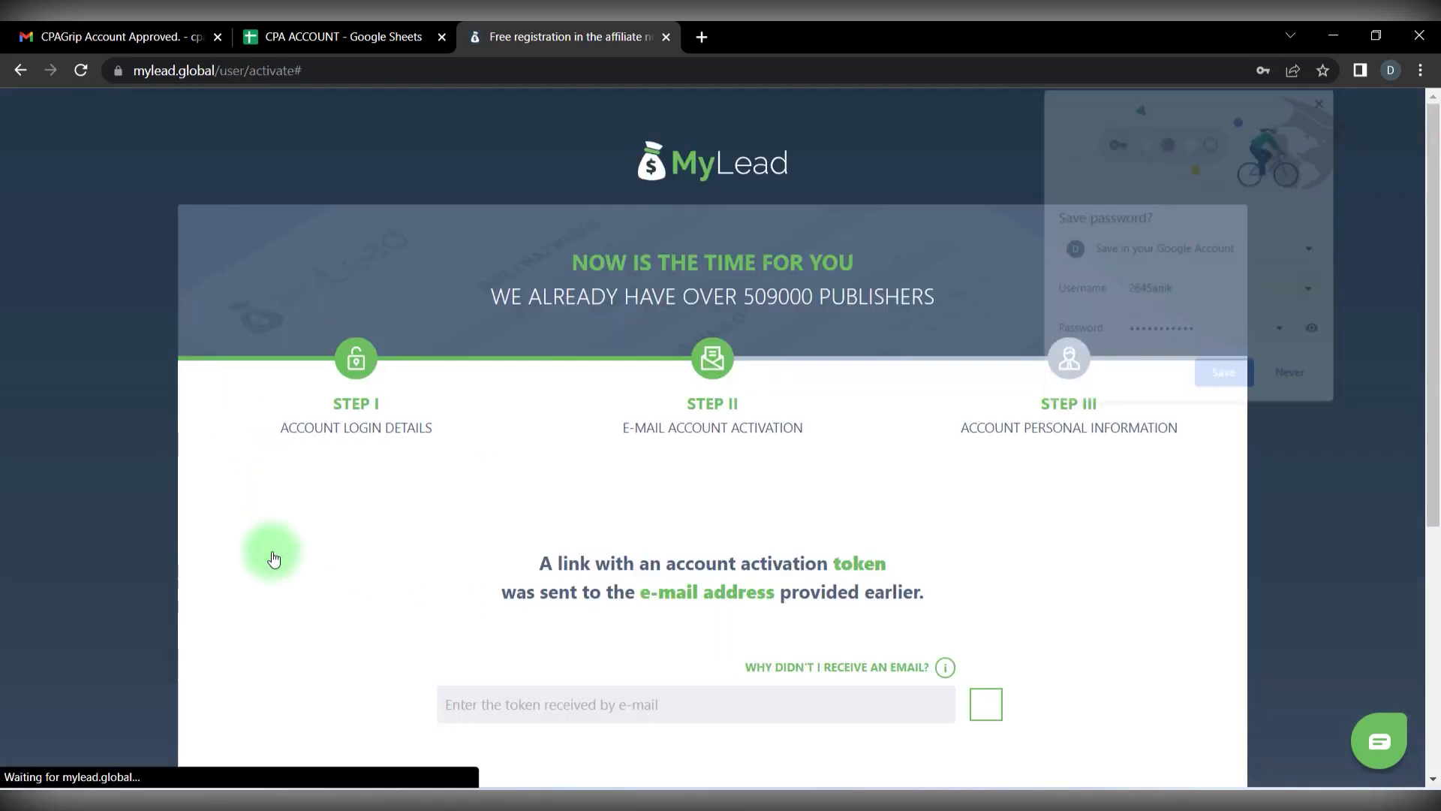
{"action": "left_click", "coordinate": [1326, 98]}
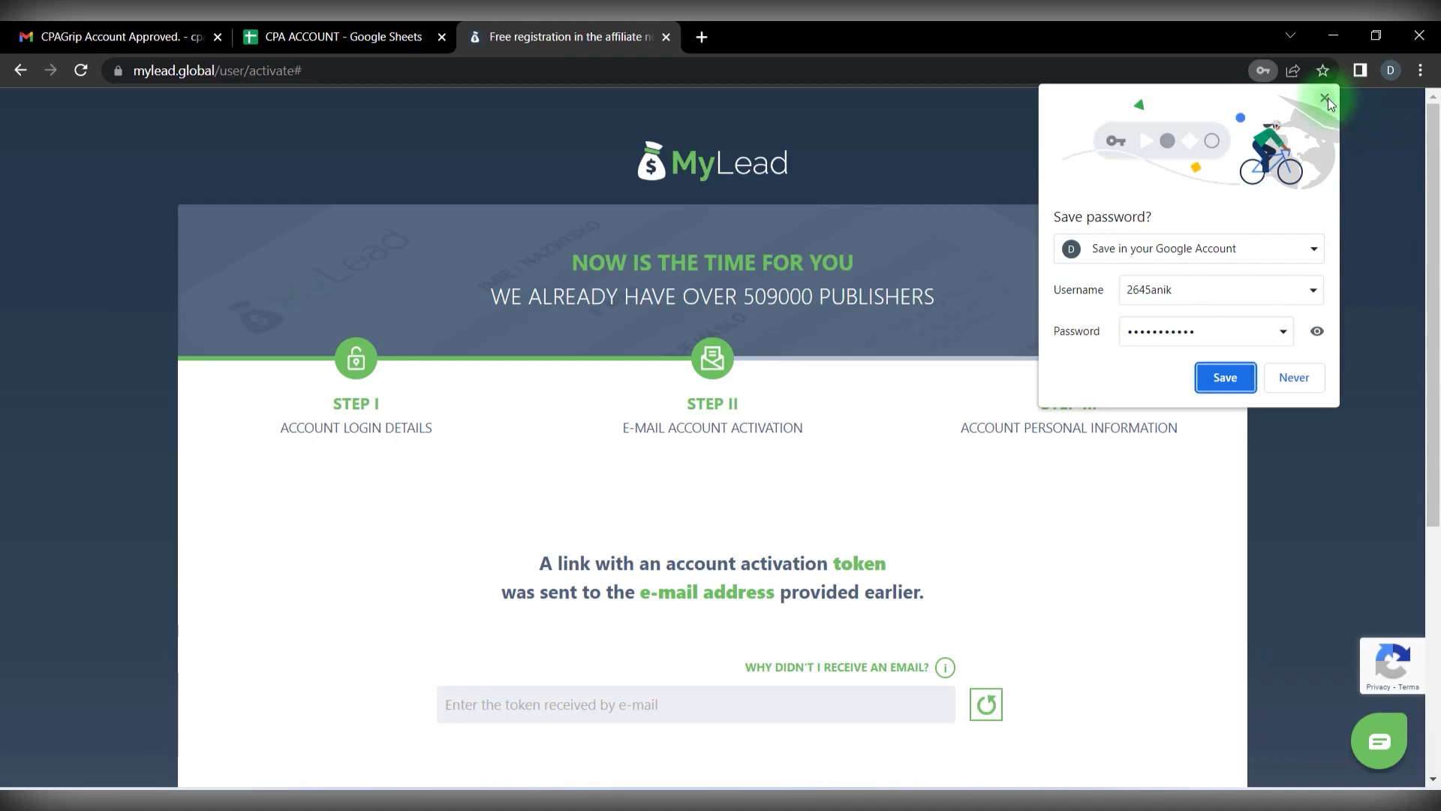
Switch to Gmail, open the MyLead.global activation link message in the inbox, and copy the activation token.
{"action": "scroll", "coordinate": [195, 617], "scroll_direction": "down", "scroll_amount": 1}
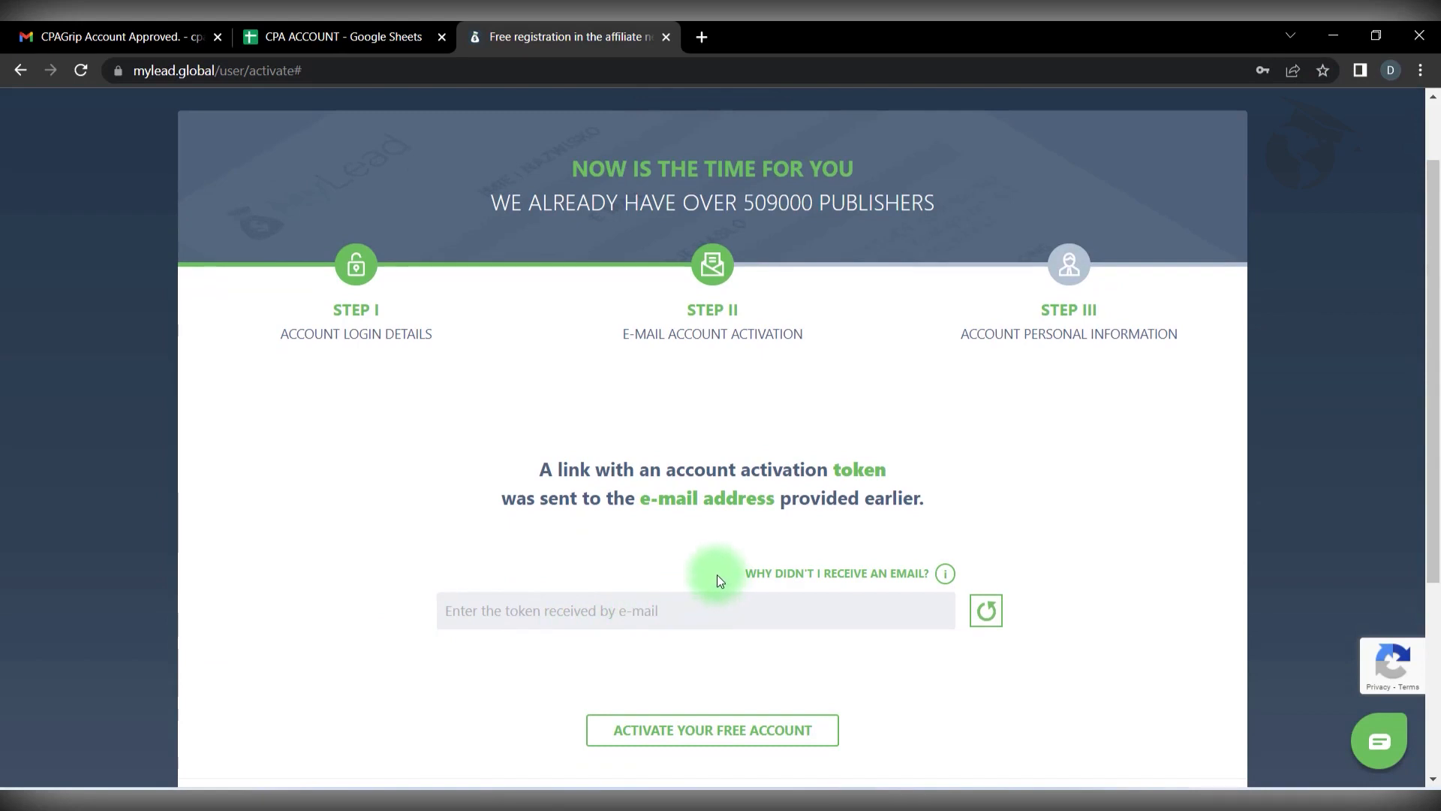
{"action": "left_click", "coordinate": [686, 606]}
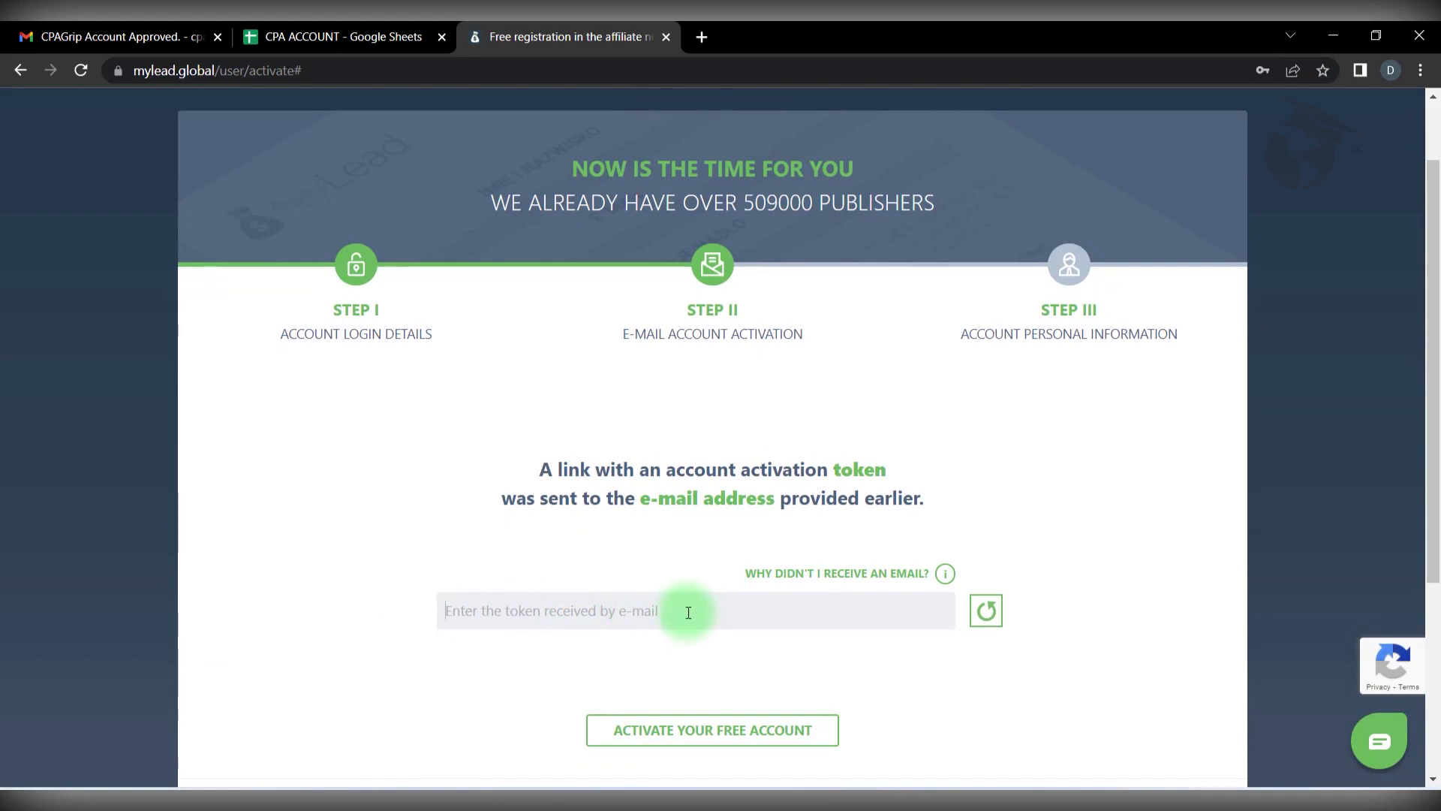
{"action": "left_click", "coordinate": [130, 28]}
{"action": "left_click", "coordinate": [142, 240]}
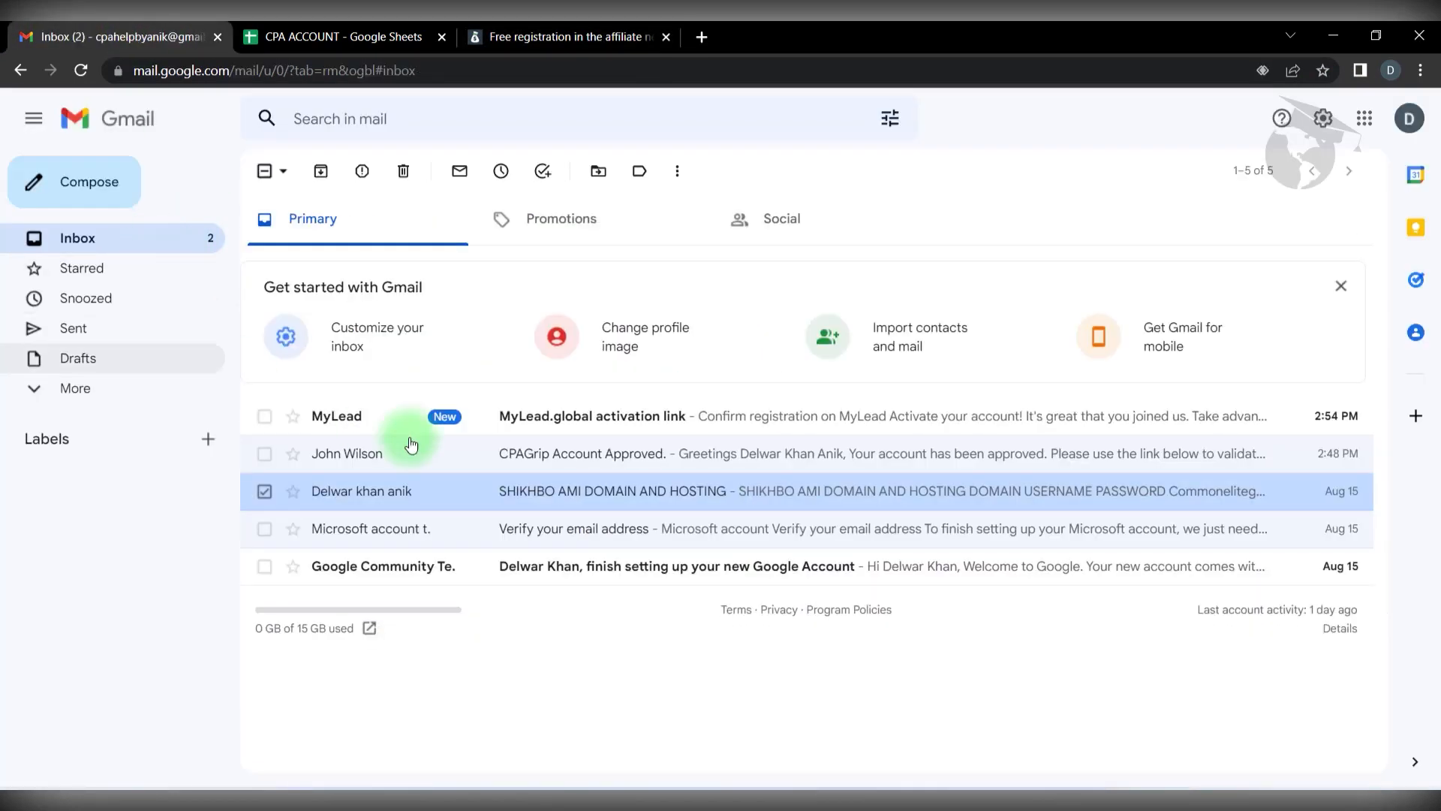
{"action": "left_click", "coordinate": [525, 413]}
{"action": "scroll", "coordinate": [638, 443], "scroll_direction": "down", "scroll_amount": 5}
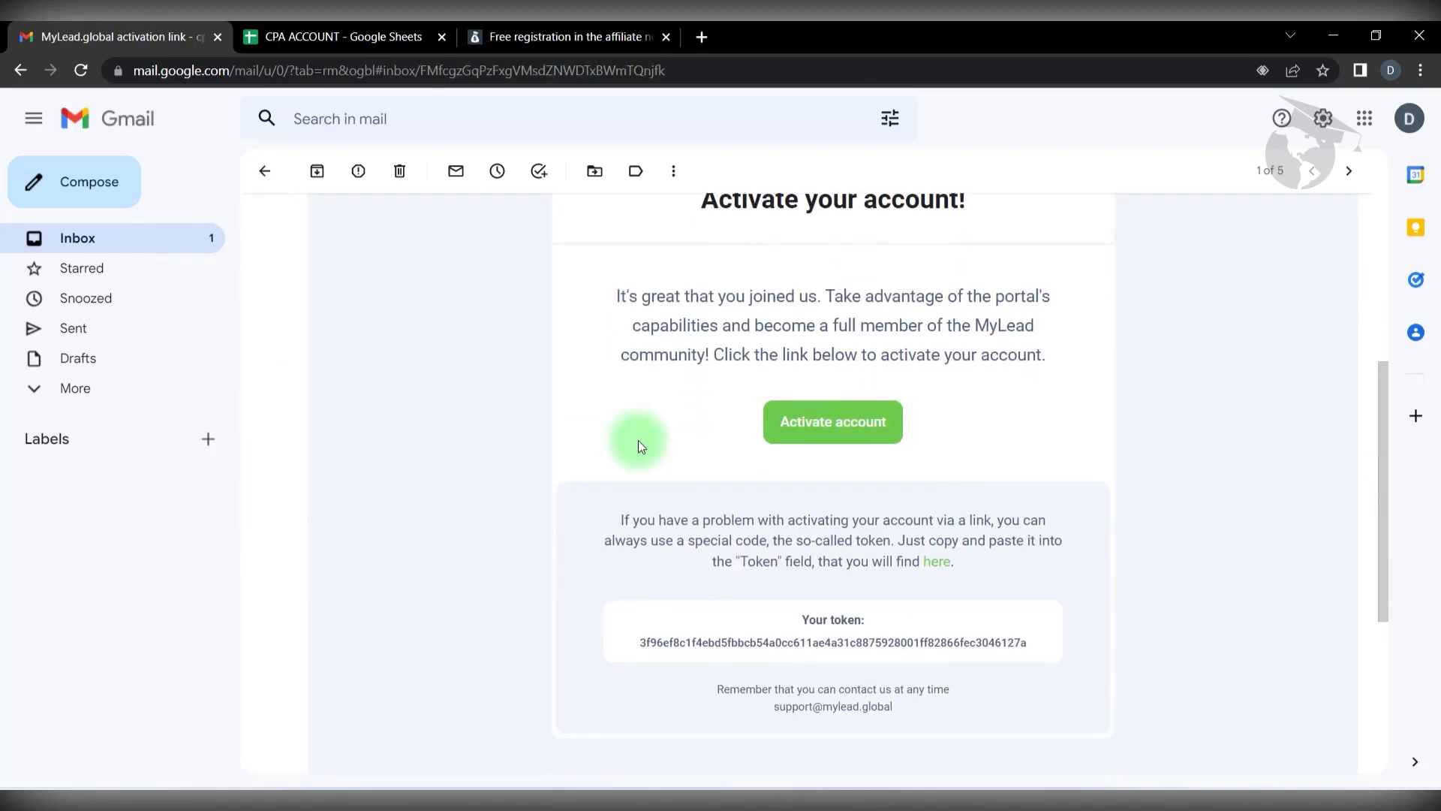
{"action": "scroll", "coordinate": [638, 440], "scroll_direction": "down", "scroll_amount": 1}
{"action": "double_click", "coordinate": [834, 548]}
{"action": "left_click", "coordinate": [841, 545]}
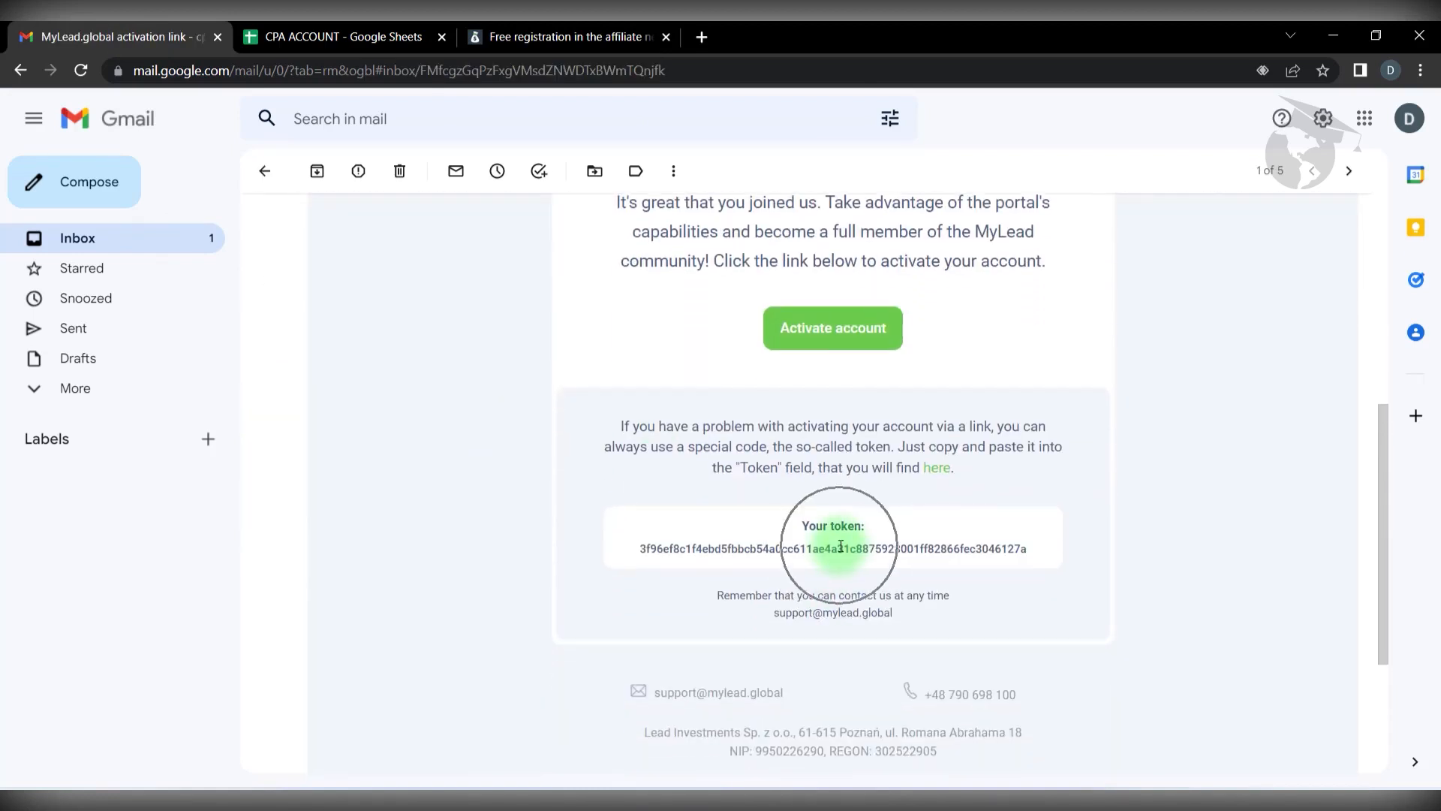
{"action": "double_click", "coordinate": [841, 547]}
{"action": "key", "text": "ctrl+c"}
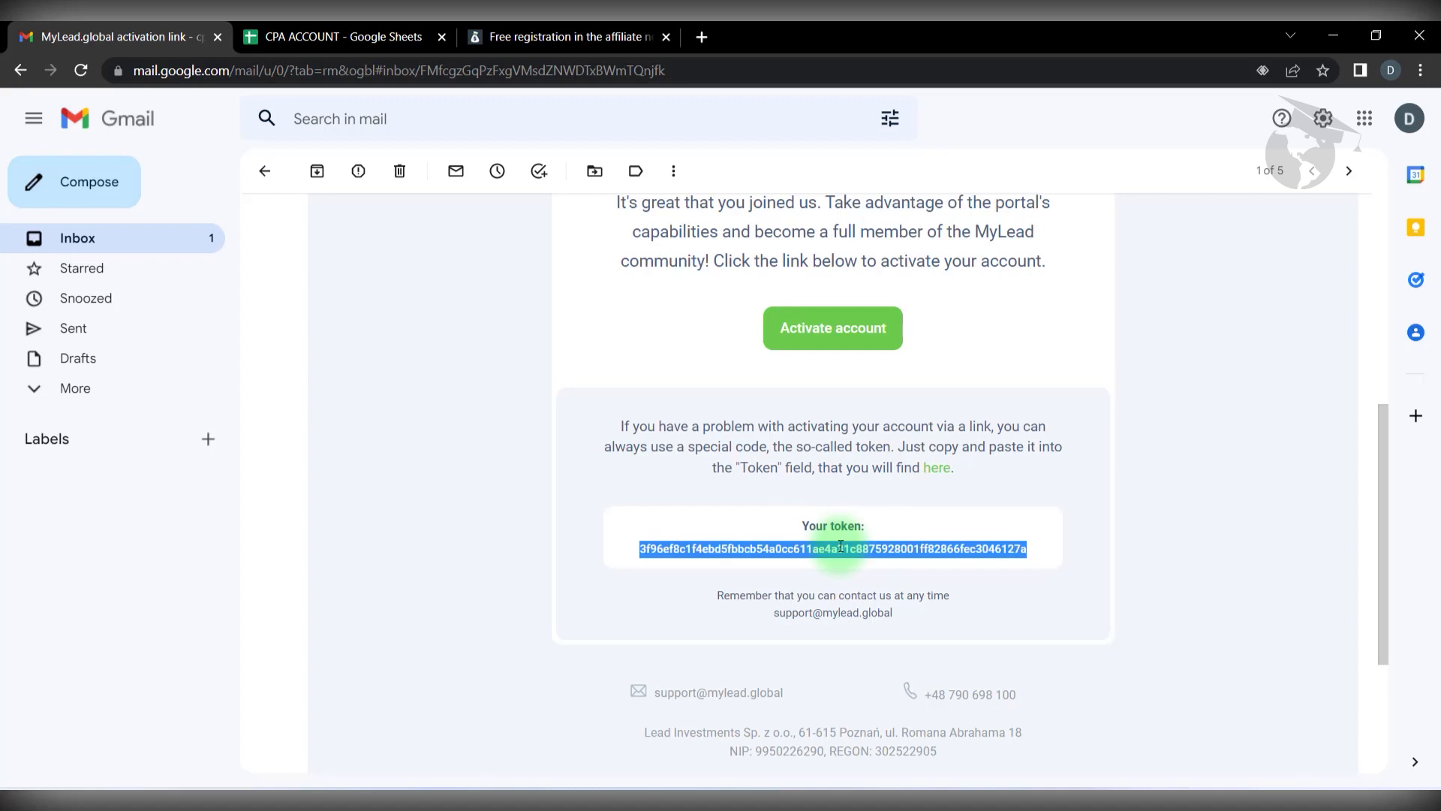
Paste the activation token into the token field on the MyLead activation page and activate the free account.
{"action": "left_click", "coordinate": [492, 34]}
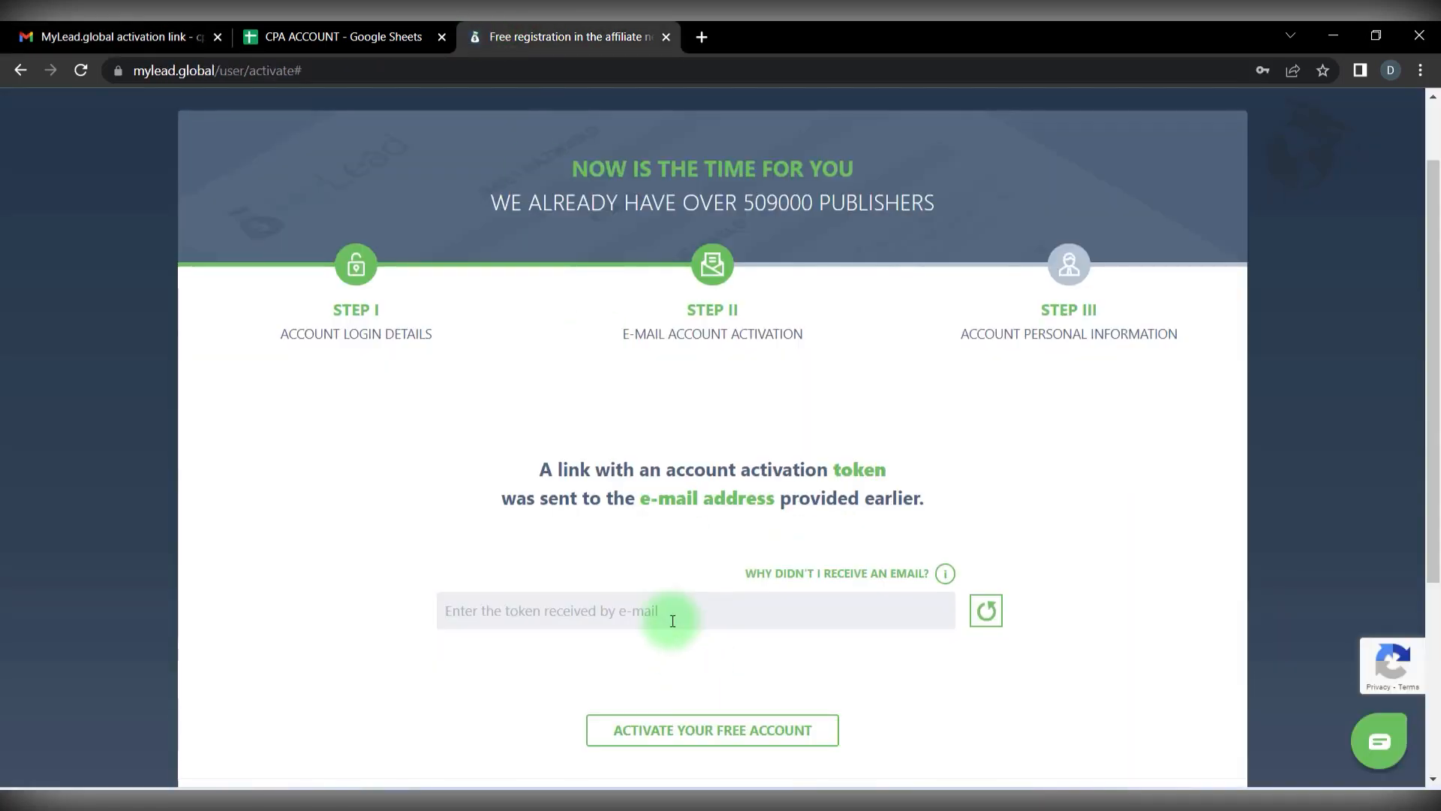
{"action": "key", "text": "ctrl+v"}
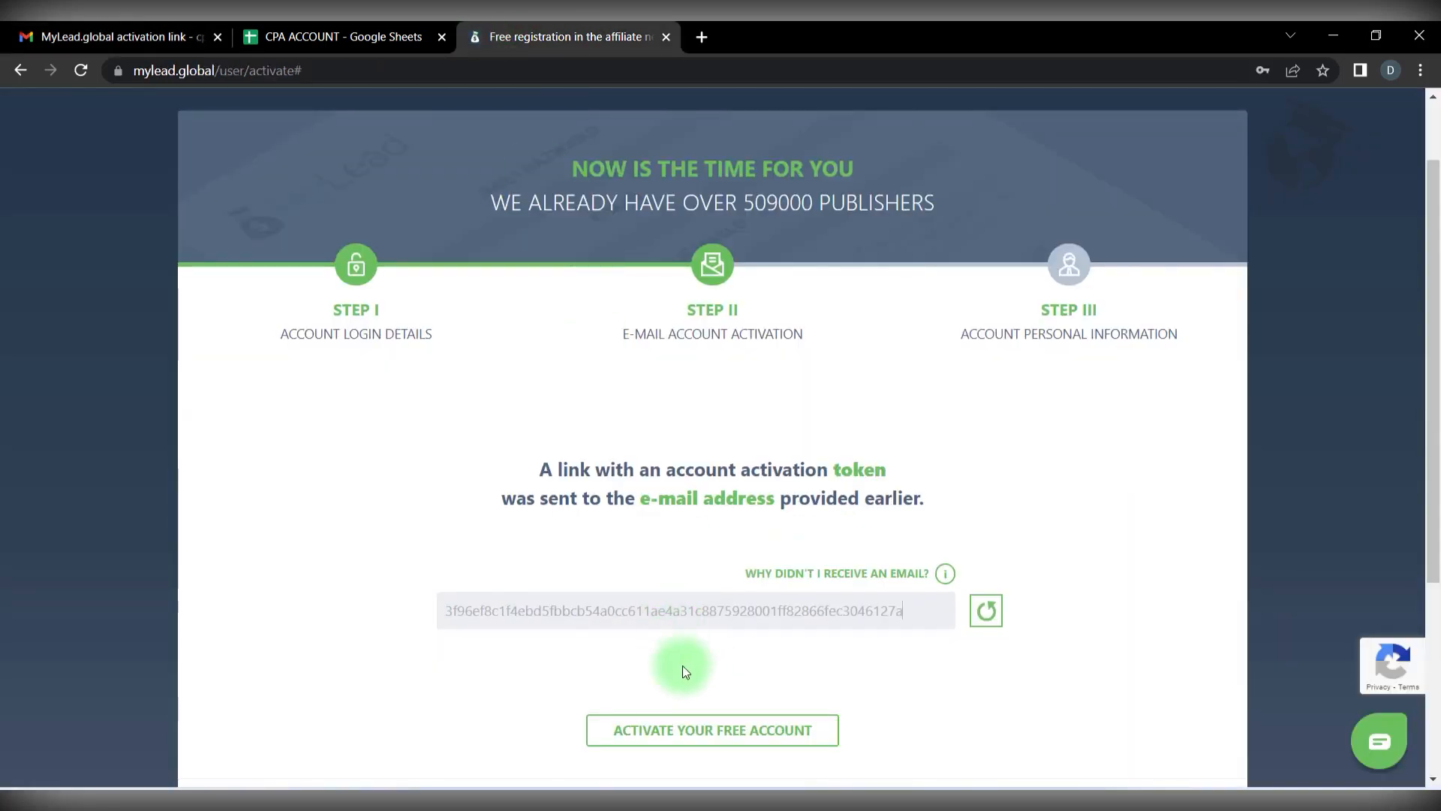
{"action": "left_click", "coordinate": [696, 749]}
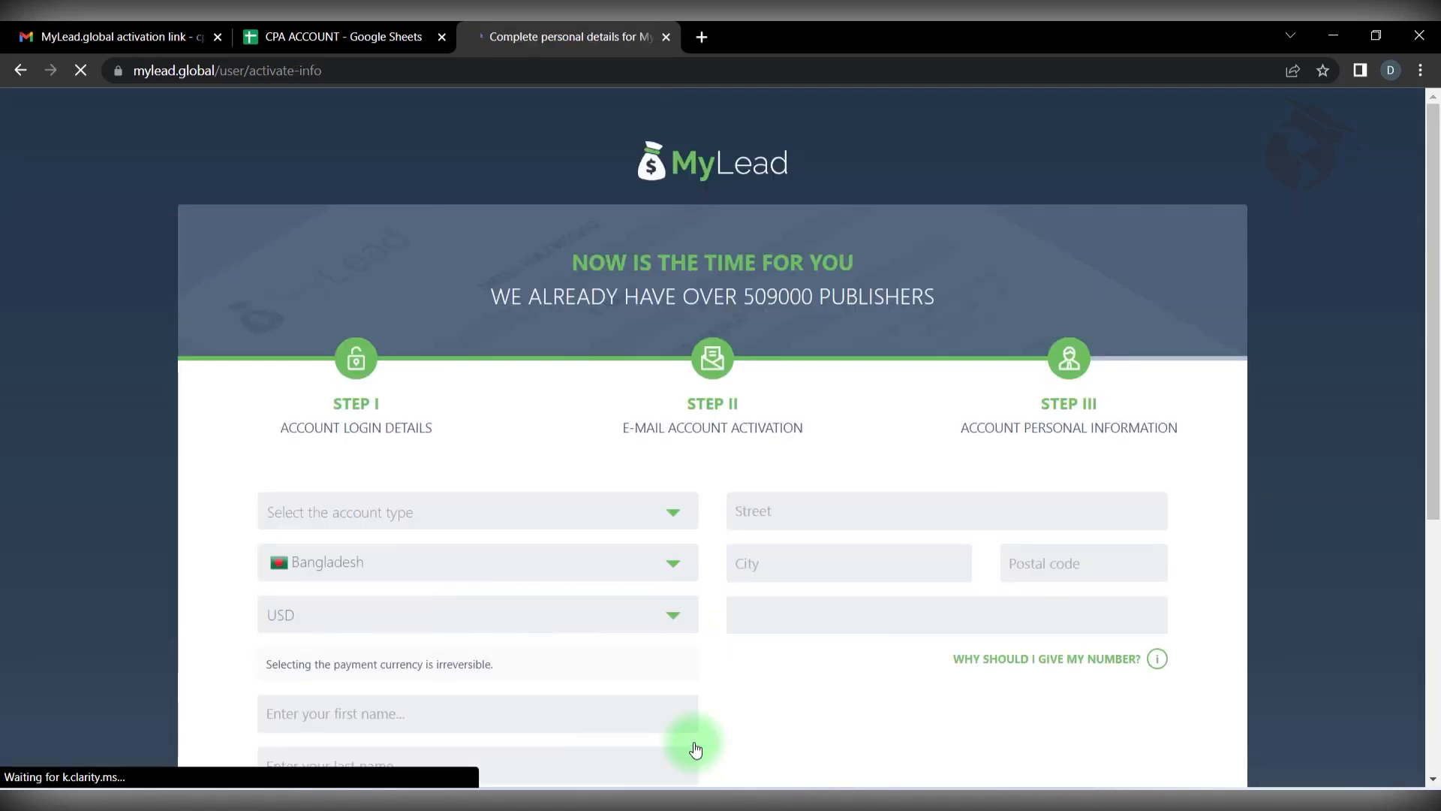
Set the account type to Private account in the MyLead personal information form.
{"action": "scroll", "coordinate": [472, 395], "scroll_direction": "down", "scroll_amount": 1}
{"action": "left_click", "coordinate": [449, 429]}
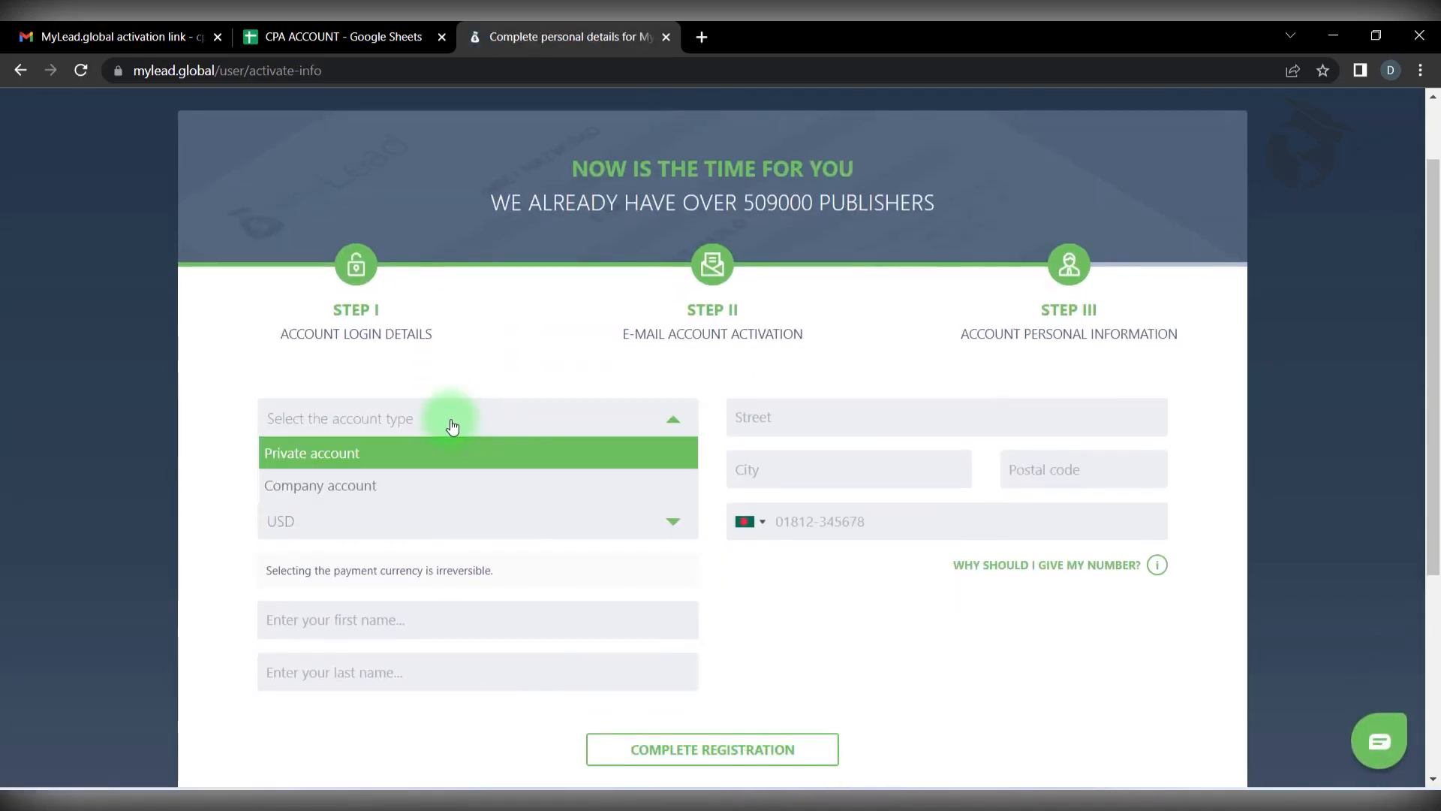
{"action": "left_click", "coordinate": [340, 459]}
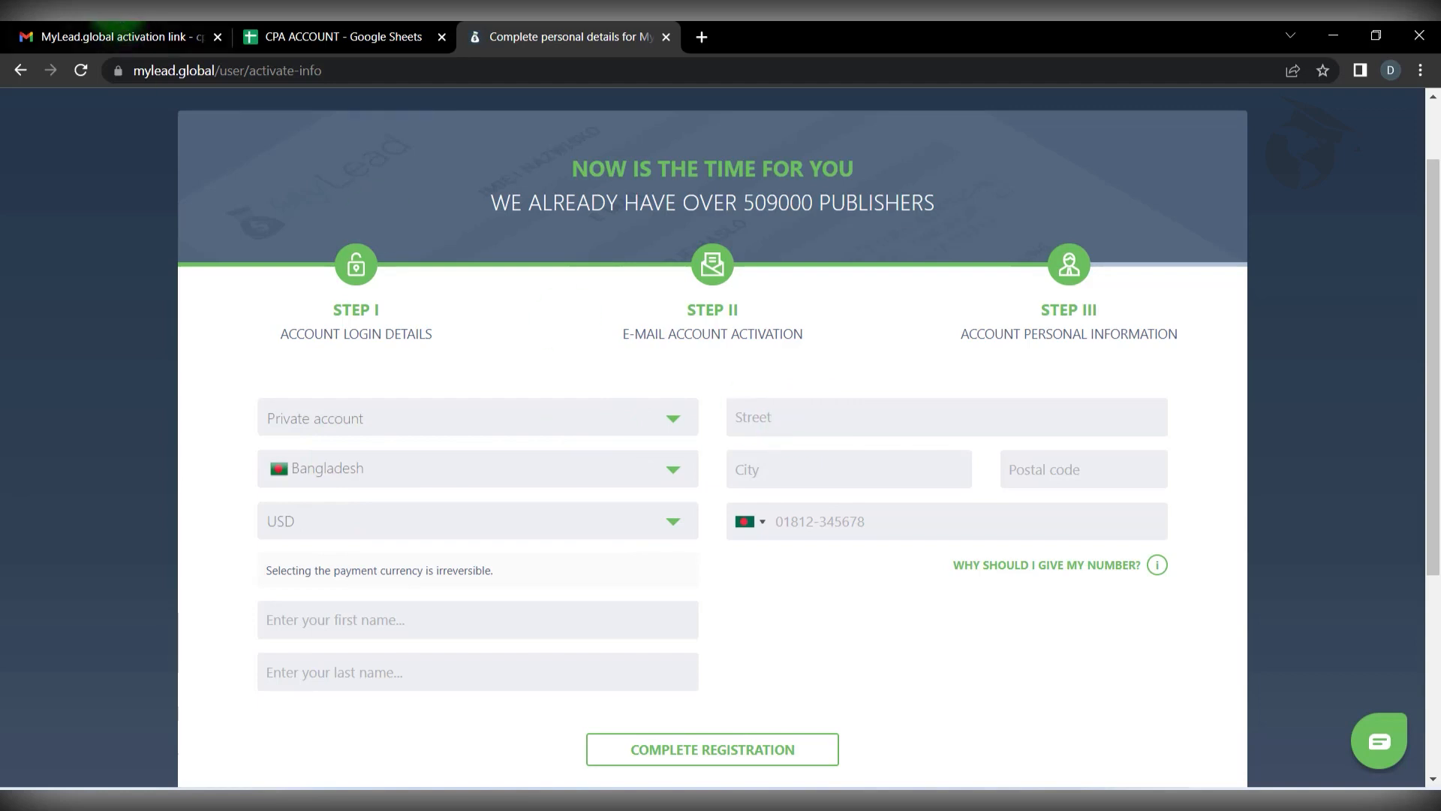
Copy the address from cell B7 of the CPA ACCOUNT spreadsheet into the street field of the MyLead form.
{"action": "left_click", "coordinate": [342, 37]}
{"action": "left_click", "coordinate": [263, 361]}
{"action": "key", "text": "ctrl+c"}
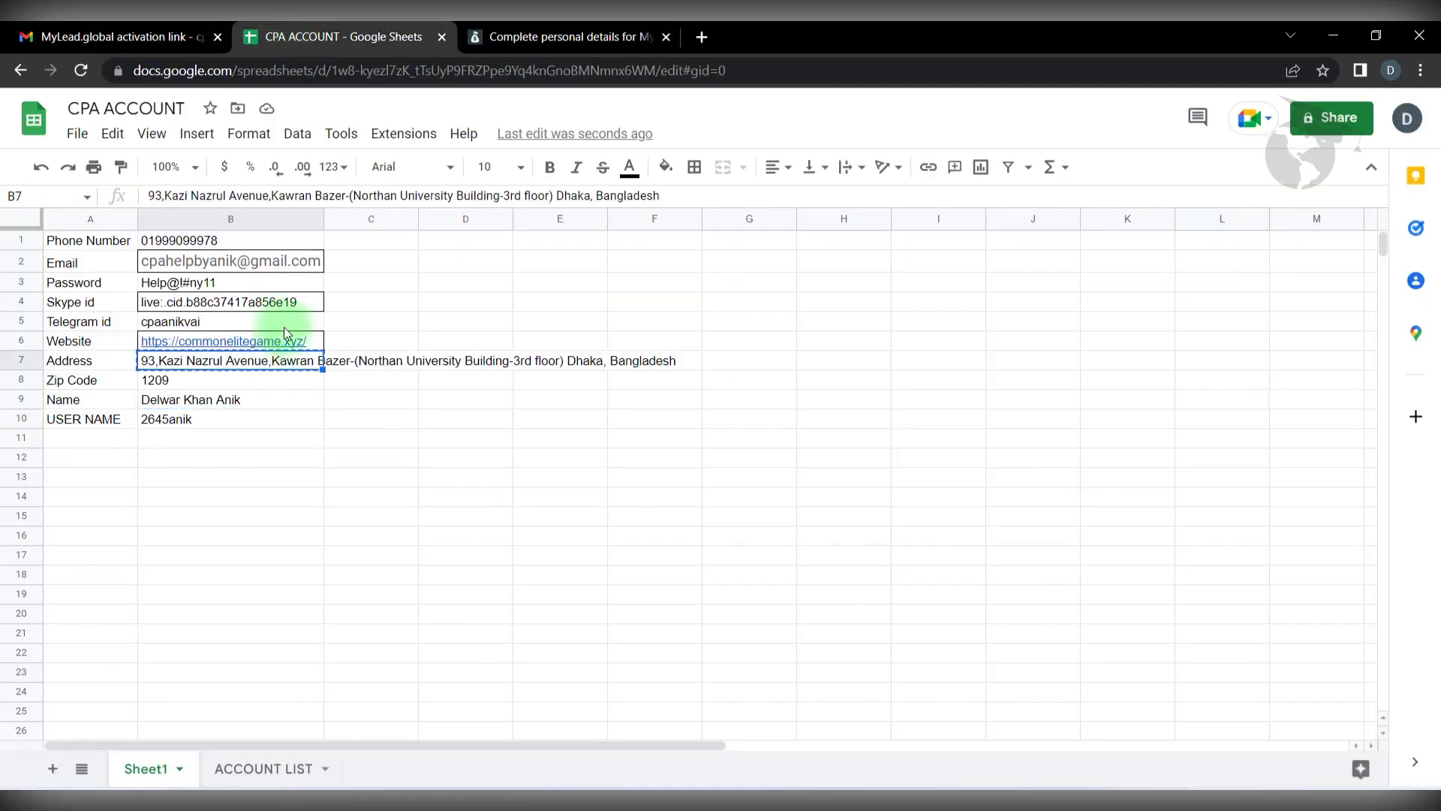
{"action": "left_click", "coordinate": [567, 37]}
{"action": "left_click", "coordinate": [814, 418]}
{"action": "key", "text": "ctrl+v"}
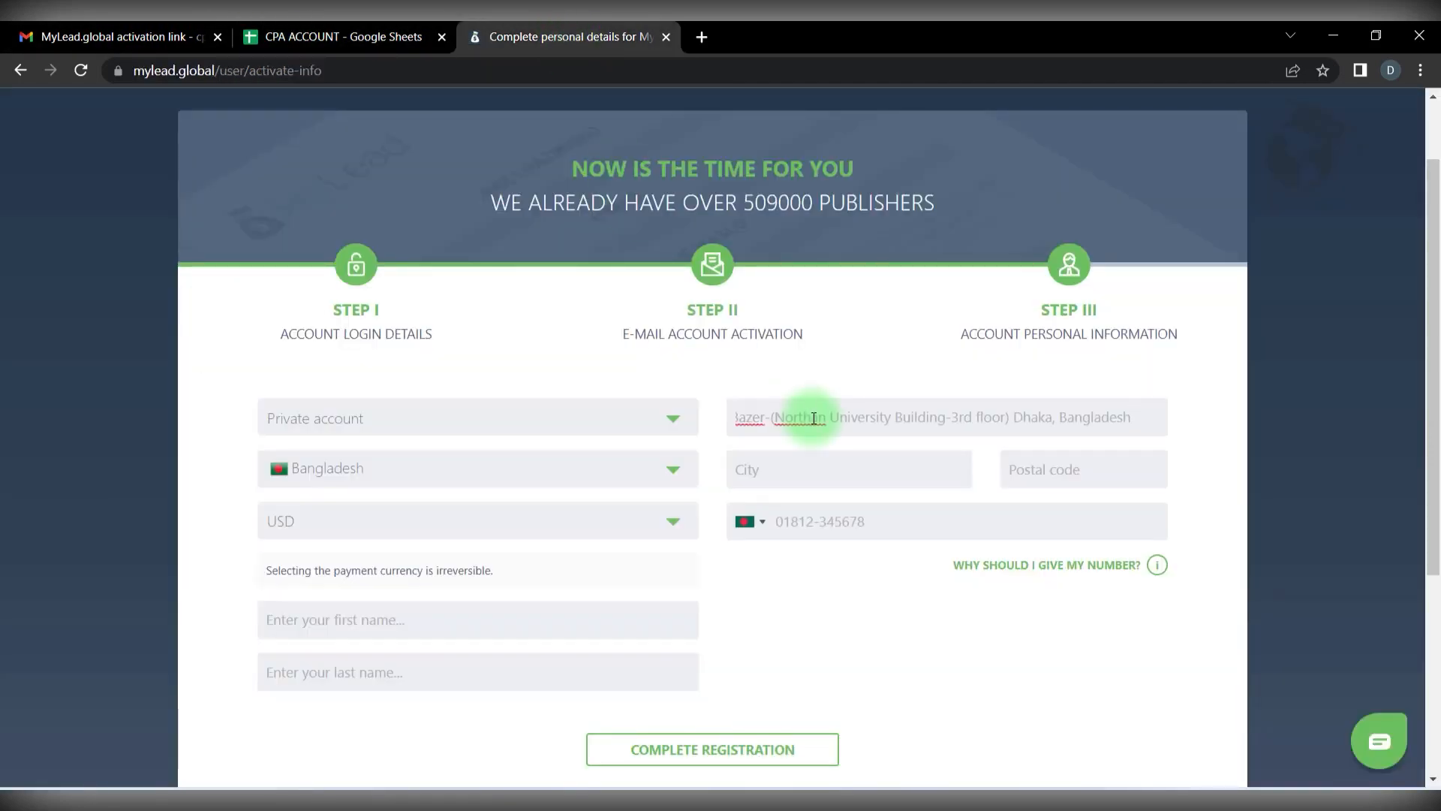
Fill in the city and postal code of the address, keeping USD as the payment currency.
{"action": "left_click", "coordinate": [809, 474]}
{"action": "type", "text": "D"}
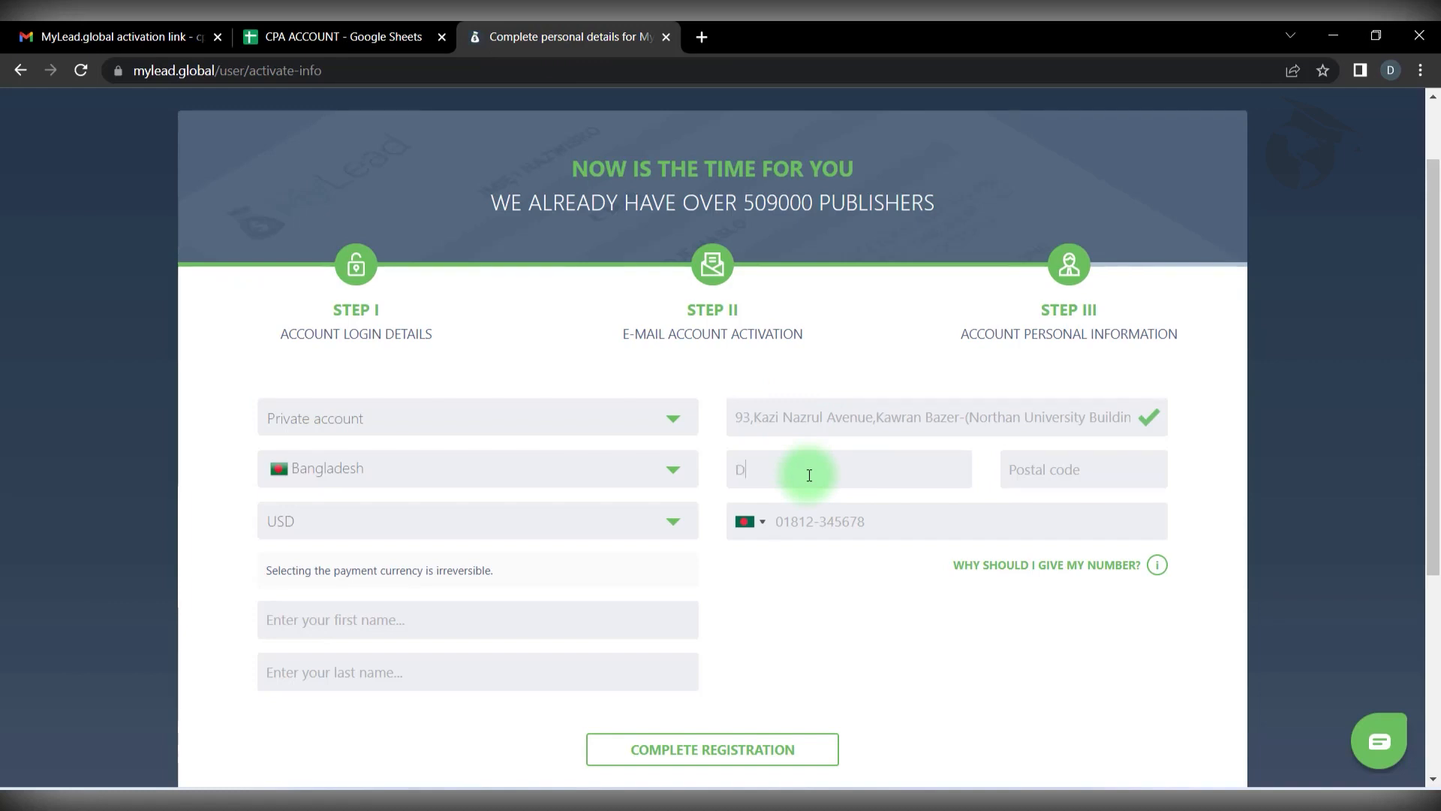
{"action": "type", "text": "haka"}
{"action": "right_click", "coordinate": [809, 475]}
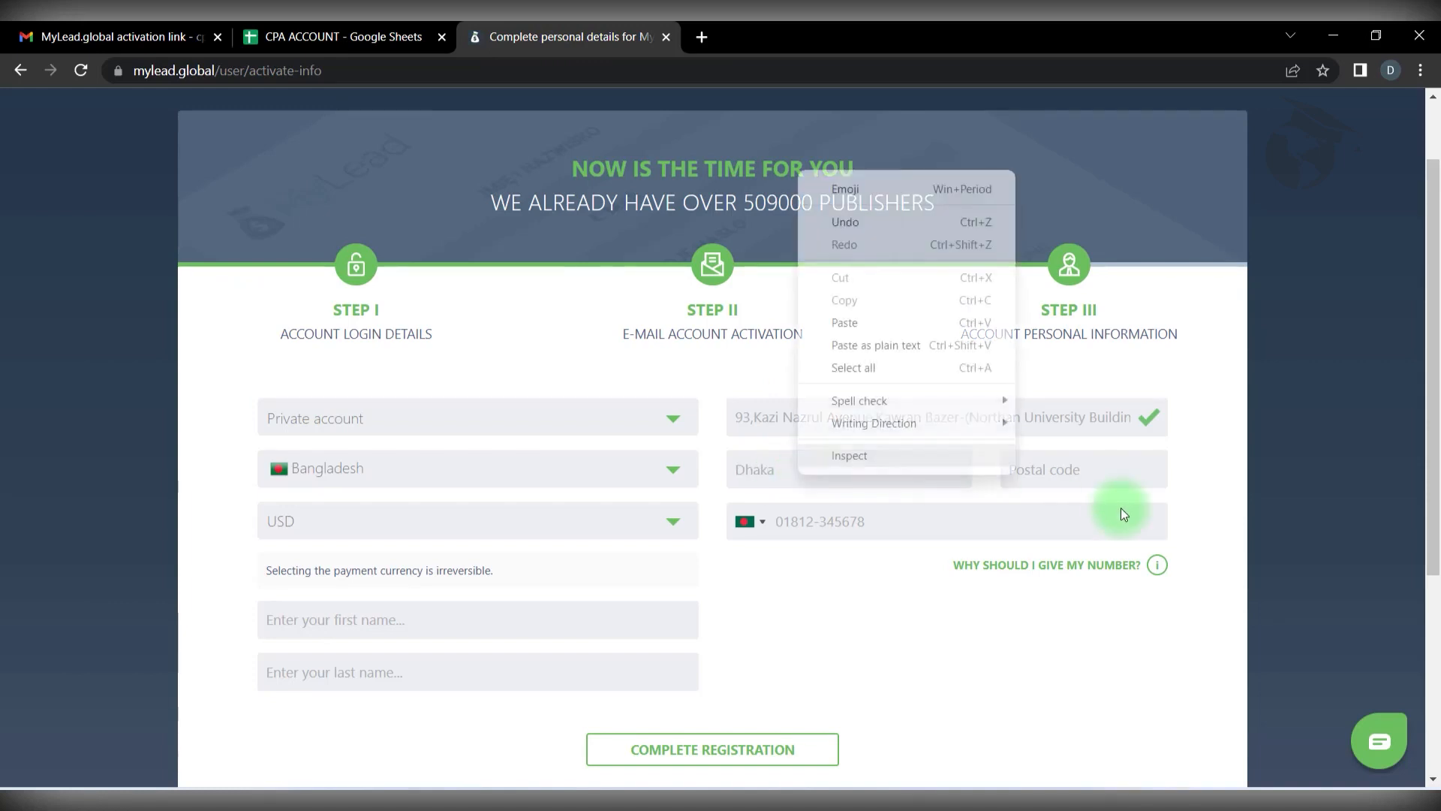
{"action": "left_click", "coordinate": [1126, 469]}
{"action": "type", "text": "1209"}
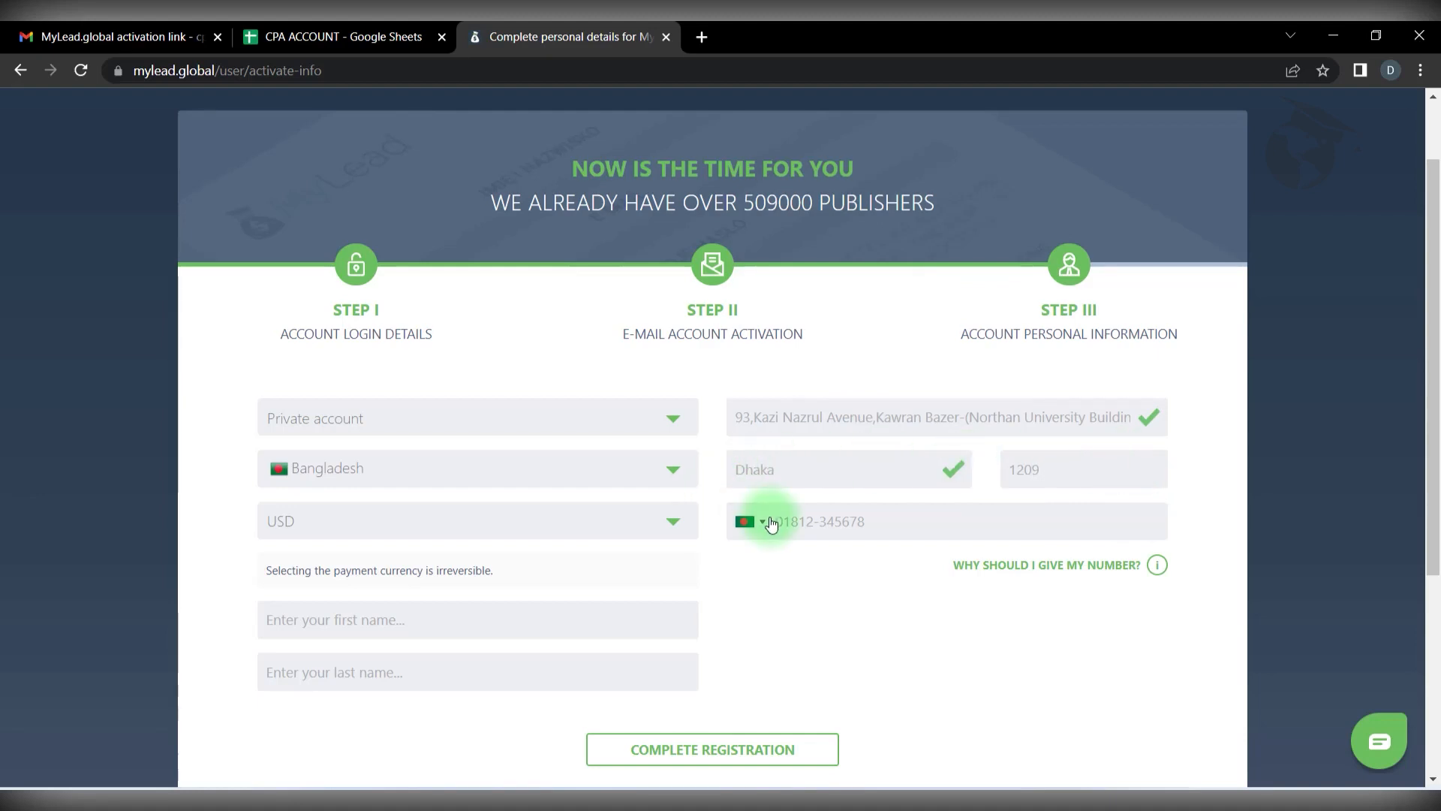
{"action": "left_click", "coordinate": [335, 538]}
{"action": "left_click", "coordinate": [335, 542]}
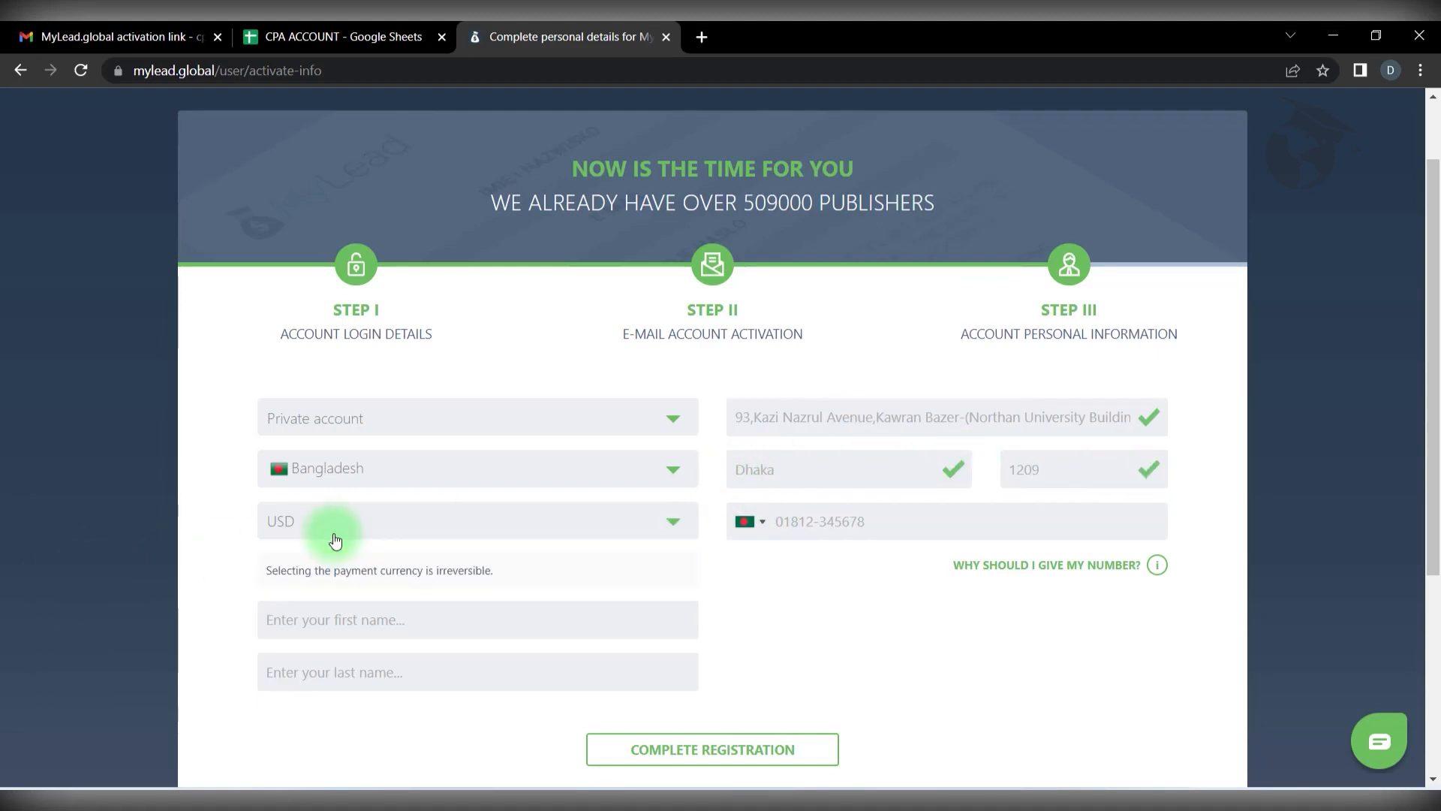
Look up the phone number in cell B1 of the CPA ACCOUNT spreadsheet and enter it in the MyLead form's phone field.
{"action": "left_click", "coordinate": [278, 36]}
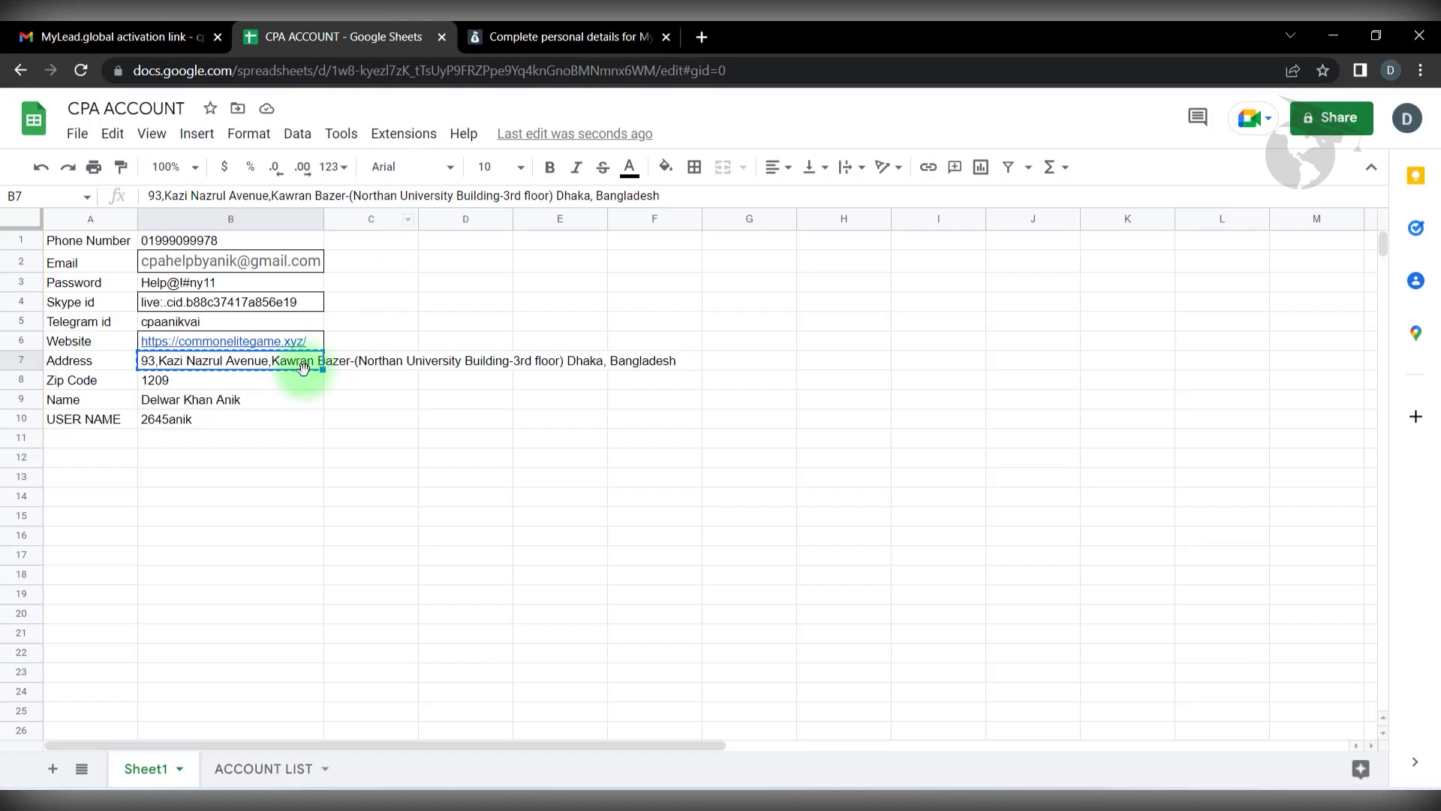
{"action": "left_click", "coordinate": [208, 404]}
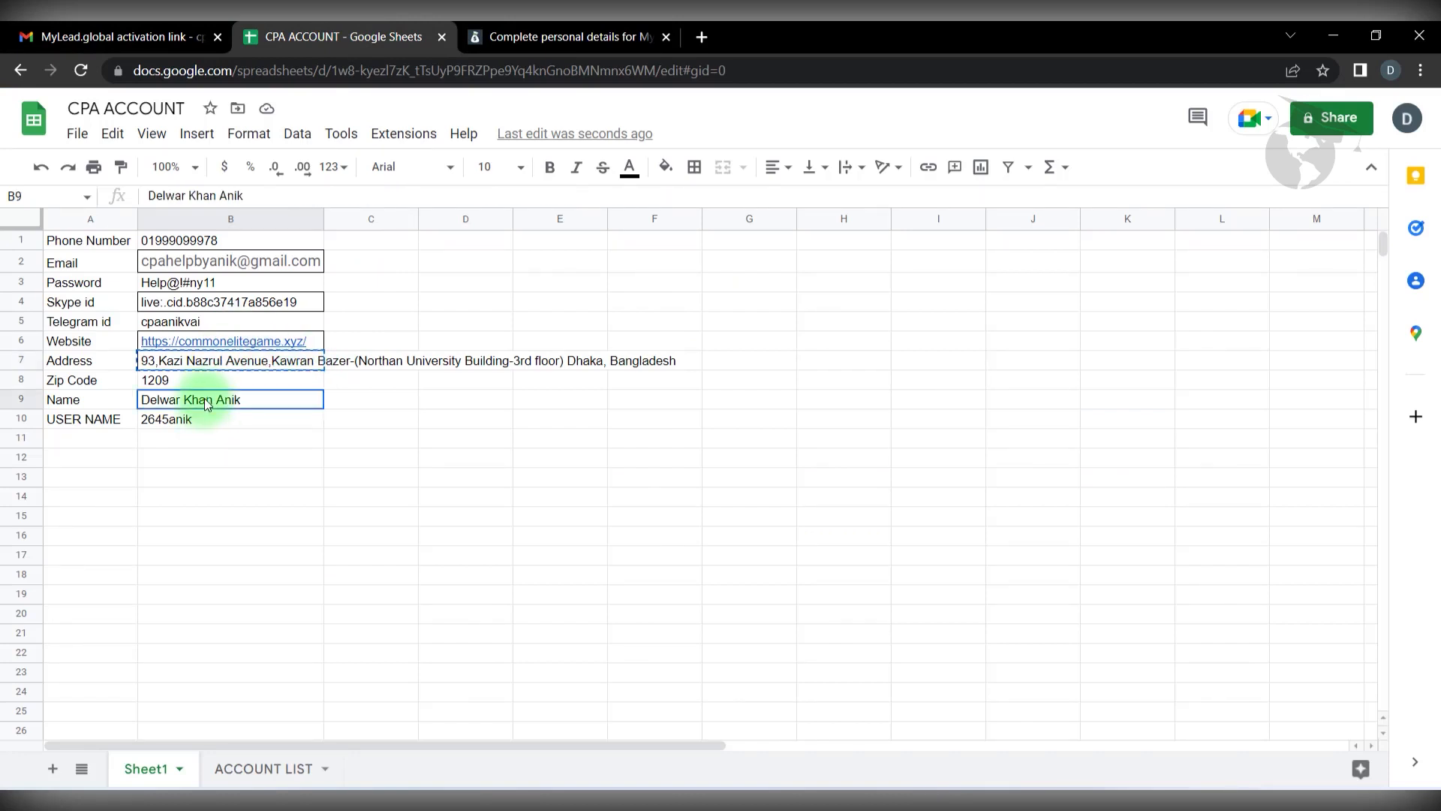
{"action": "left_click", "coordinate": [234, 239]}
{"action": "left_click", "coordinate": [565, 36]}
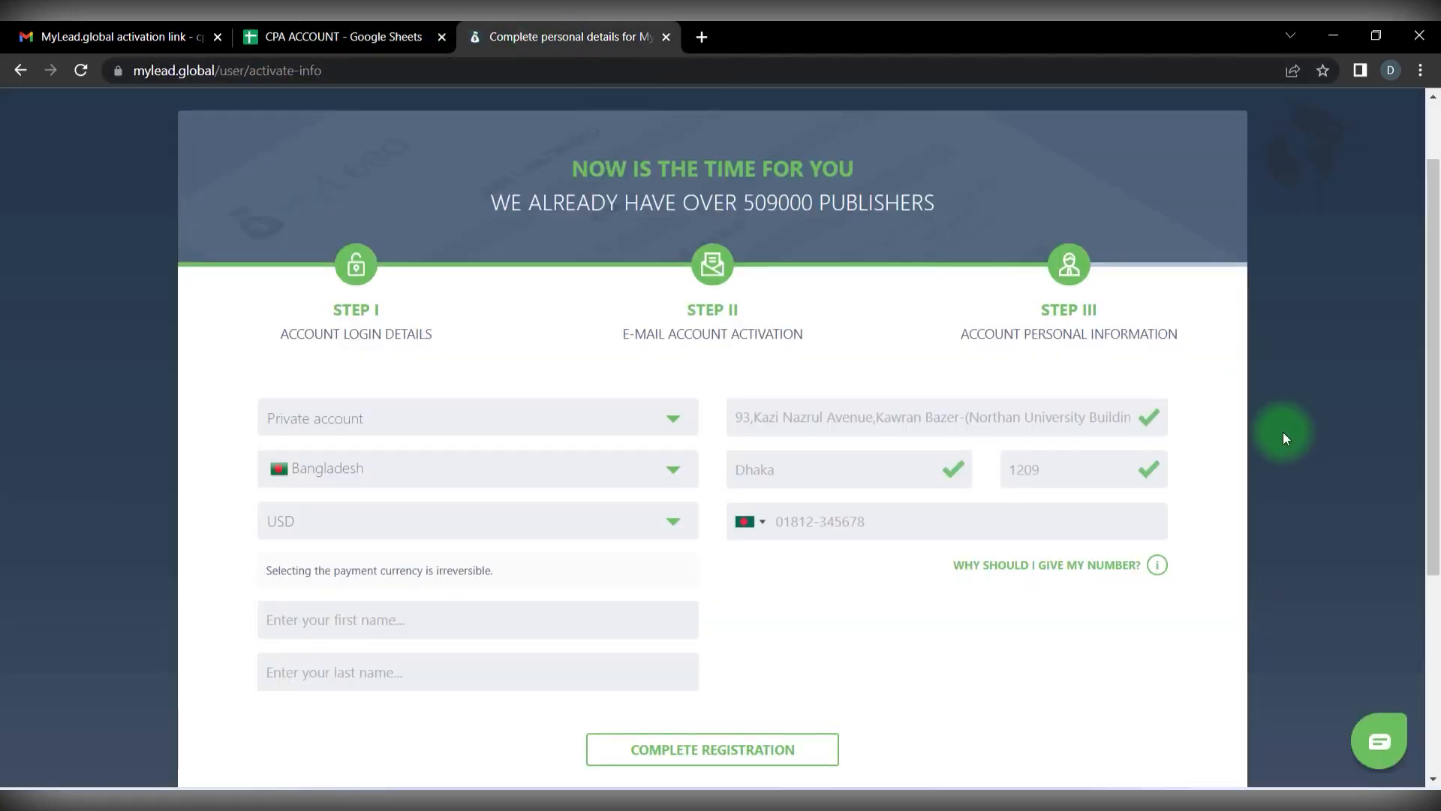
{"action": "left_click", "coordinate": [943, 537]}
{"action": "key", "text": "Down"}
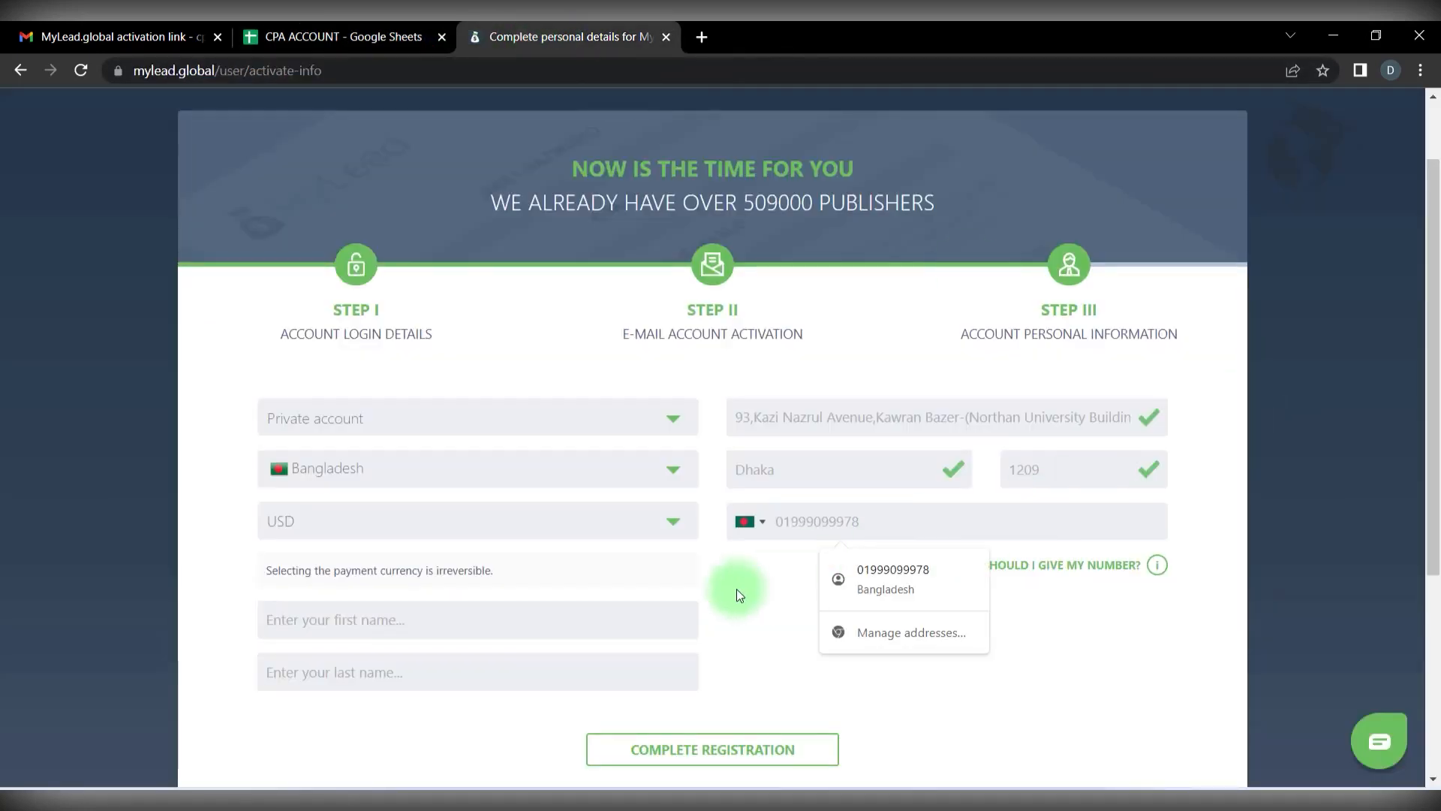
{"action": "key", "text": "Return"}
{"action": "scroll", "coordinate": [460, 611], "scroll_direction": "down", "scroll_amount": 1}
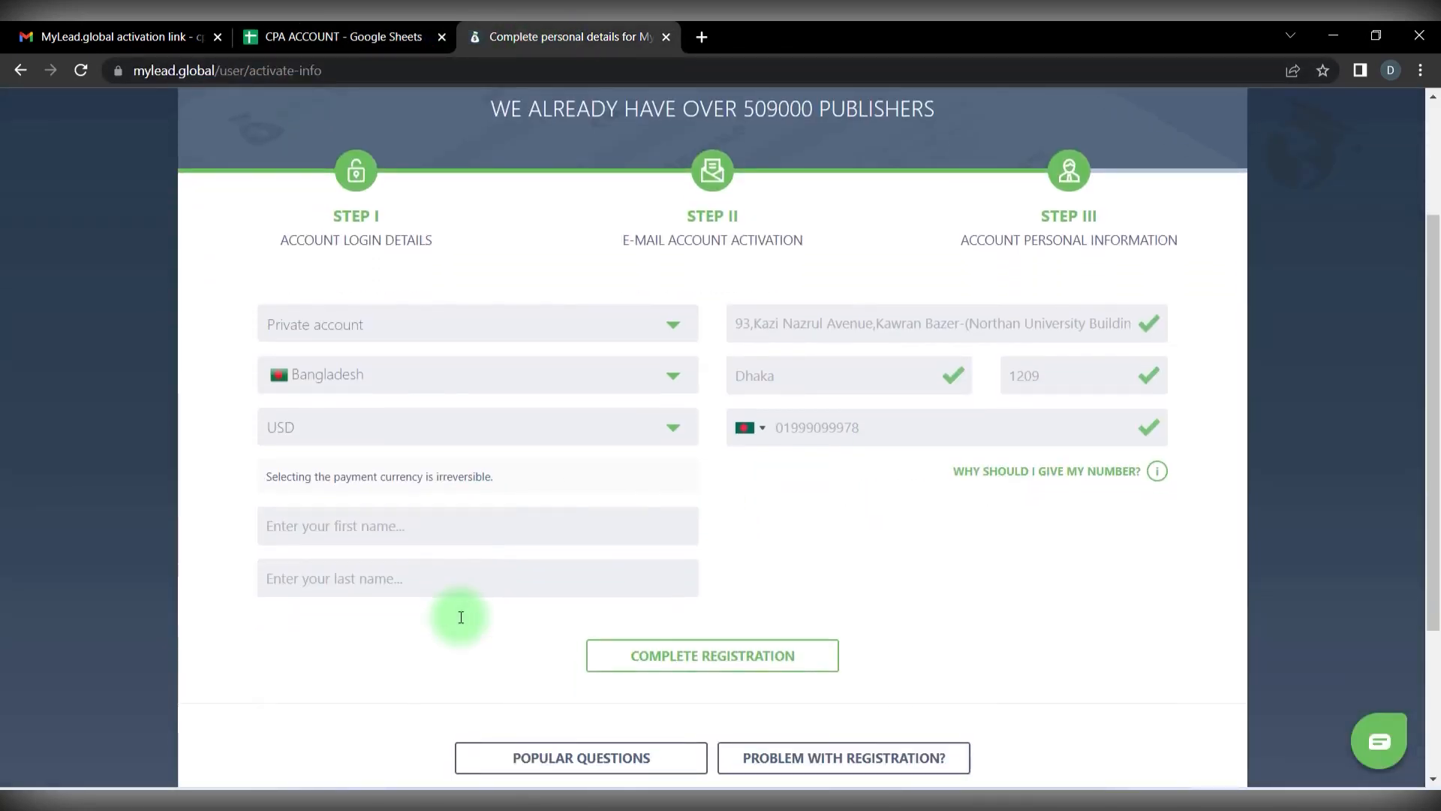
Copy the full name from cell B9 of the CPA ACCOUNT spreadsheet into the first-name field of the MyLead form.
{"action": "left_click", "coordinate": [330, 36]}
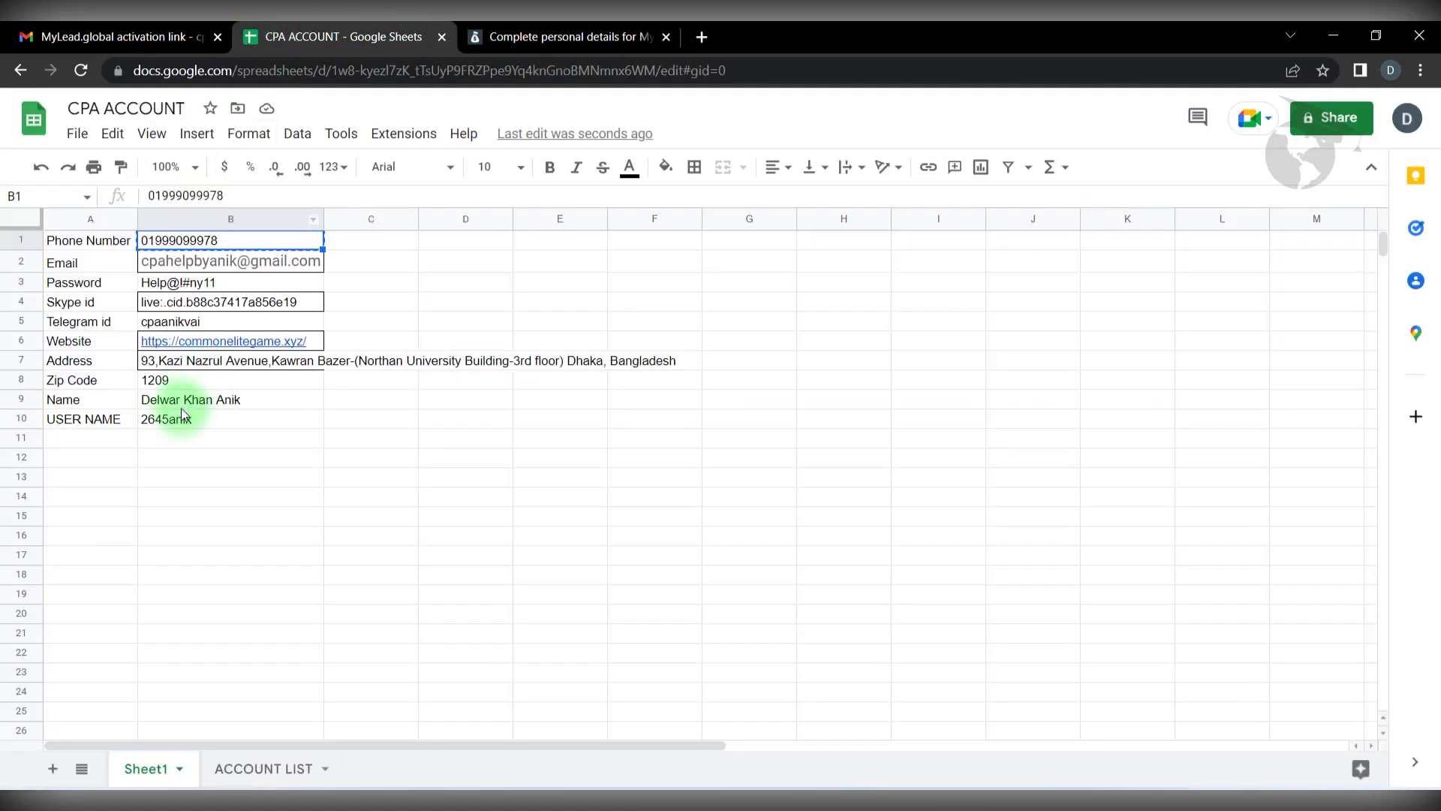
{"action": "left_click", "coordinate": [172, 386]}
{"action": "left_click", "coordinate": [565, 36]}
{"action": "left_click", "coordinate": [322, 522]}
{"action": "key", "text": "ctrl+v"}
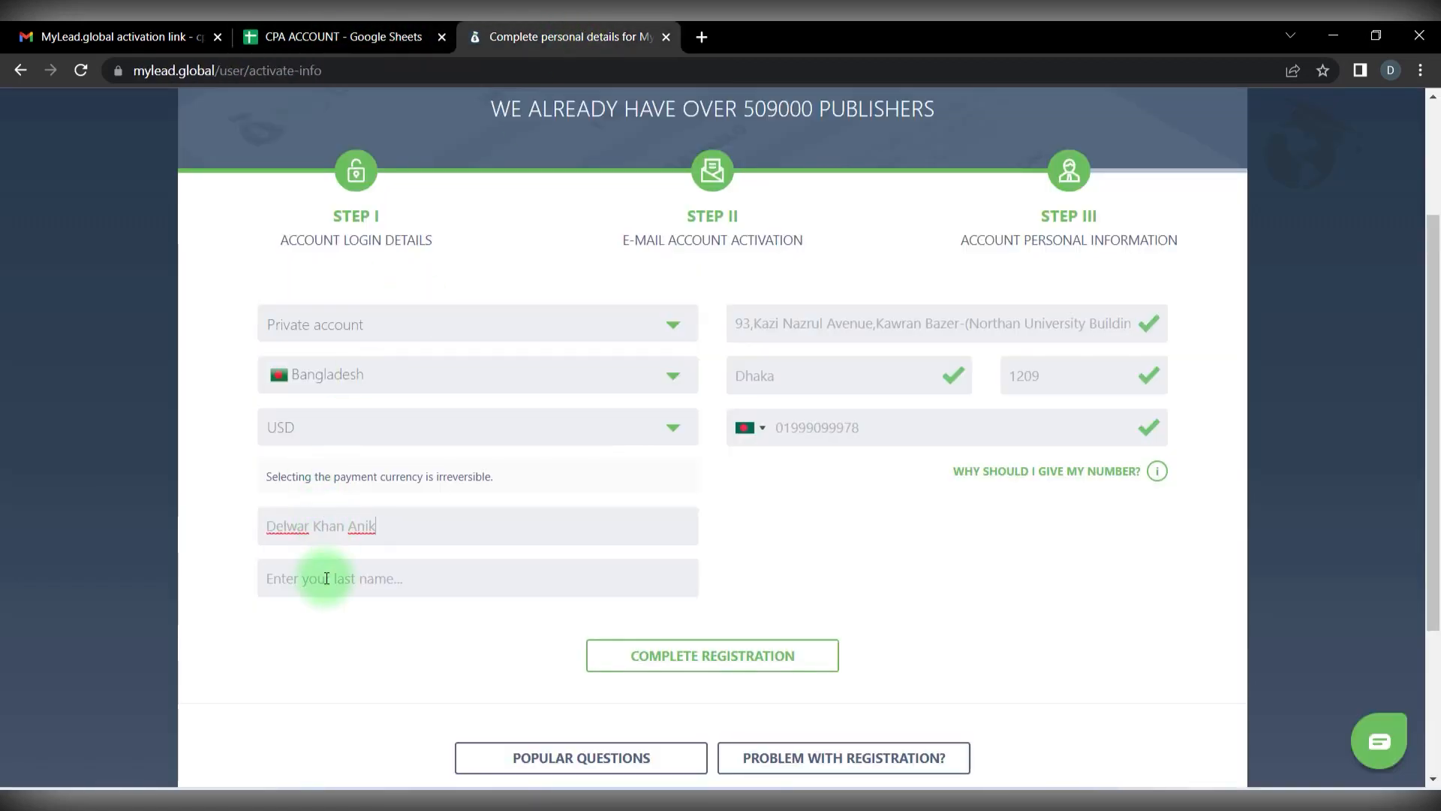
Move the last word of the name from the first-name field to the last-name field and complete the registration.
{"action": "double_click", "coordinate": [362, 526]}
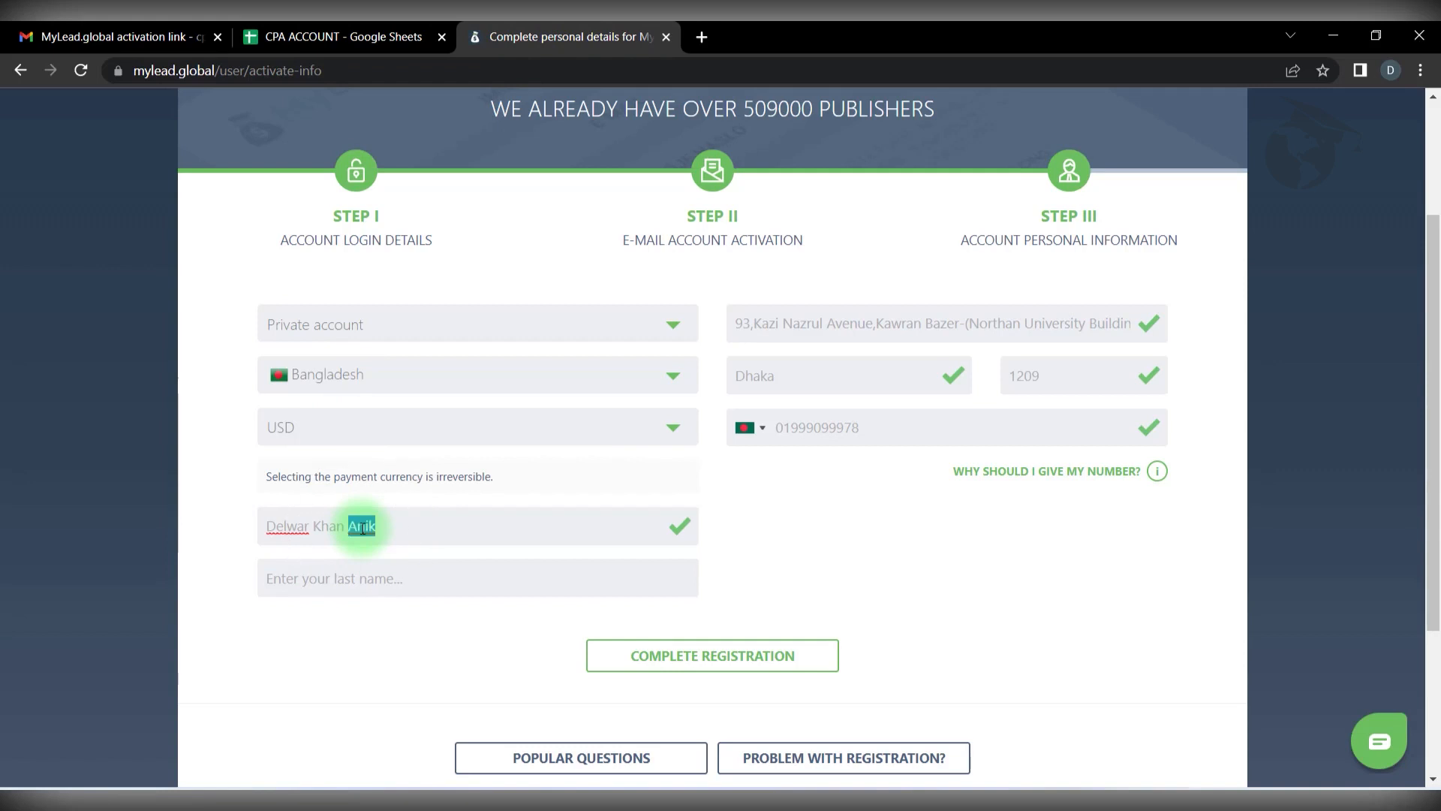
{"action": "key", "text": "ctrl+x"}
{"action": "left_click", "coordinate": [360, 572]}
{"action": "key", "text": "ctrl+v"}
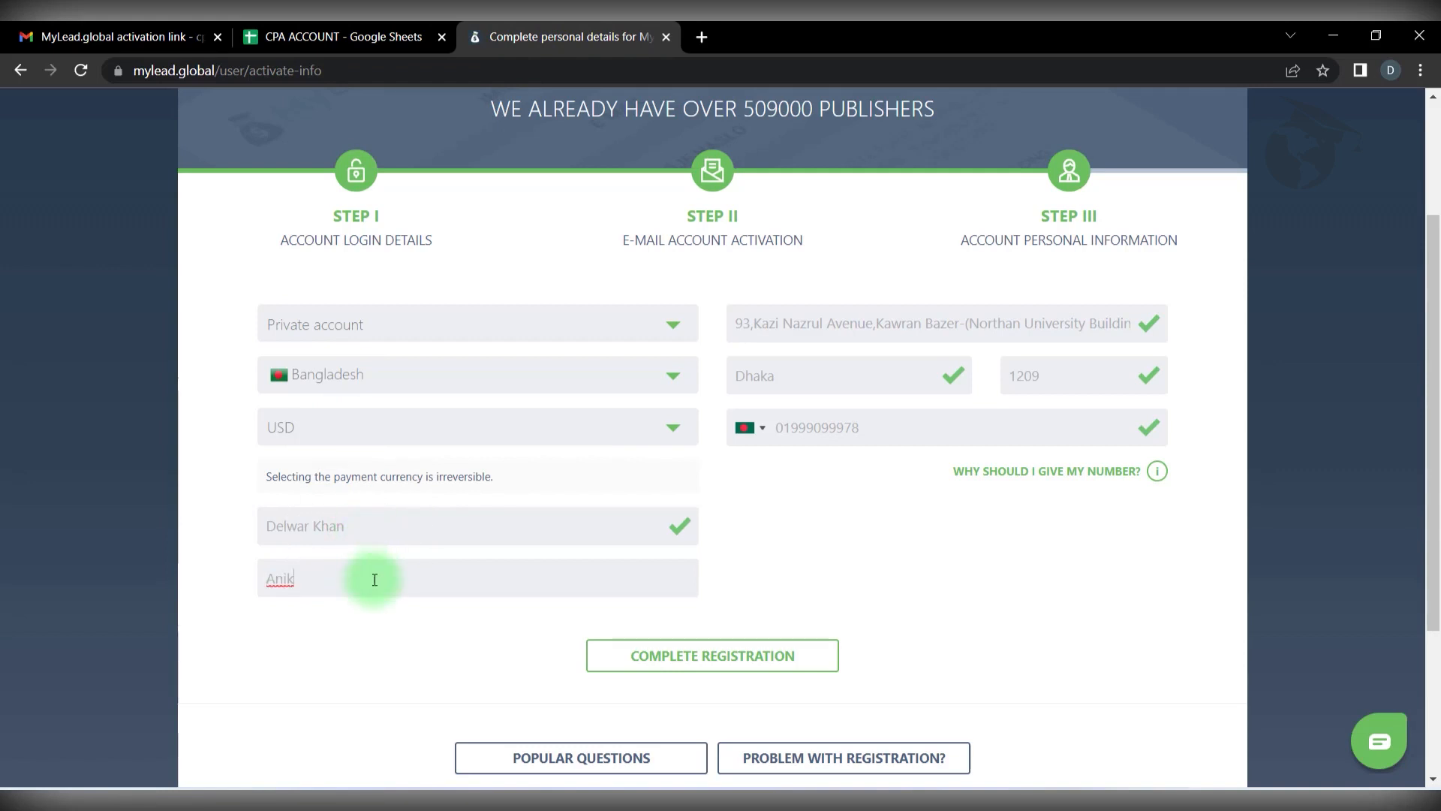
{"action": "scroll", "coordinate": [368, 582], "scroll_direction": "down", "scroll_amount": 1}
{"action": "scroll", "coordinate": [375, 589], "scroll_direction": "up", "scroll_amount": 1}
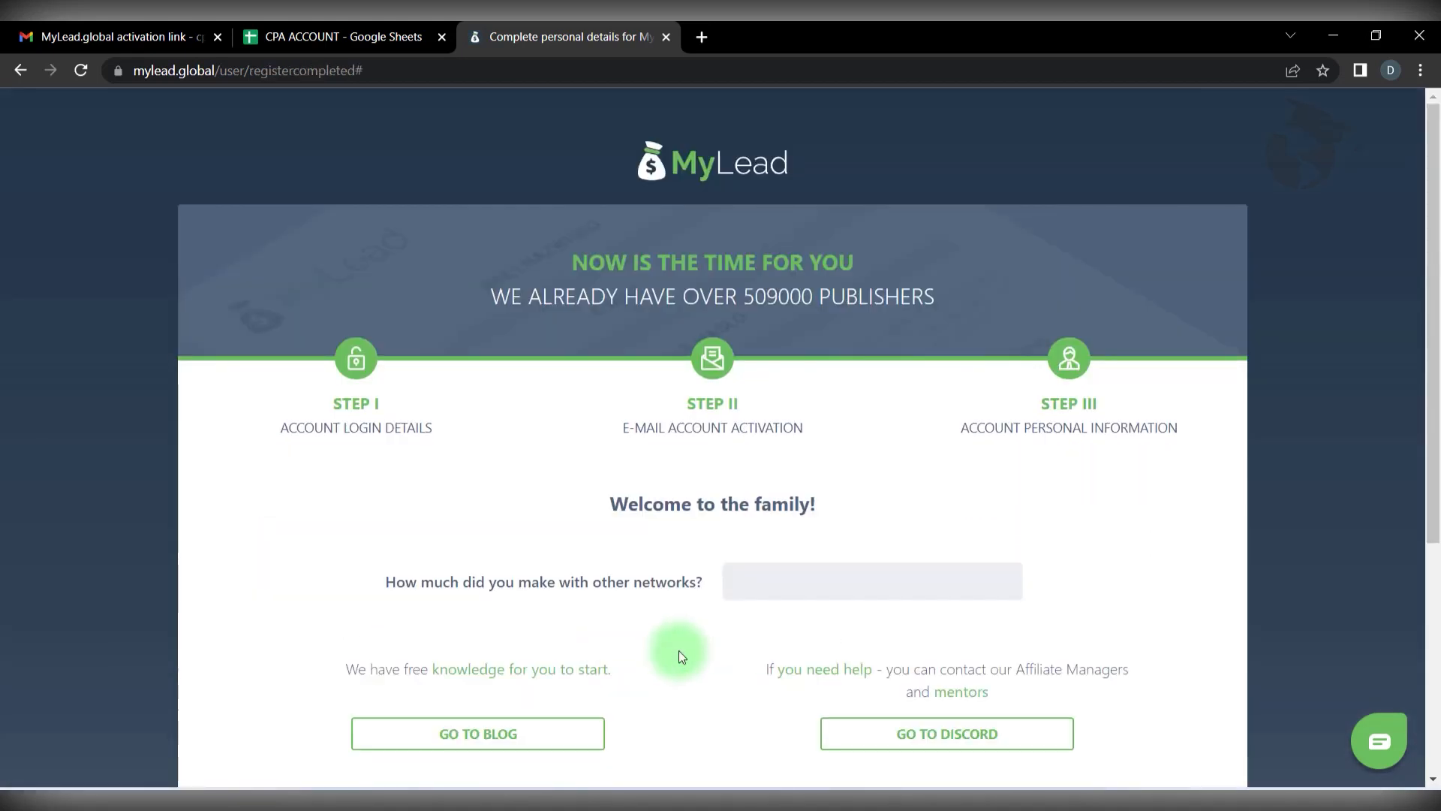
Answer the question about earnings with other networks with 0 - 1 000 PLN.
{"action": "scroll", "coordinate": [678, 650], "scroll_direction": "down", "scroll_amount": 5}
{"action": "scroll", "coordinate": [676, 586], "scroll_direction": "up", "scroll_amount": 2}
{"action": "left_click", "coordinate": [784, 403]}
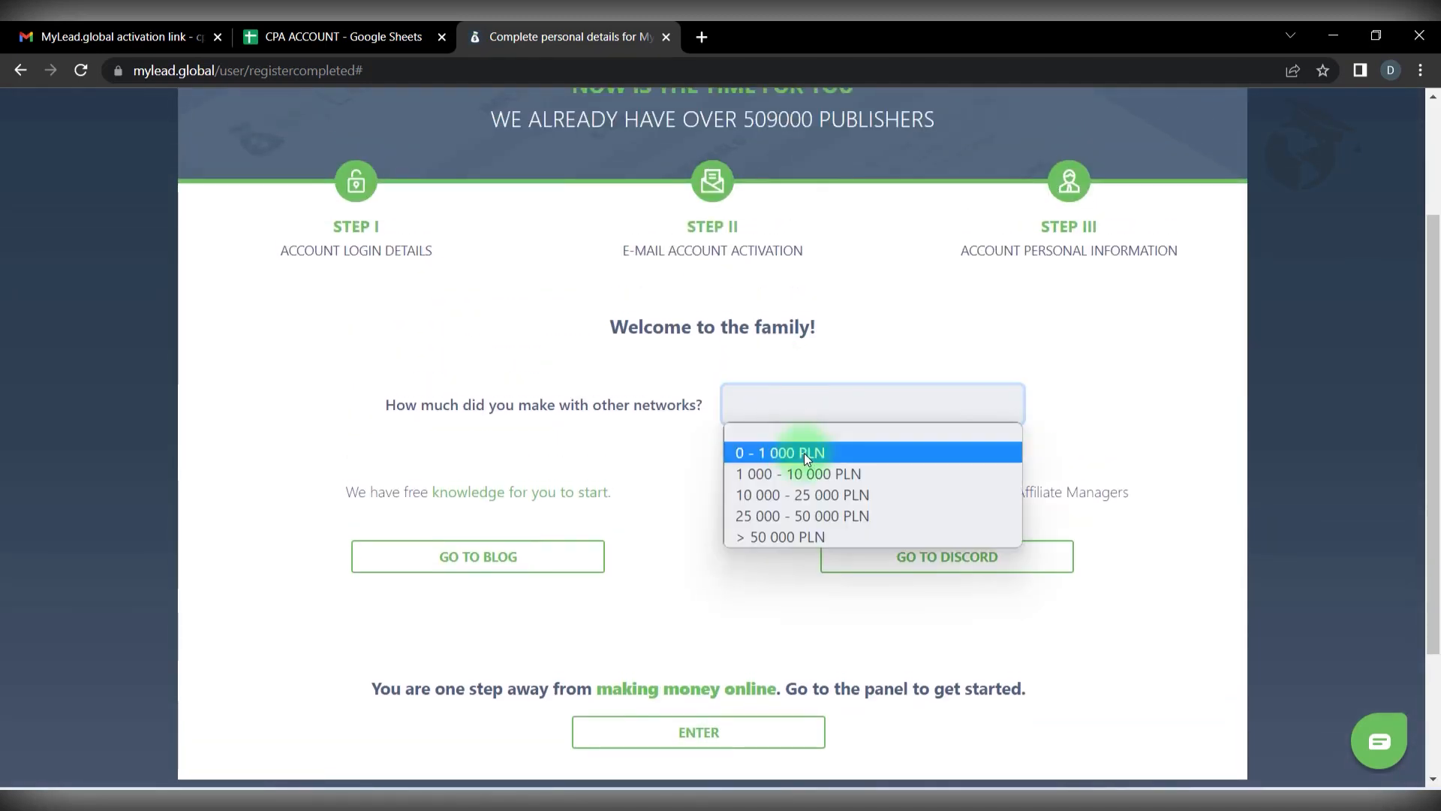
{"action": "left_click", "coordinate": [804, 452]}
{"action": "scroll", "coordinate": [702, 570], "scroll_direction": "down", "scroll_amount": 1}
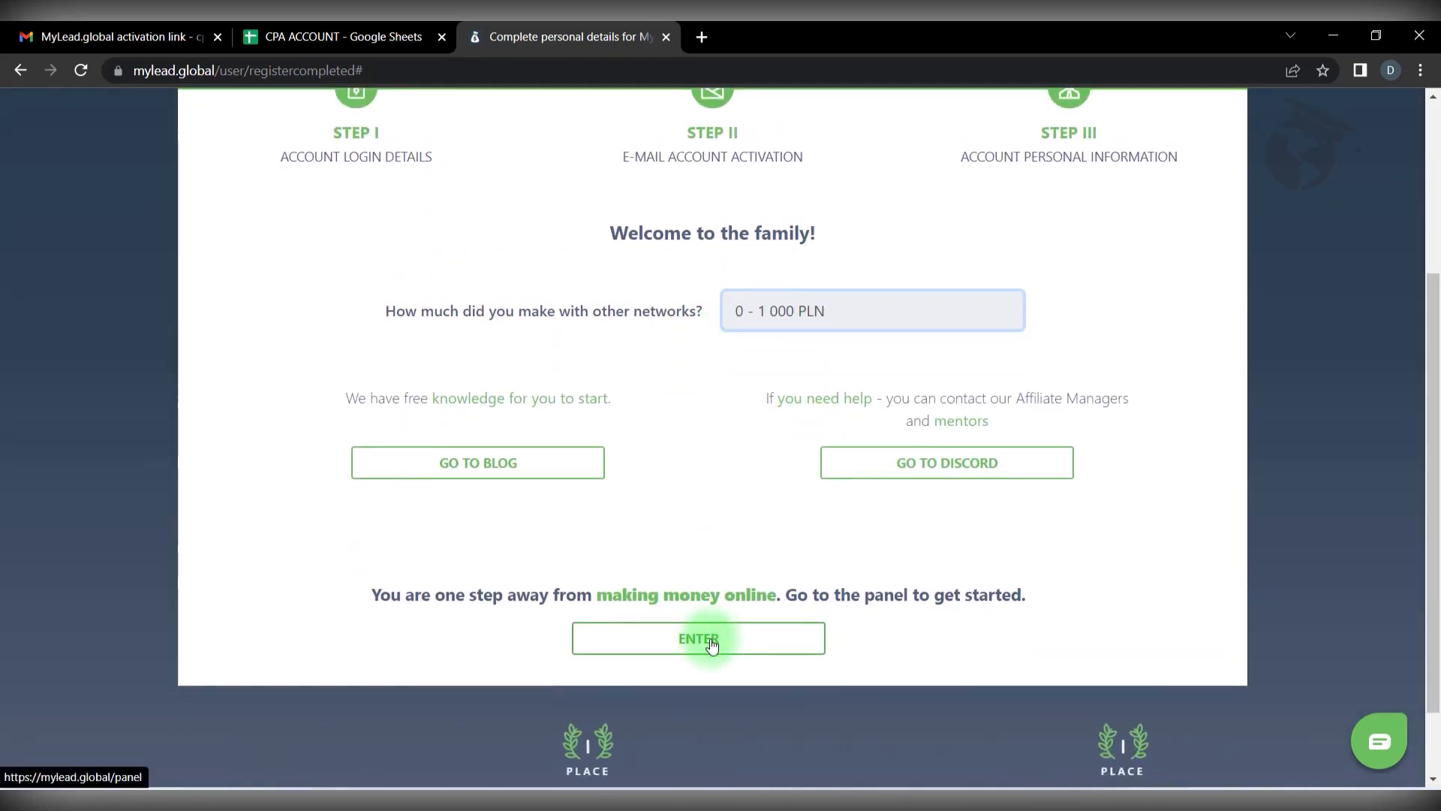
Enter the MyLead publisher panel and look over the statistics and earnings overview on its dashboard.
{"action": "left_click", "coordinate": [711, 640]}
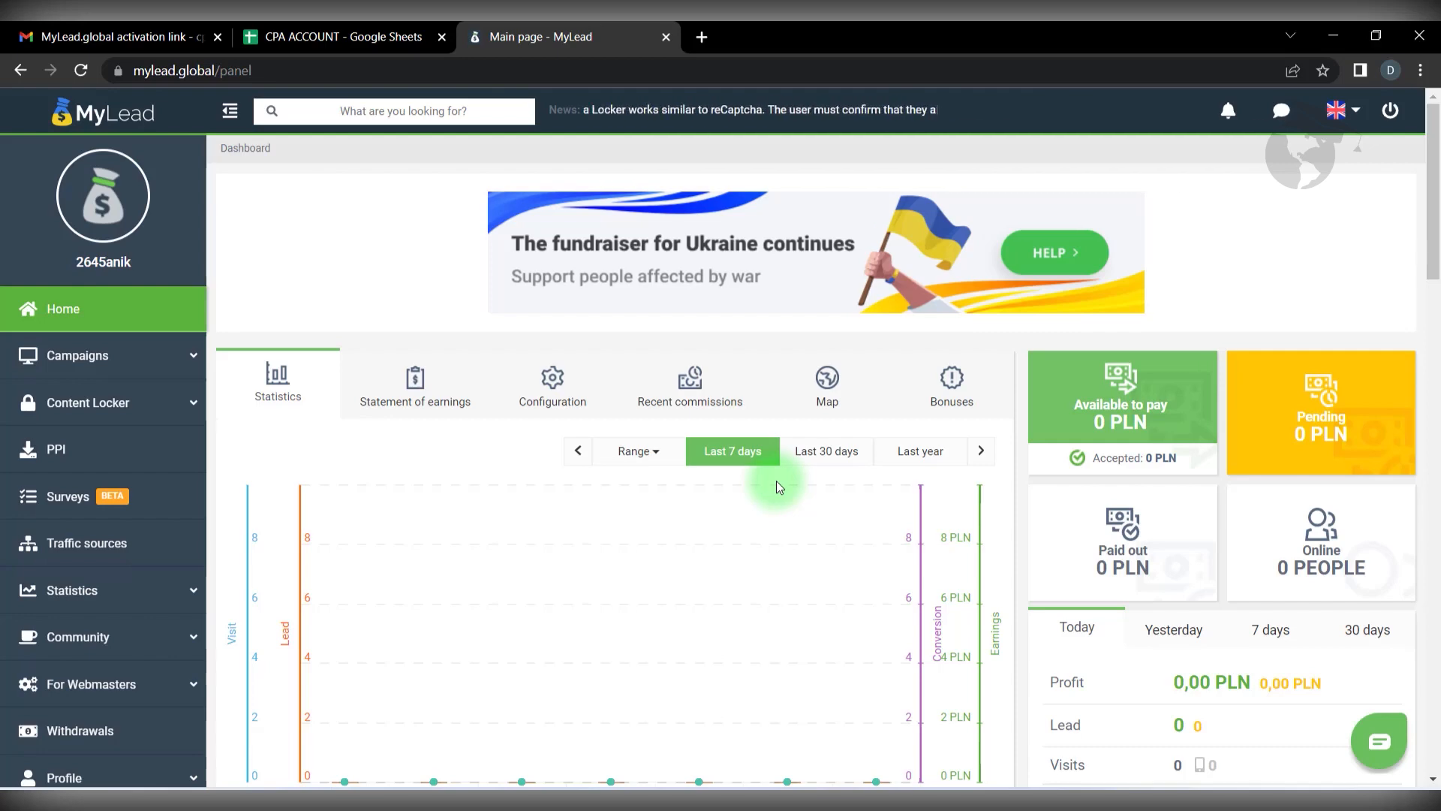
{"action": "scroll", "coordinate": [1051, 466], "scroll_direction": "down", "scroll_amount": 4}
{"action": "scroll", "coordinate": [1025, 509], "scroll_direction": "down", "scroll_amount": 3}
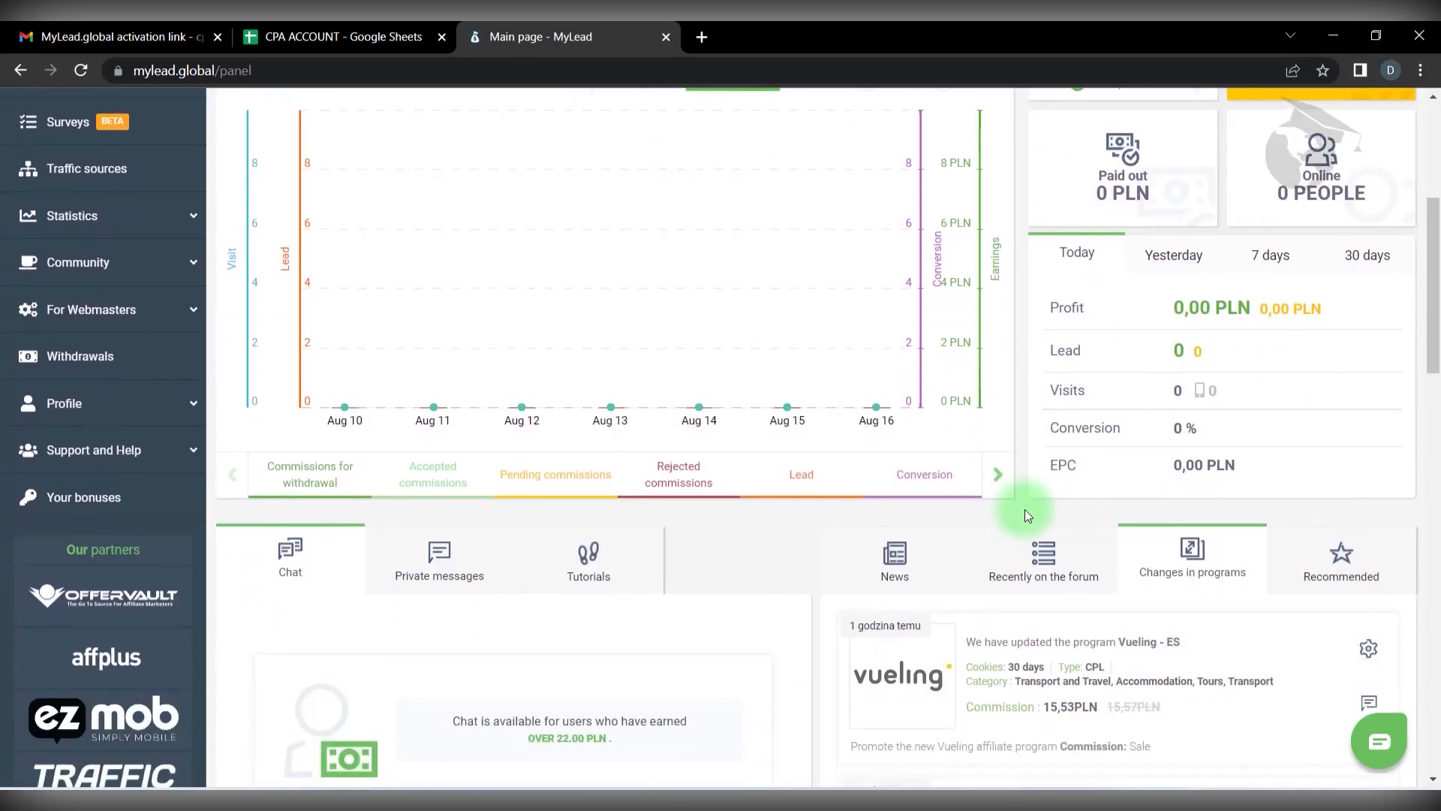
{"action": "scroll", "coordinate": [1006, 488], "scroll_direction": "up", "scroll_amount": 7}
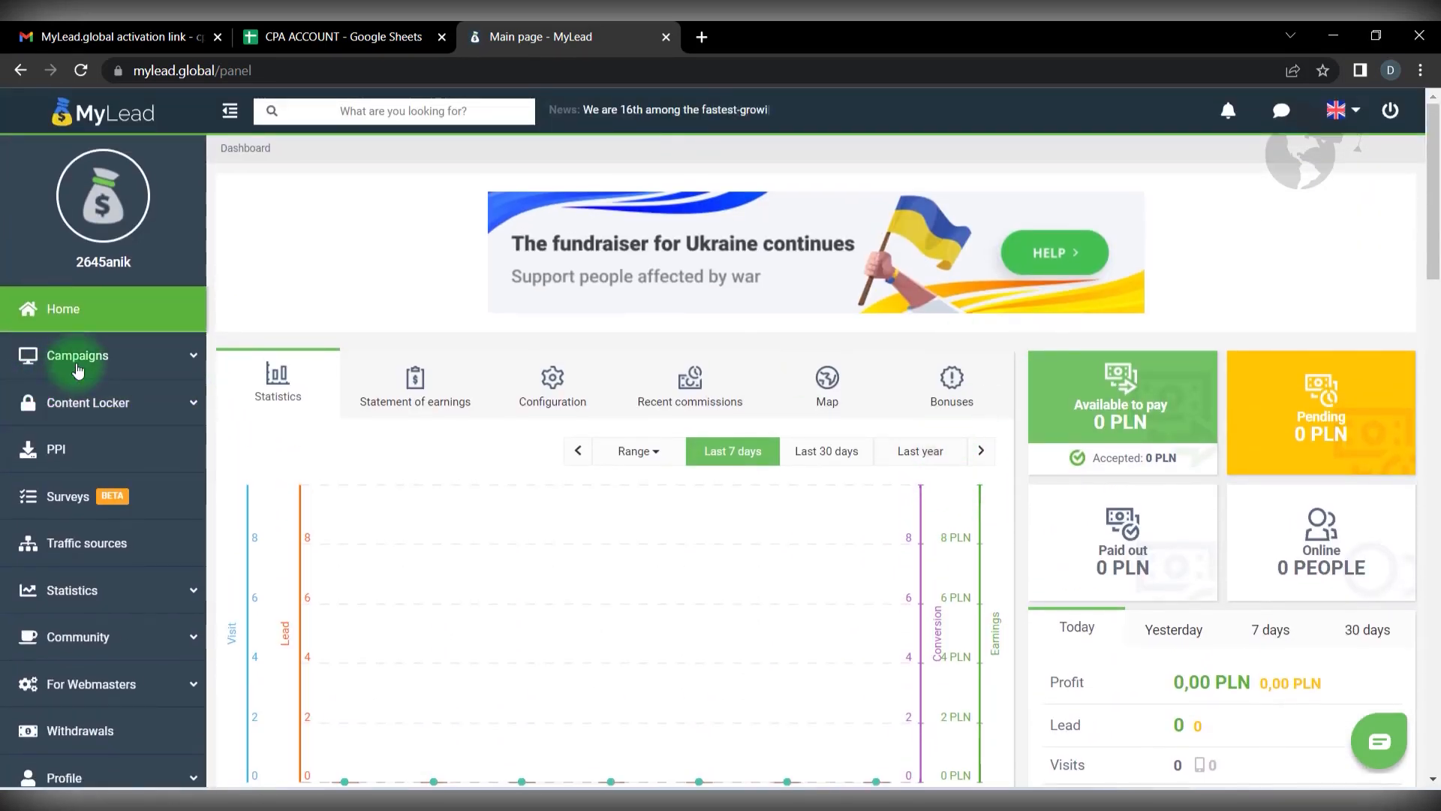
Open the list of available campaigns and look through the offered programs and their commissions.
{"action": "left_click", "coordinate": [86, 366]}
{"action": "left_click", "coordinate": [100, 408]}
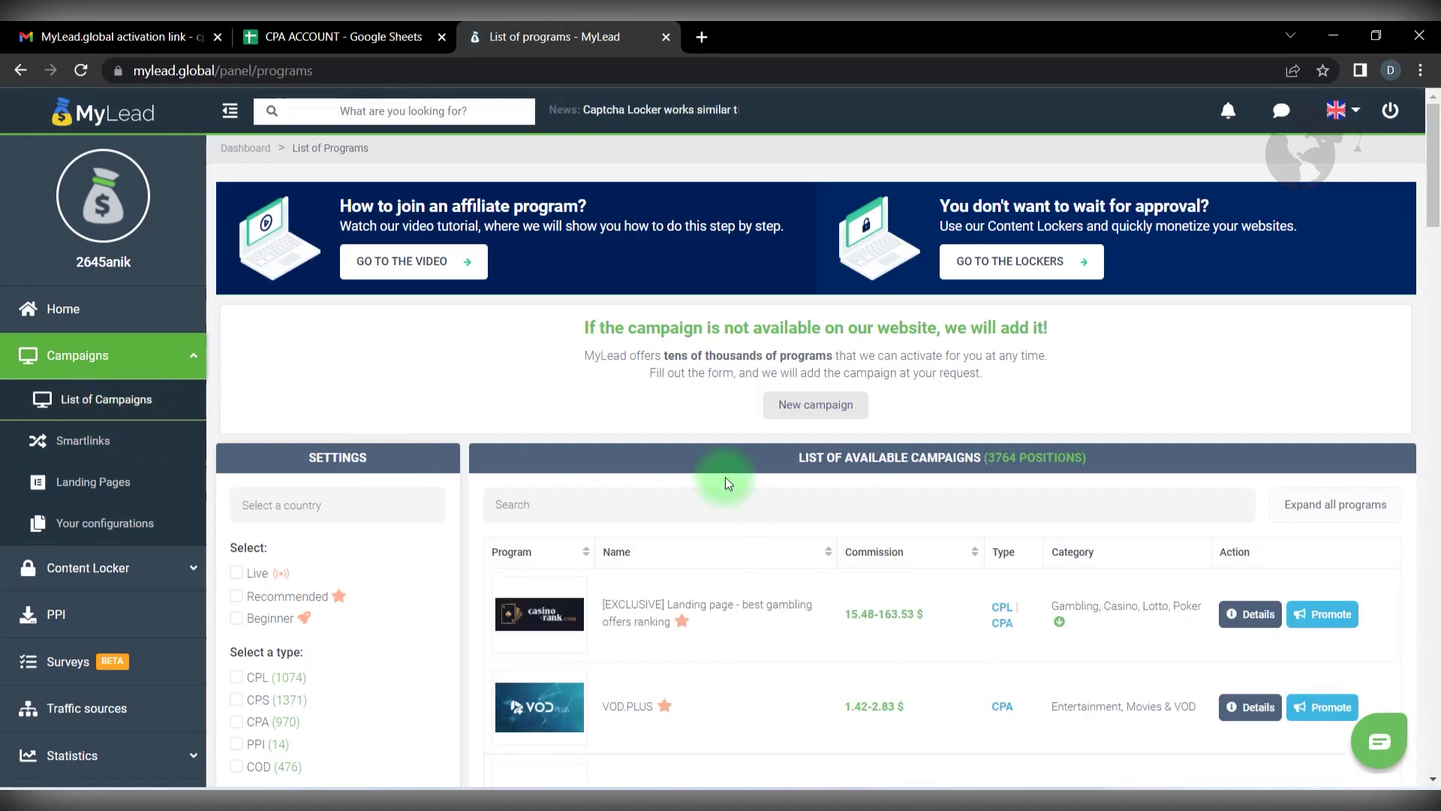
{"action": "scroll", "coordinate": [780, 509], "scroll_direction": "down", "scroll_amount": 1}
{"action": "scroll", "coordinate": [781, 509], "scroll_direction": "down", "scroll_amount": 1}
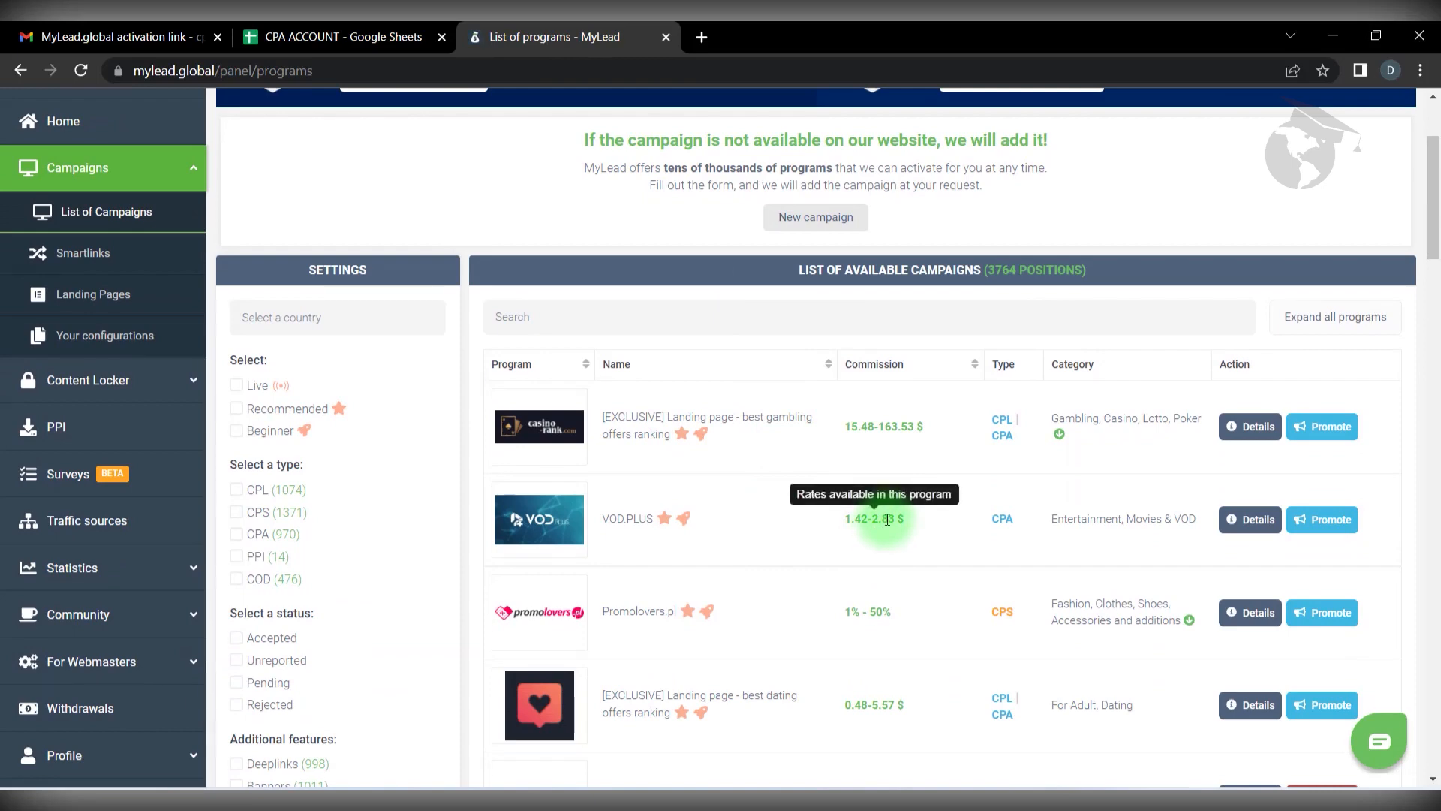
{"action": "scroll", "coordinate": [482, 555], "scroll_direction": "down", "scroll_amount": 2}
{"action": "scroll", "coordinate": [482, 558], "scroll_direction": "up", "scroll_amount": 2}
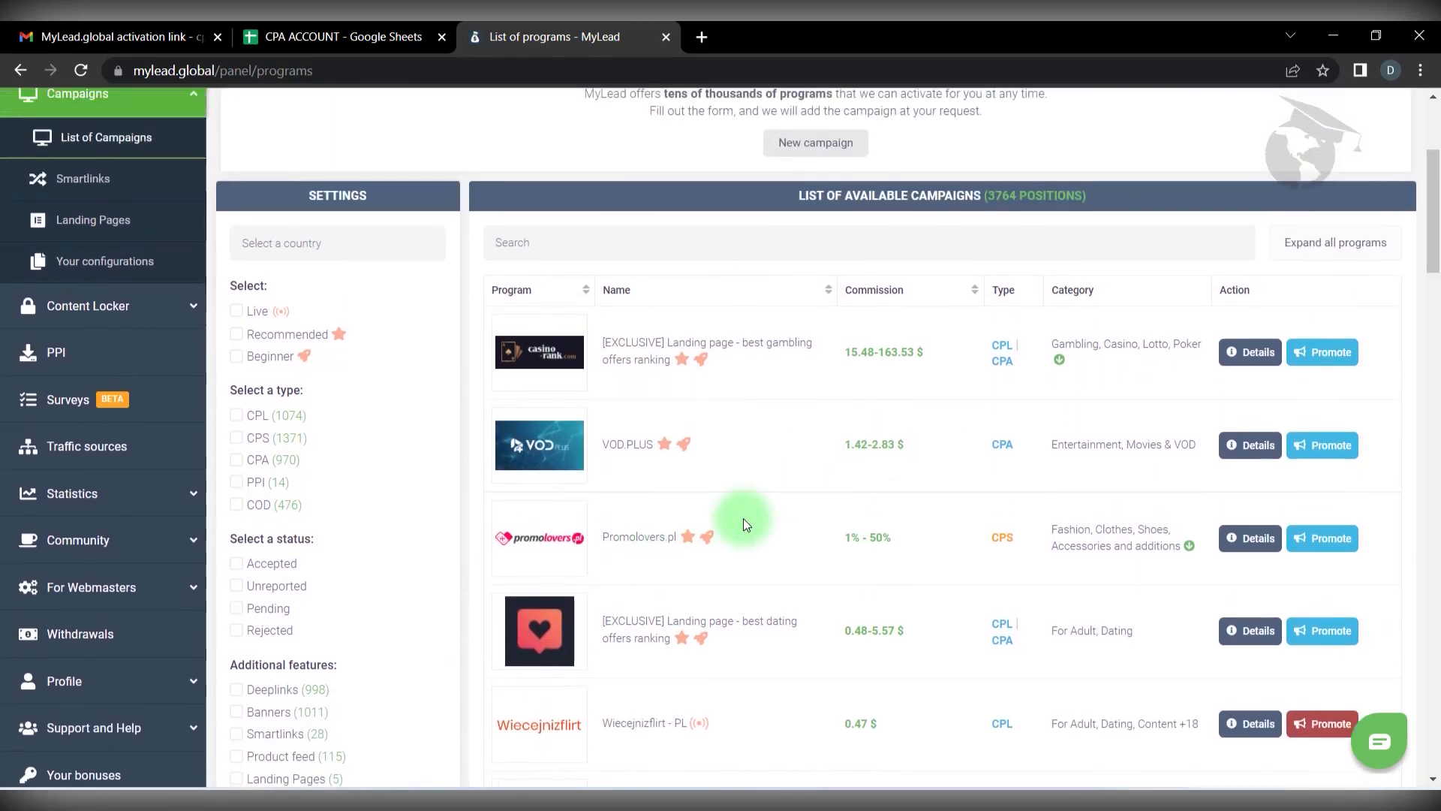
Filter the campaign list to type CPS and open the Onsandals - ES program.
{"action": "left_click", "coordinate": [236, 512]}
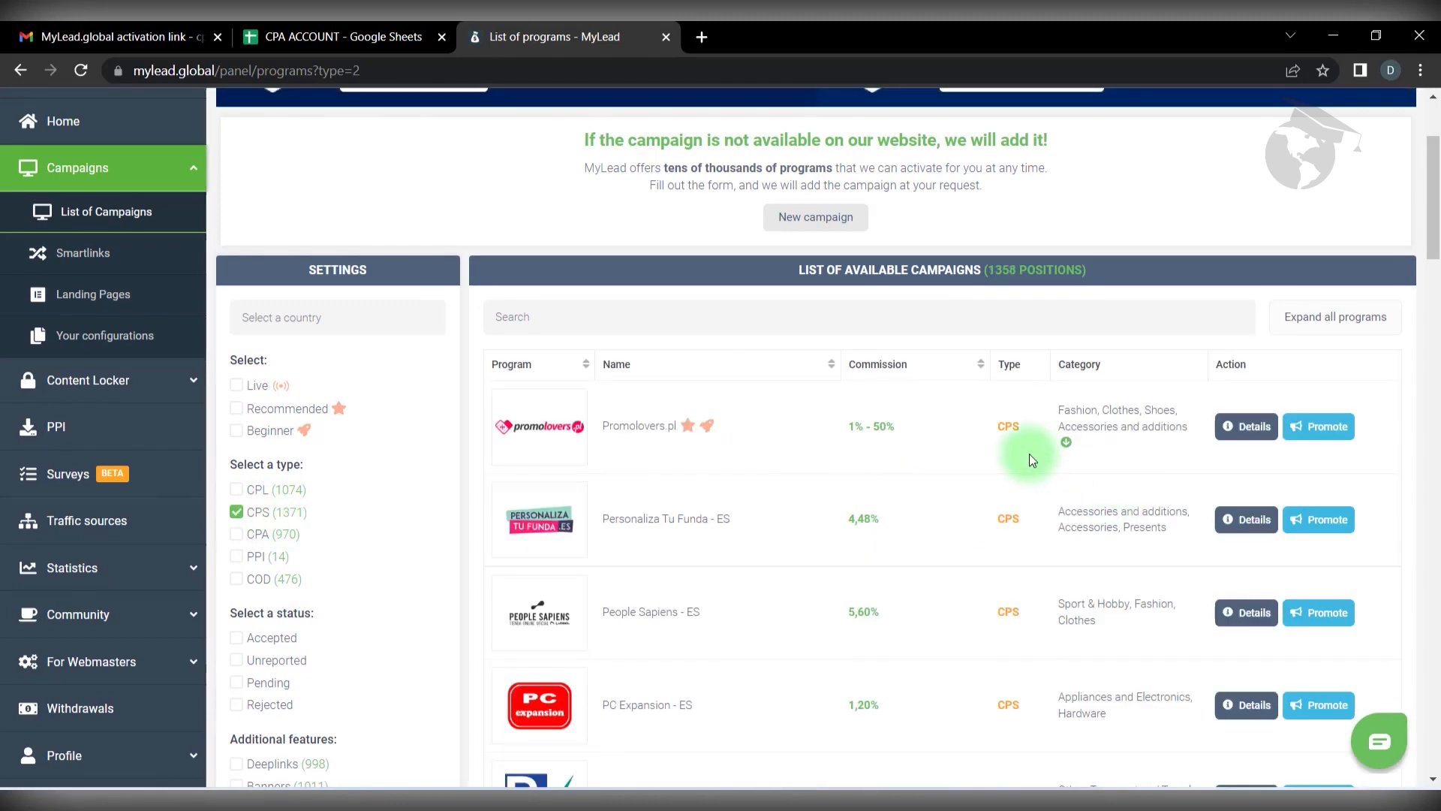
{"action": "scroll", "coordinate": [1029, 453], "scroll_direction": "down", "scroll_amount": 2}
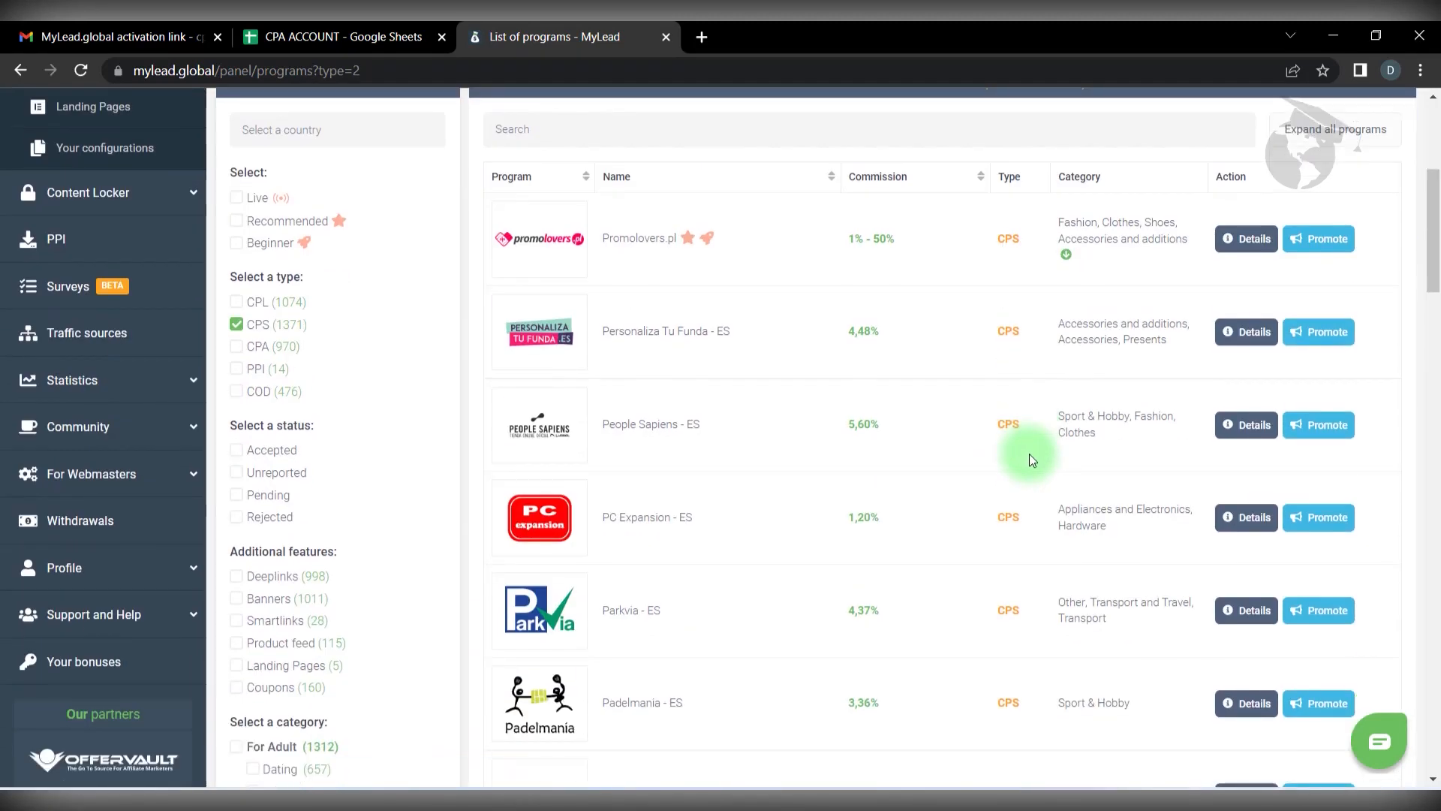
{"action": "scroll", "coordinate": [1029, 453], "scroll_direction": "down", "scroll_amount": 5}
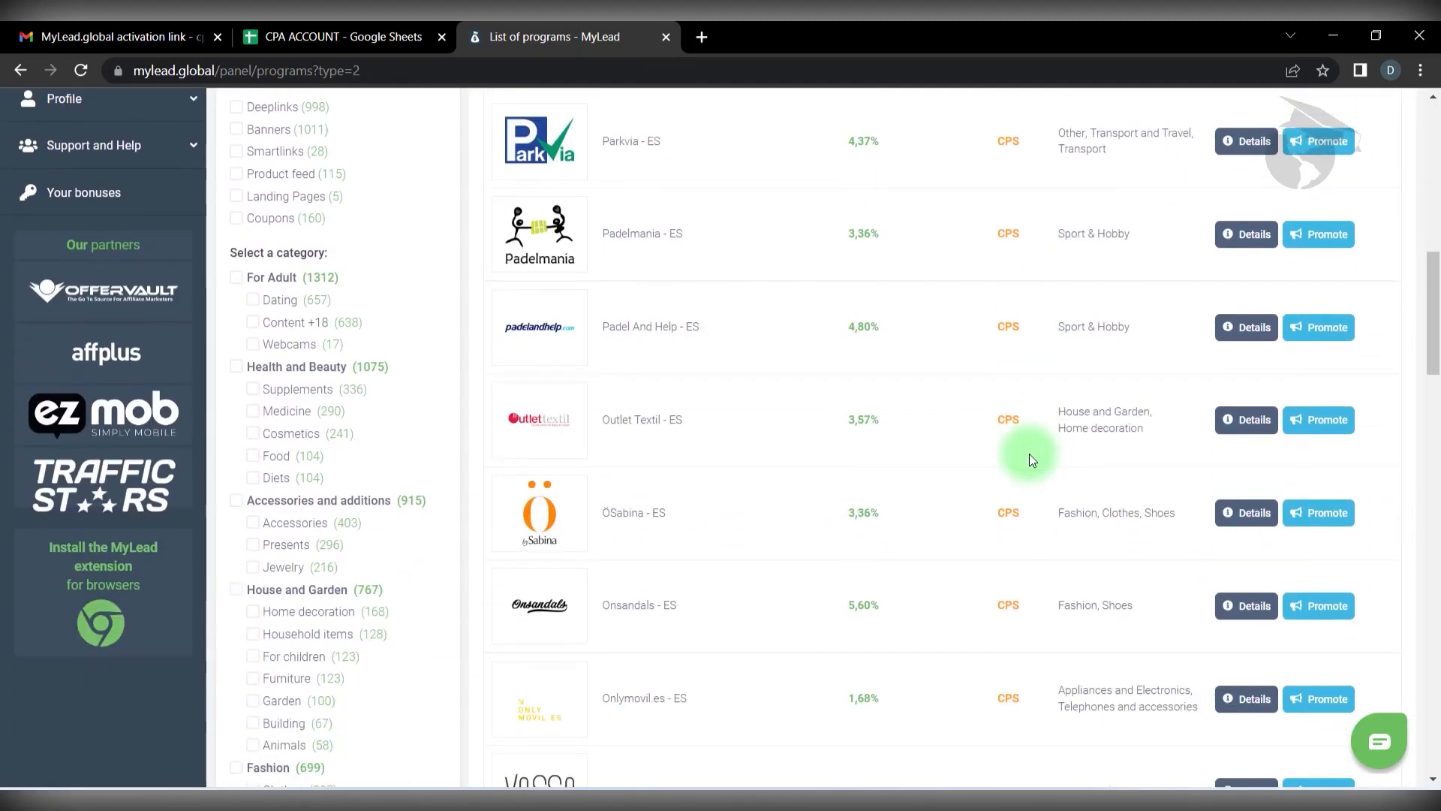
{"action": "scroll", "coordinate": [1029, 454], "scroll_direction": "down", "scroll_amount": 1}
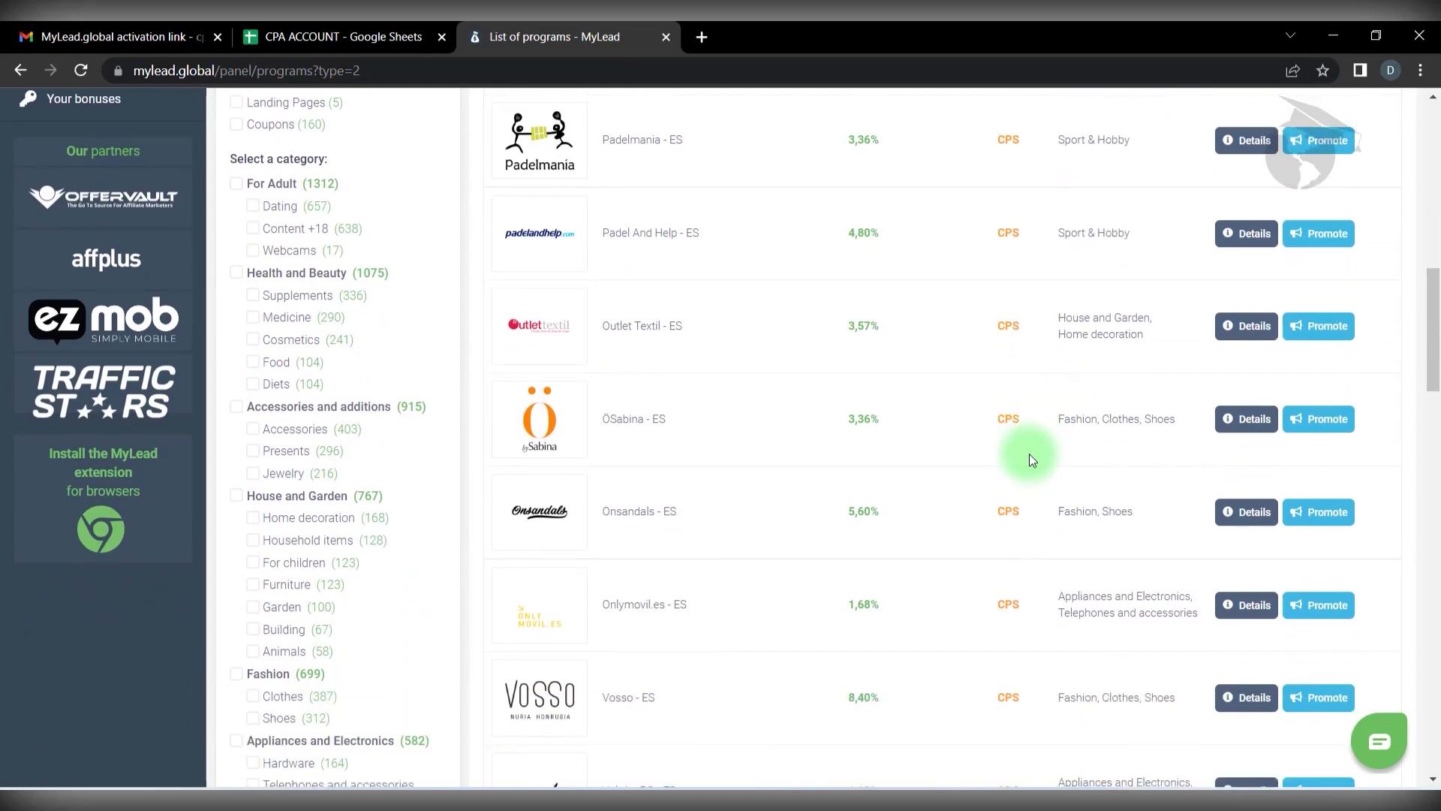
{"action": "left_click", "coordinate": [638, 517]}
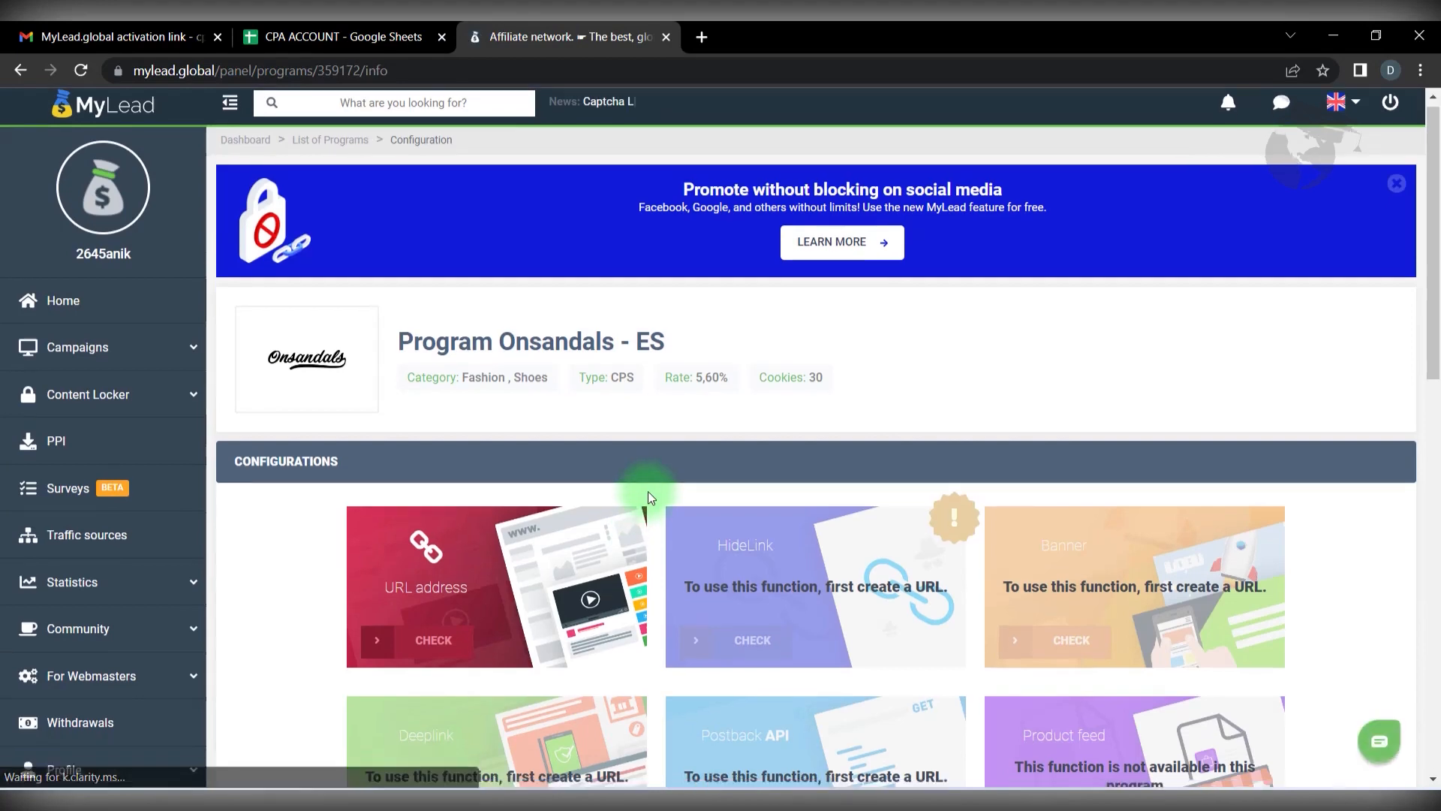
Examine the Onsandals - ES program's configurations, description, promotion terms, countries and device types.
{"action": "scroll", "coordinate": [647, 496], "scroll_direction": "down", "scroll_amount": 3}
{"action": "scroll", "coordinate": [649, 497], "scroll_direction": "down", "scroll_amount": 5}
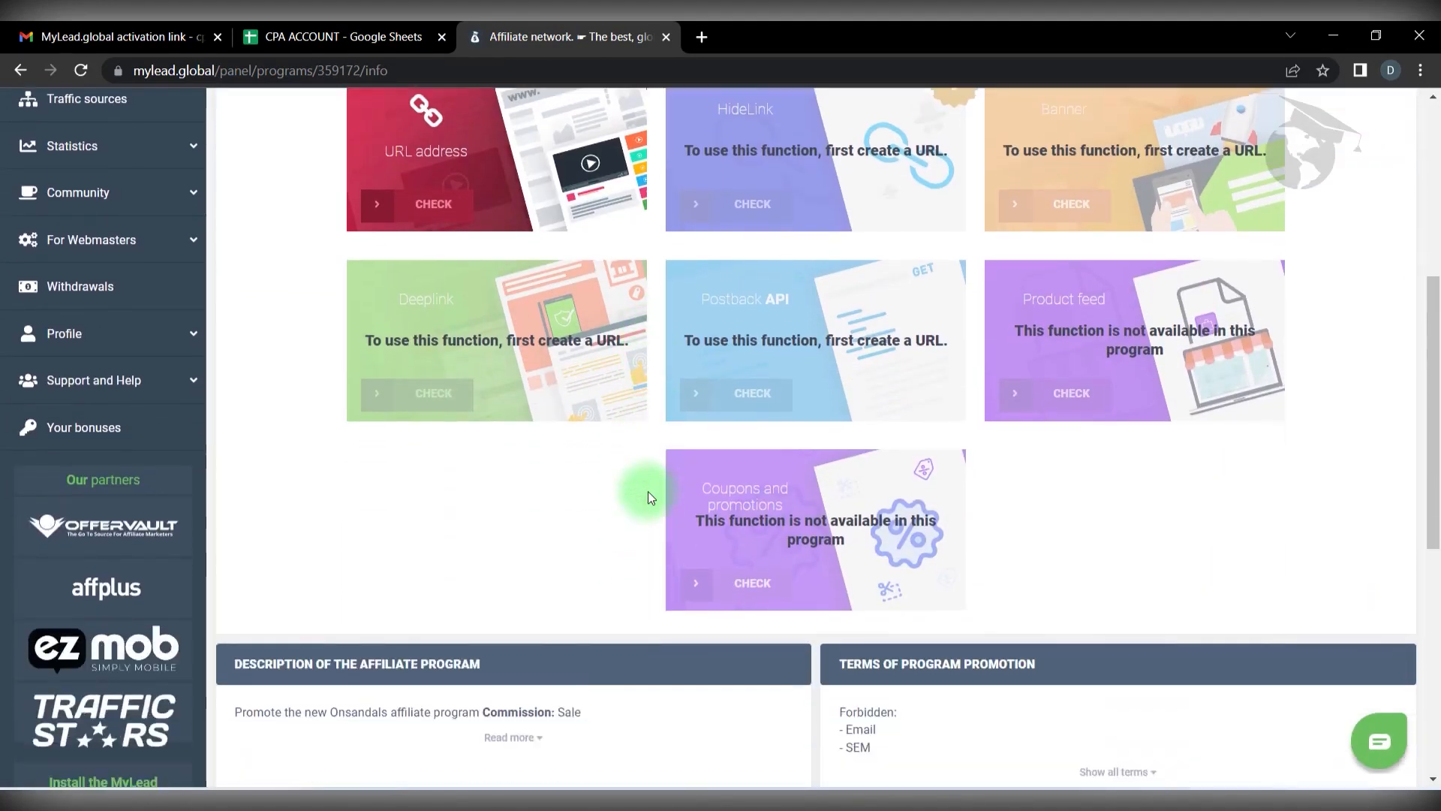
{"action": "scroll", "coordinate": [650, 498], "scroll_direction": "down", "scroll_amount": 1}
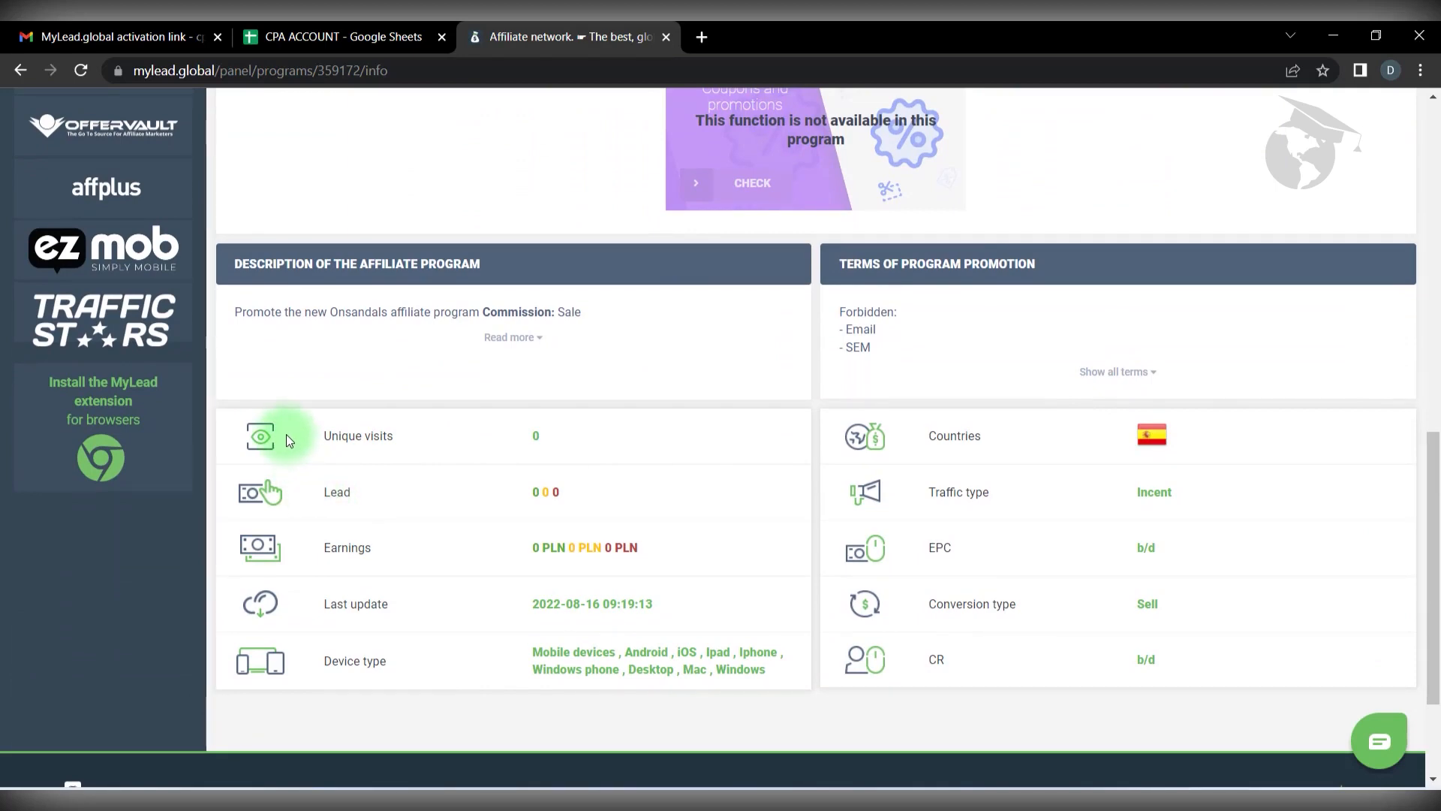
{"action": "scroll", "coordinate": [687, 519], "scroll_direction": "up", "scroll_amount": 7}
{"action": "scroll", "coordinate": [626, 523], "scroll_direction": "up", "scroll_amount": 1}
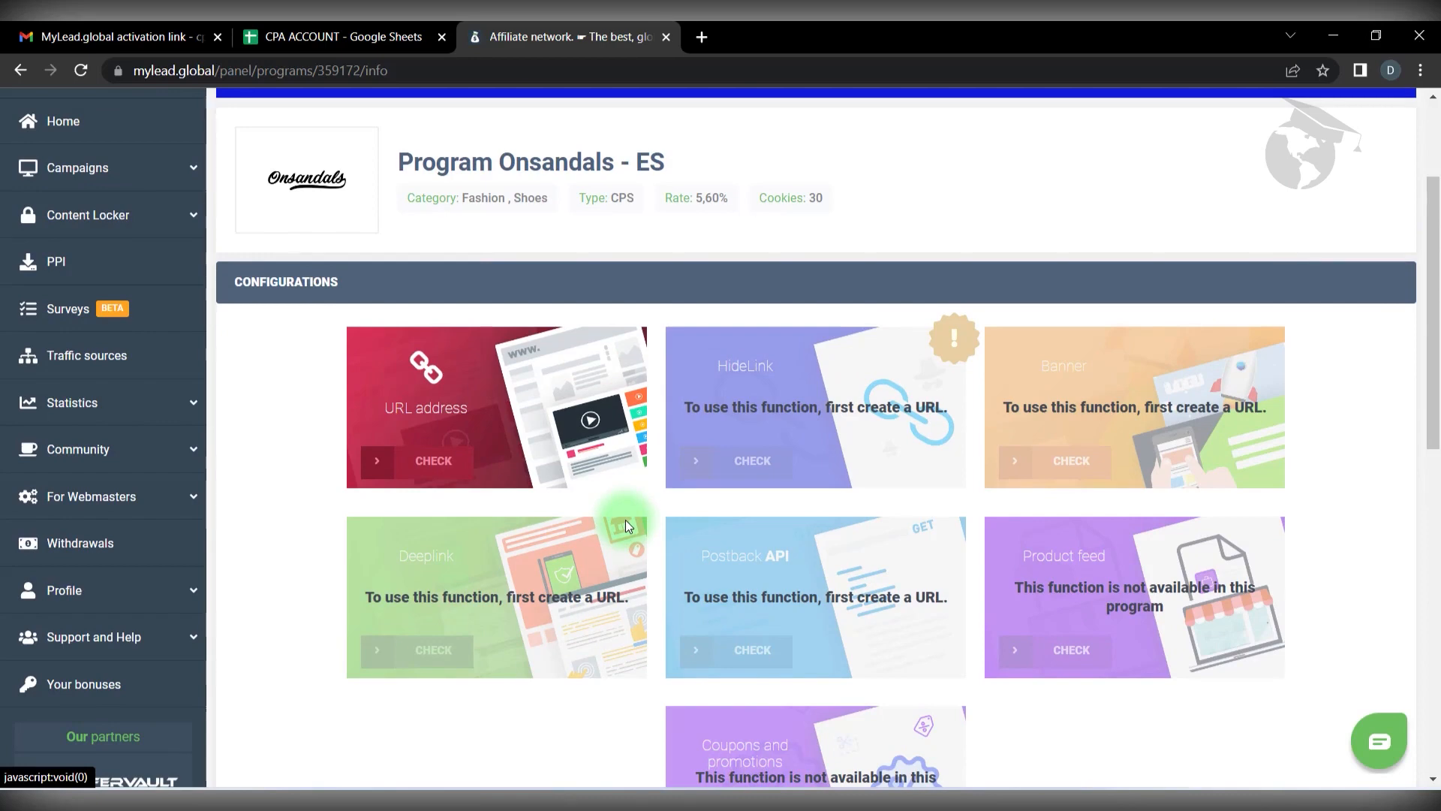
{"action": "scroll", "coordinate": [625, 520], "scroll_direction": "up", "scroll_amount": 1}
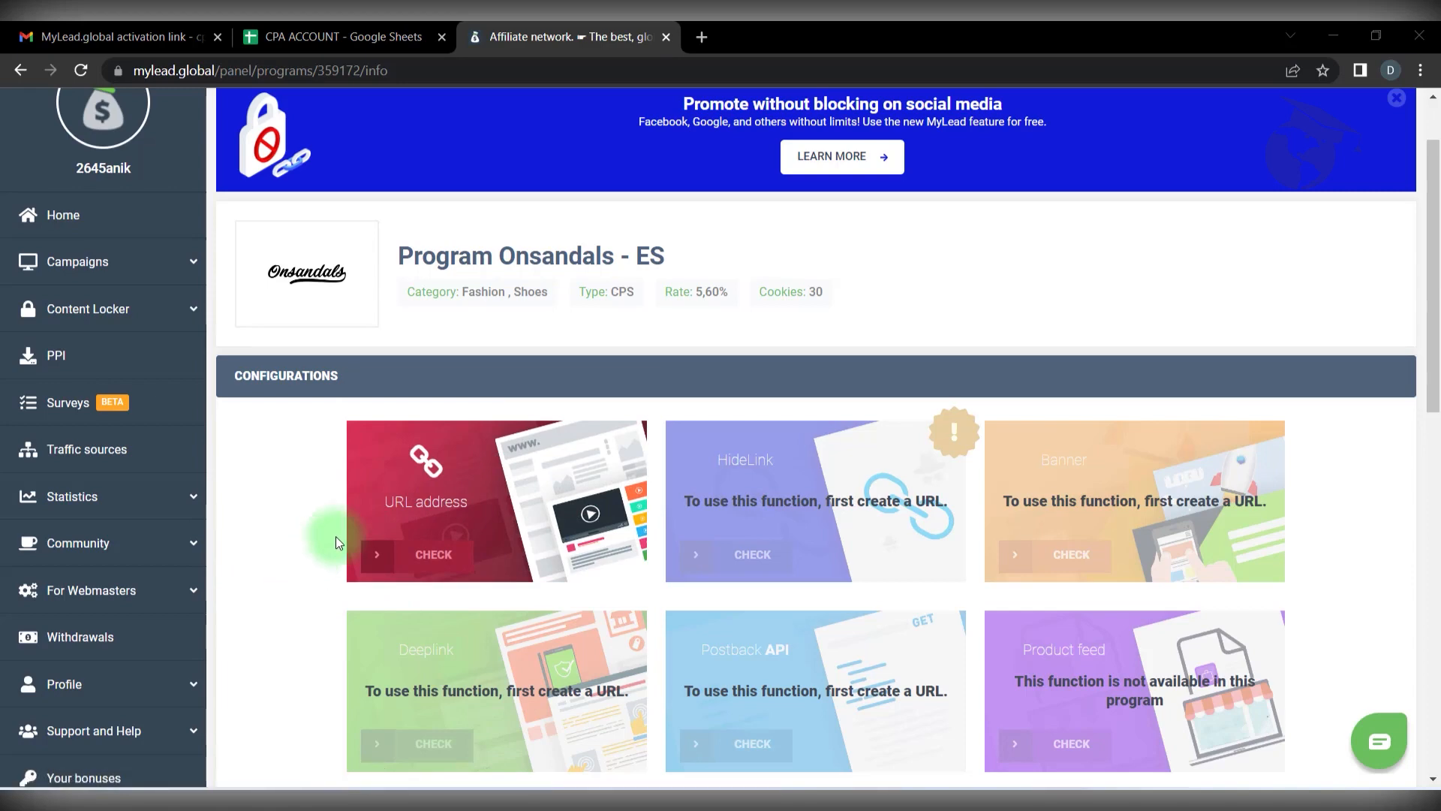
Request the URL address of the Onsandals - ES program and open the form for adding a traffic source.
{"action": "left_click", "coordinate": [492, 527]}
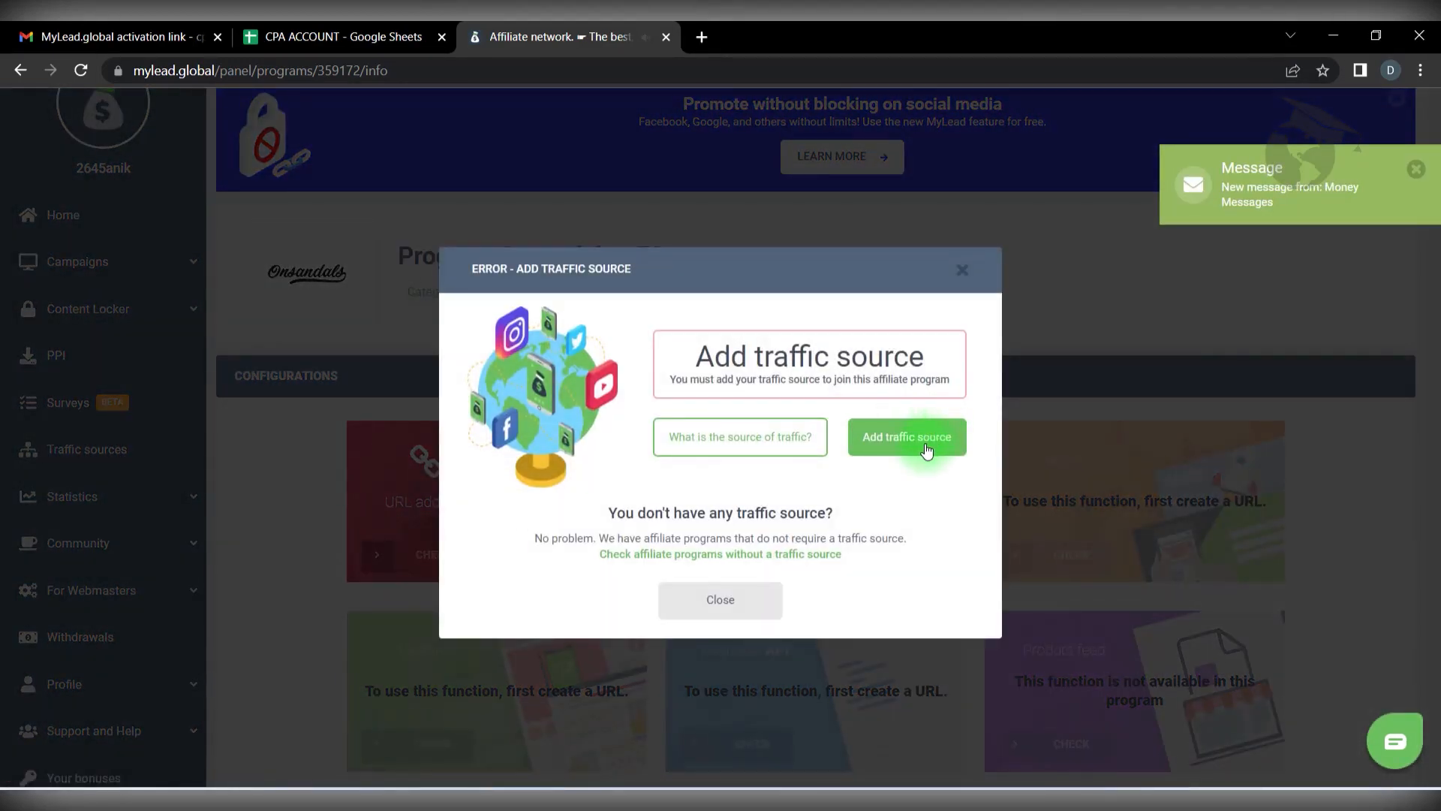
{"action": "left_click", "coordinate": [927, 451]}
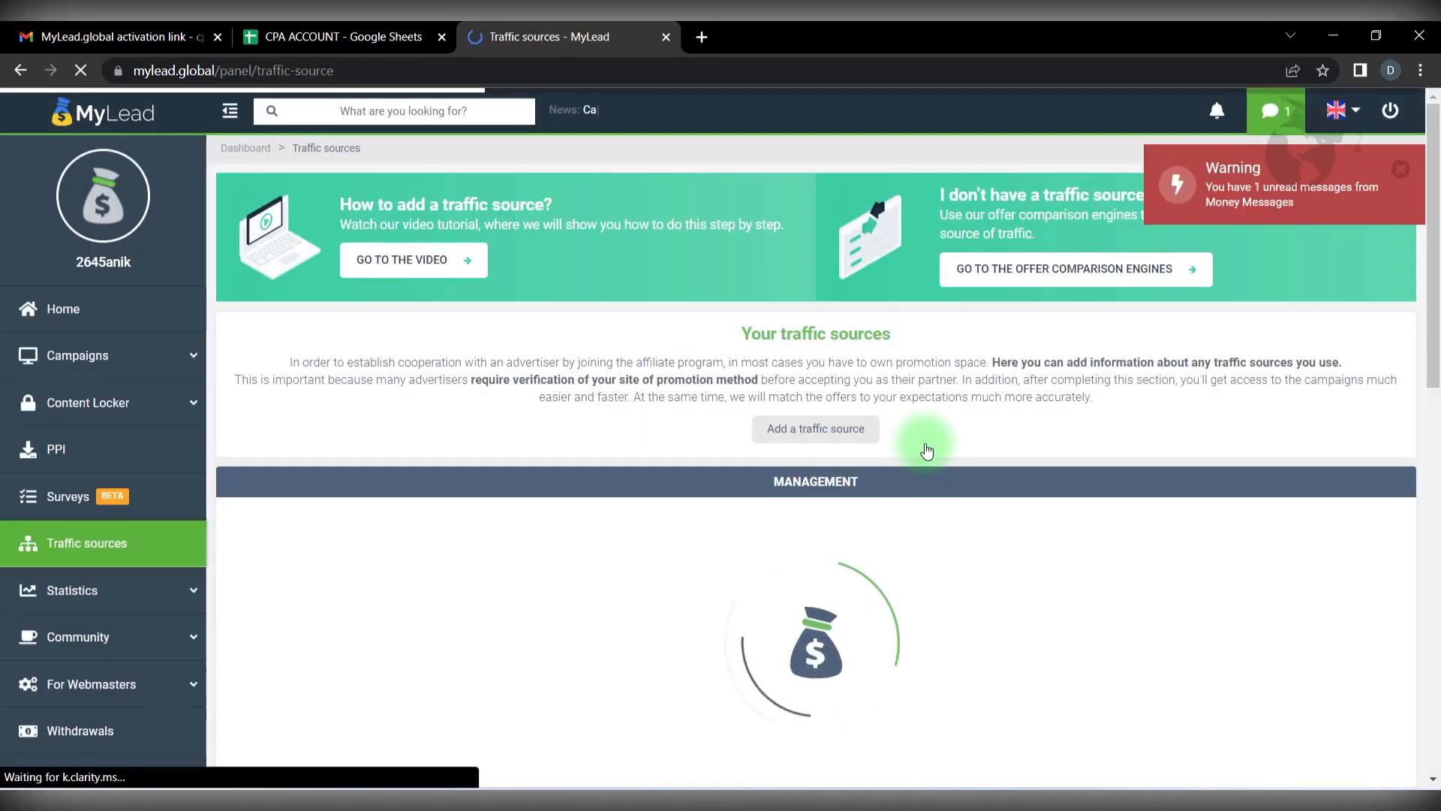
{"action": "scroll", "coordinate": [493, 520], "scroll_direction": "down", "scroll_amount": 4}
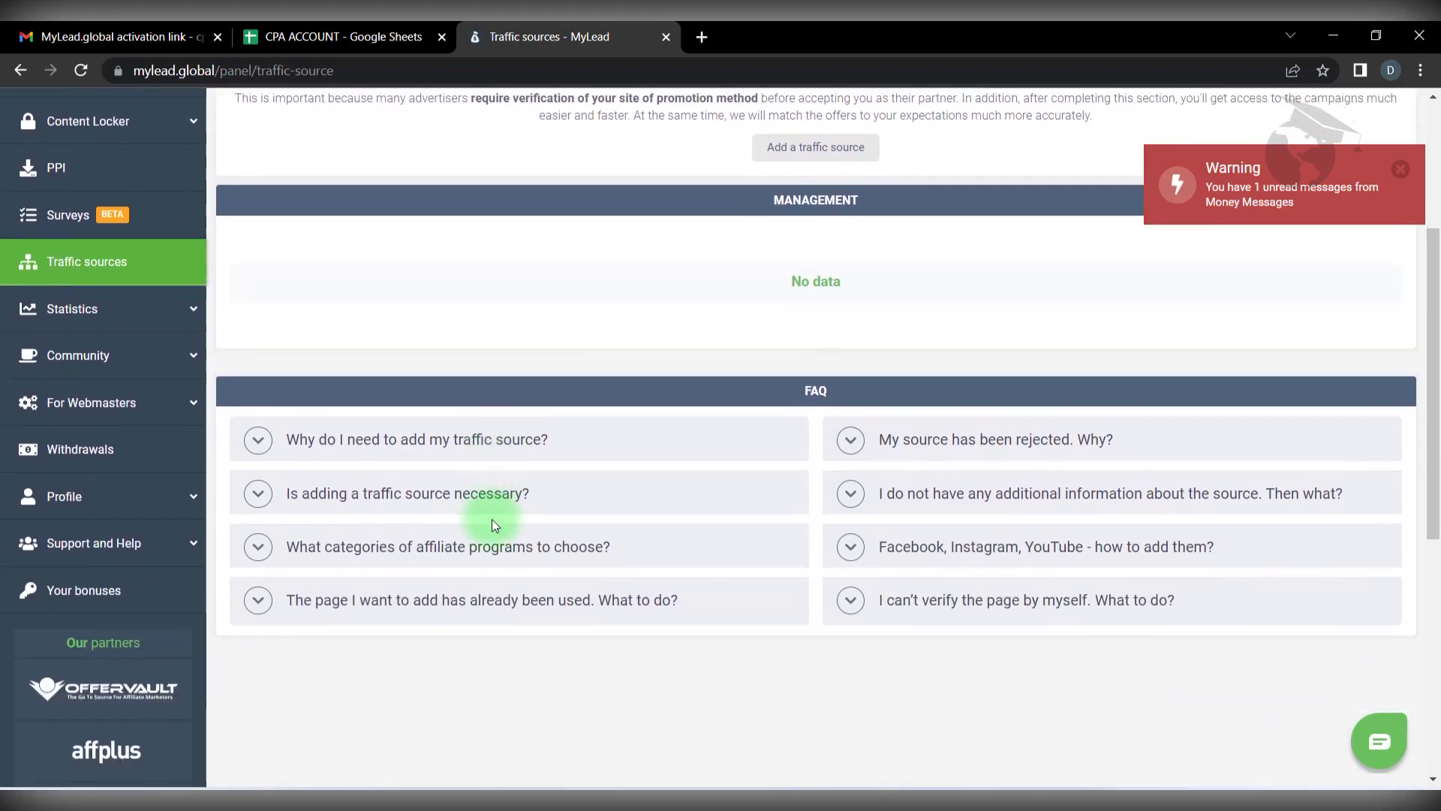
{"action": "scroll", "coordinate": [490, 512], "scroll_direction": "up", "scroll_amount": 3}
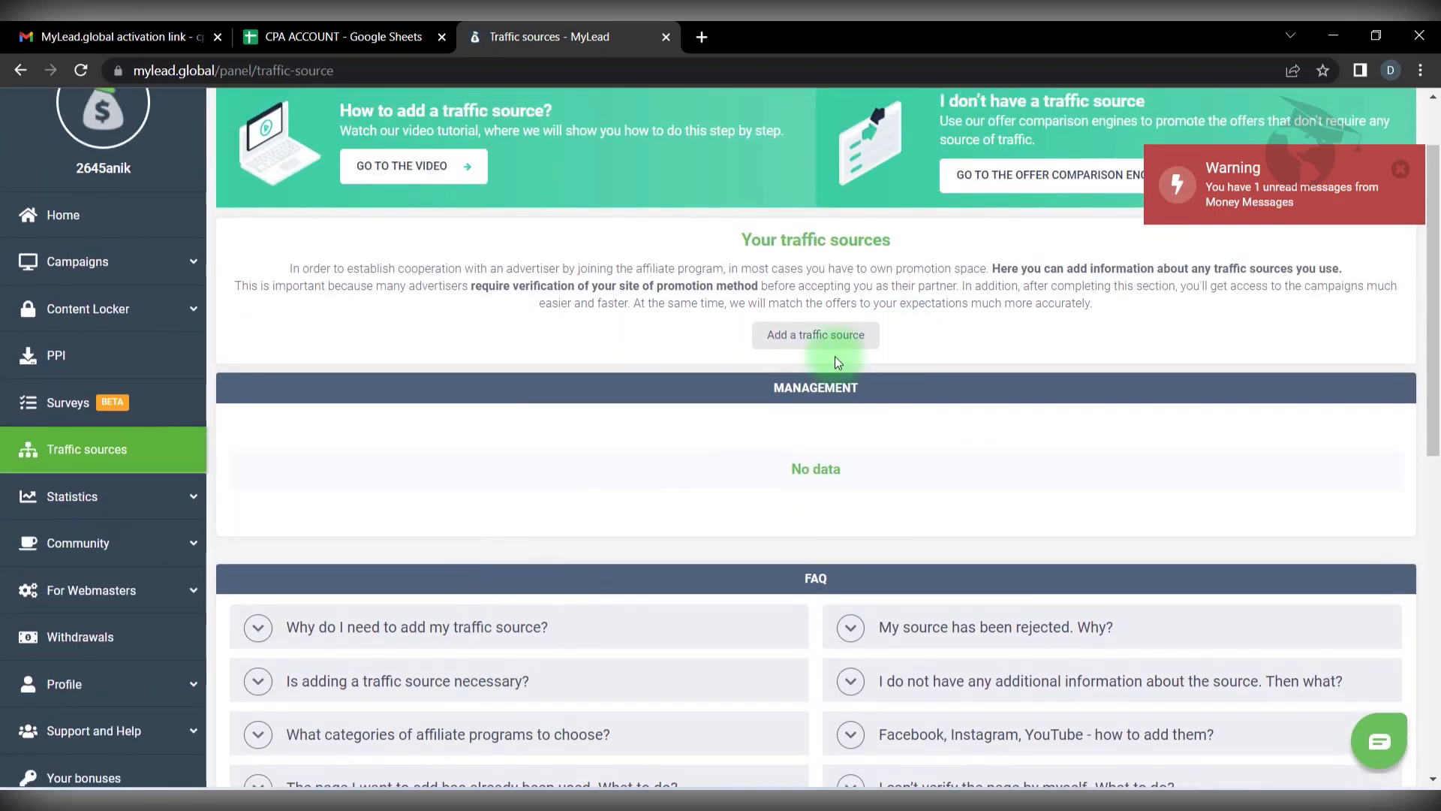
{"action": "left_click", "coordinate": [838, 338]}
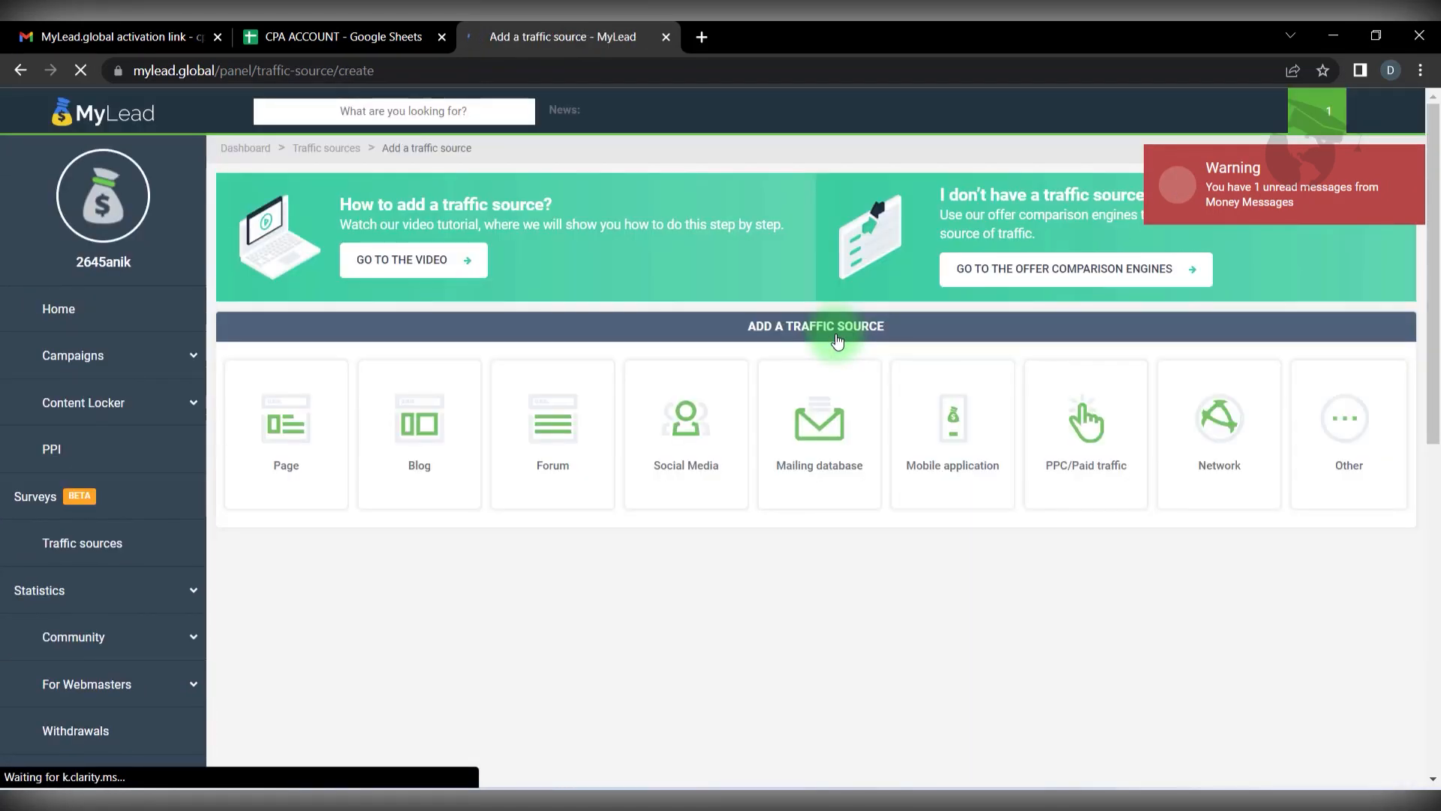
Add a PPC/Paid traffic source with FB ADS as the advertising platform.
{"action": "left_click", "coordinate": [1064, 467]}
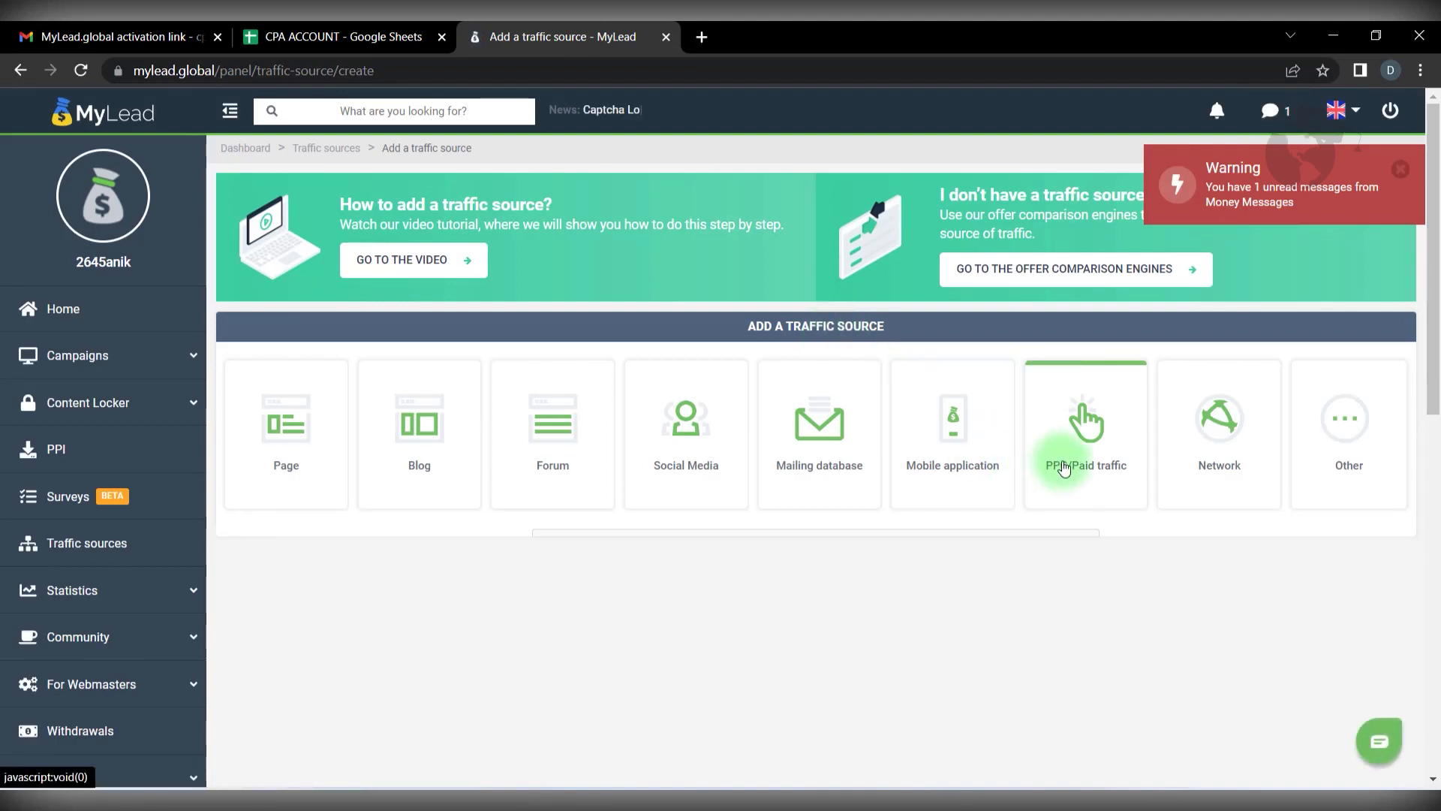
{"action": "left_click", "coordinate": [661, 570]}
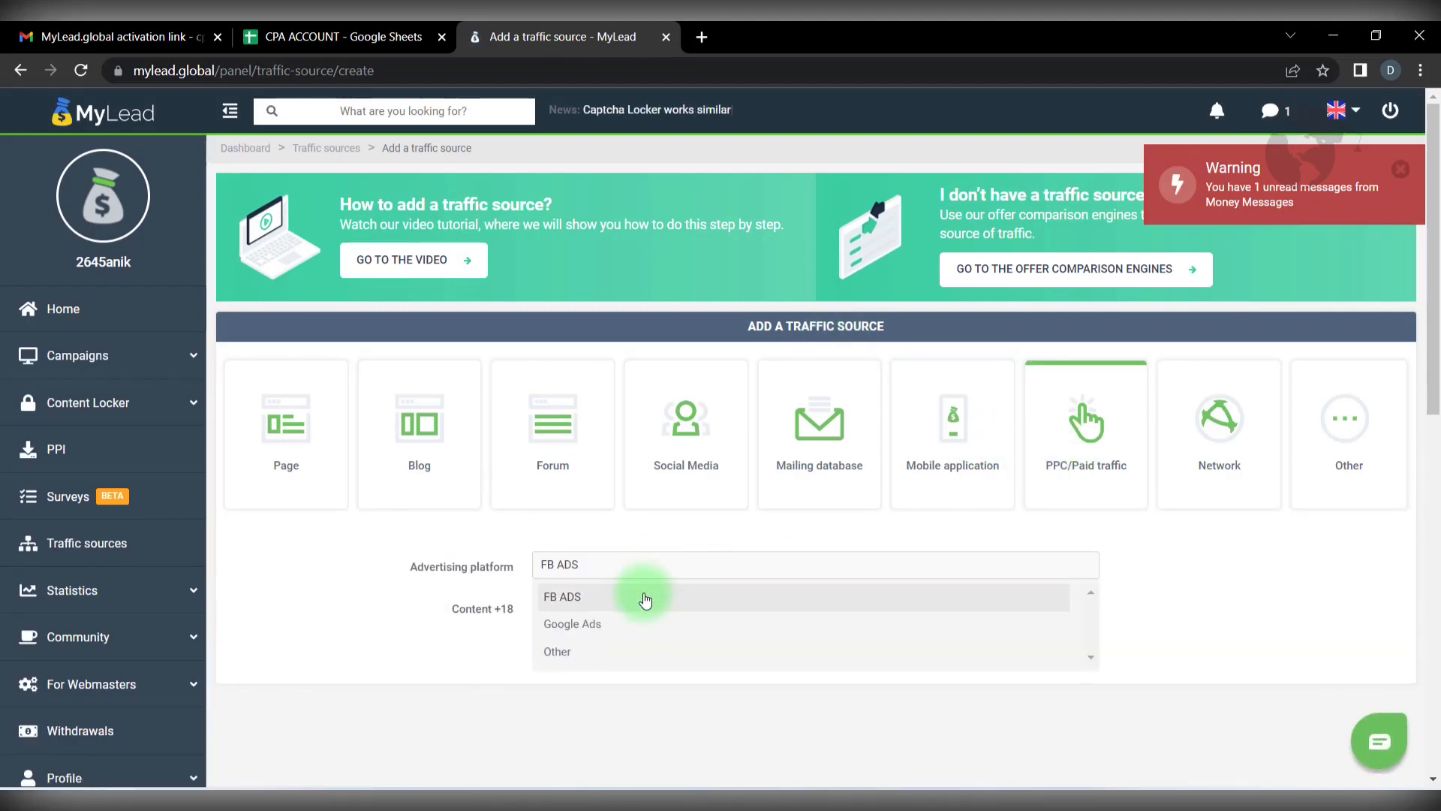
{"action": "left_click", "coordinate": [643, 596]}
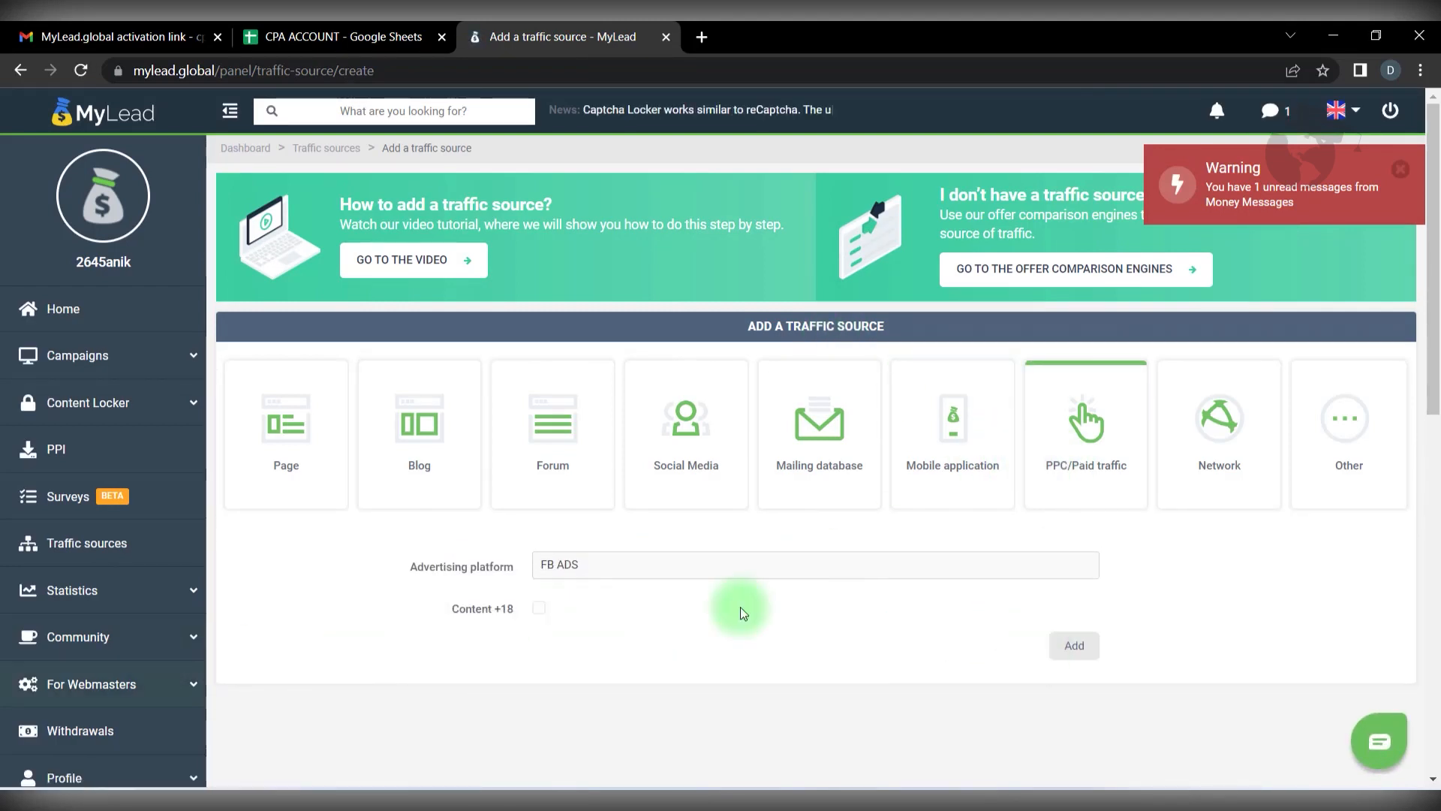
{"action": "left_click", "coordinate": [1066, 645]}
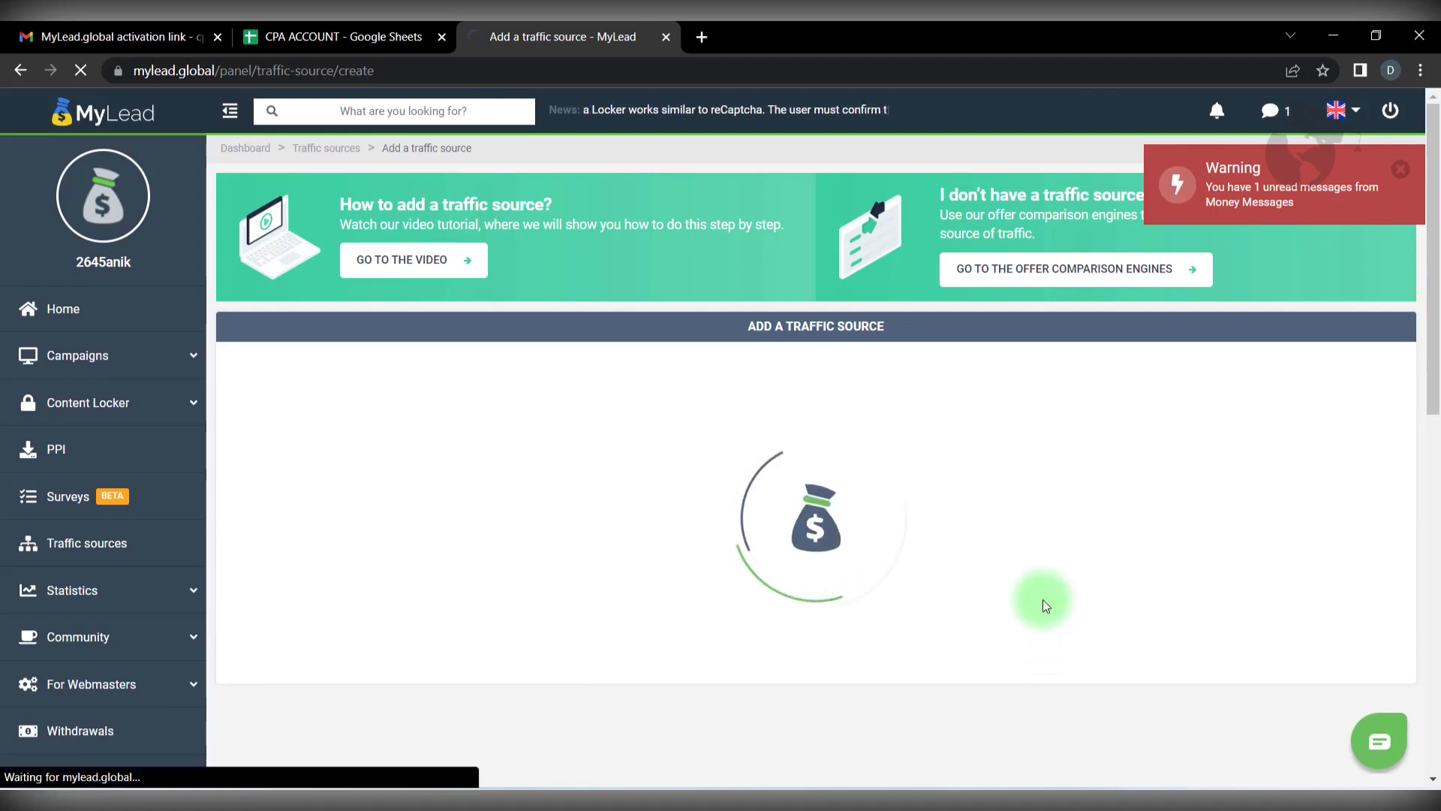
Request the Onsandals - ES URL address again and choose PPC/Paid traffic (FB ADS) as traffic source in the verification form.
{"action": "scroll", "coordinate": [794, 542], "scroll_direction": "down", "scroll_amount": 1}
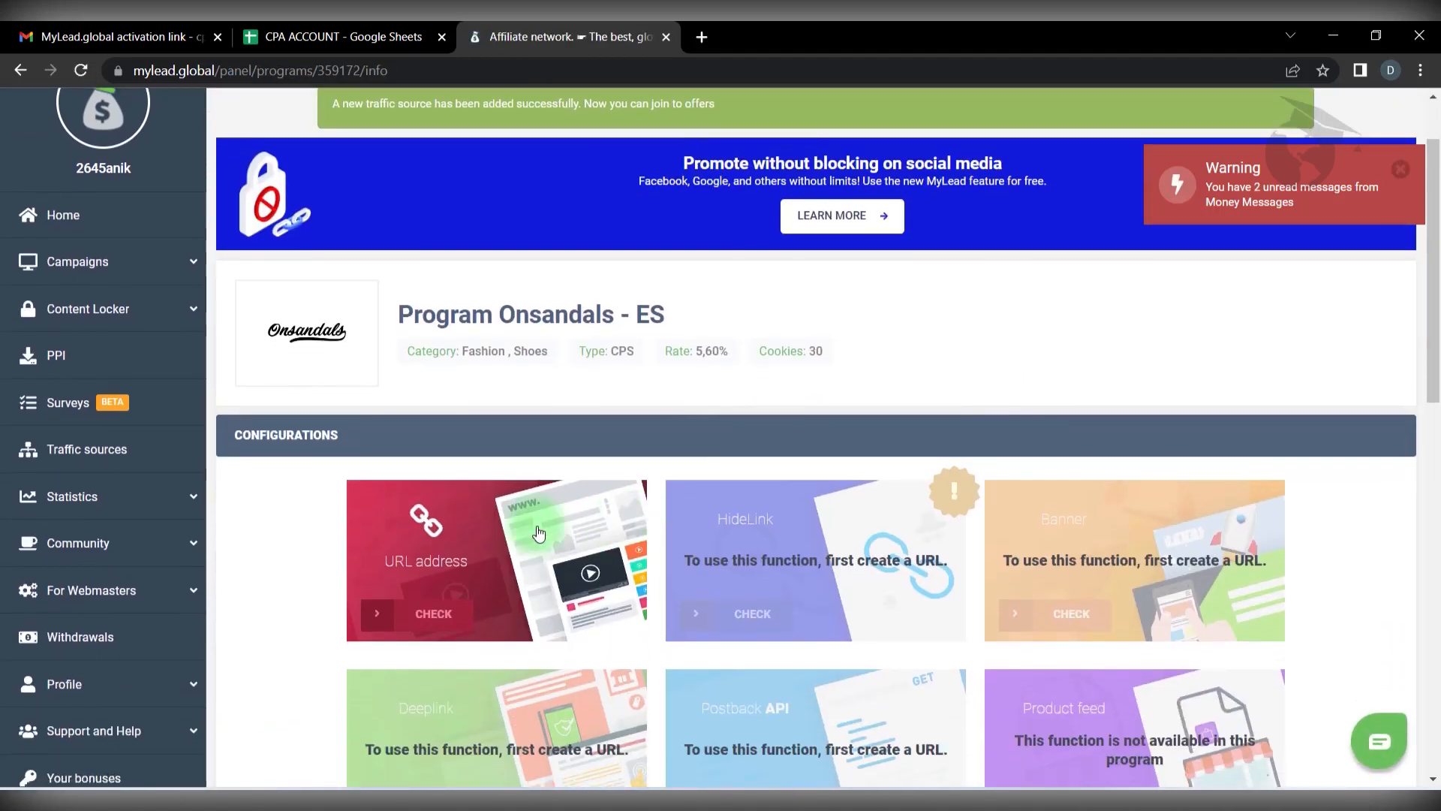
{"action": "left_click", "coordinate": [479, 531]}
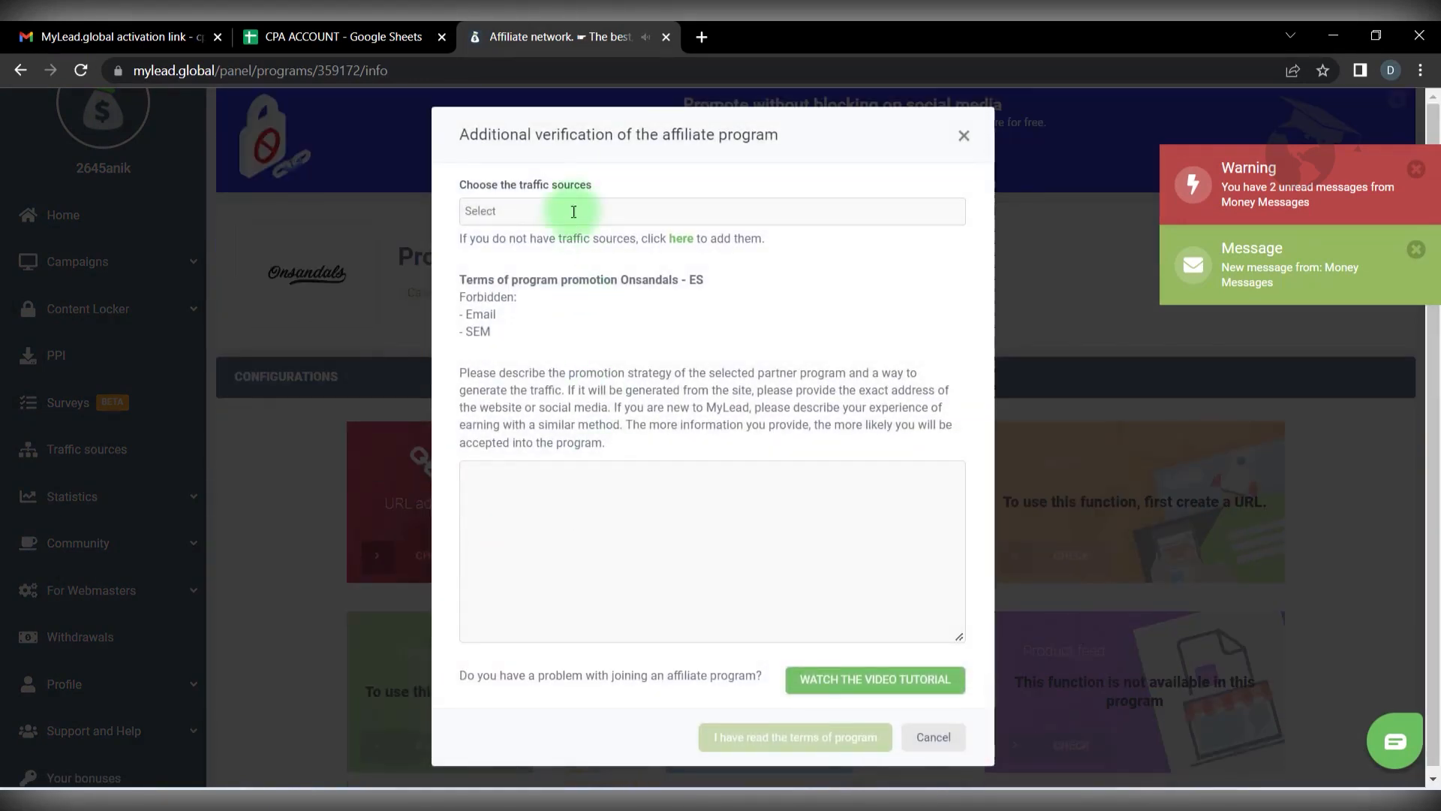
{"action": "left_click", "coordinate": [558, 212]}
{"action": "left_click", "coordinate": [565, 241]}
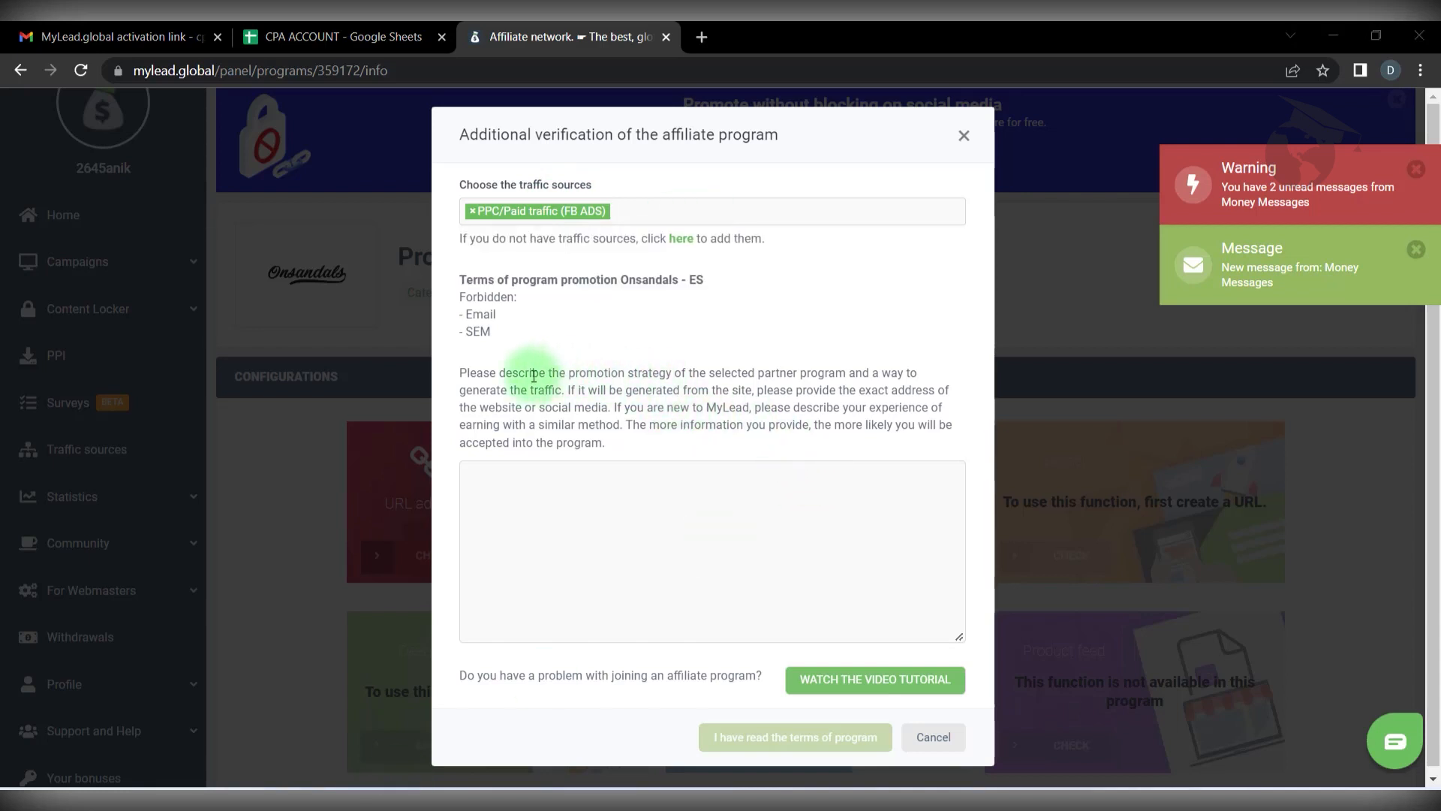
Read the verification form's request to describe the promotion strategy, noting the keyword "promotion".
{"action": "left_click_drag", "start_coordinate": [489, 373], "coordinate": [572, 394]}
{"action": "left_click", "coordinate": [586, 417]}
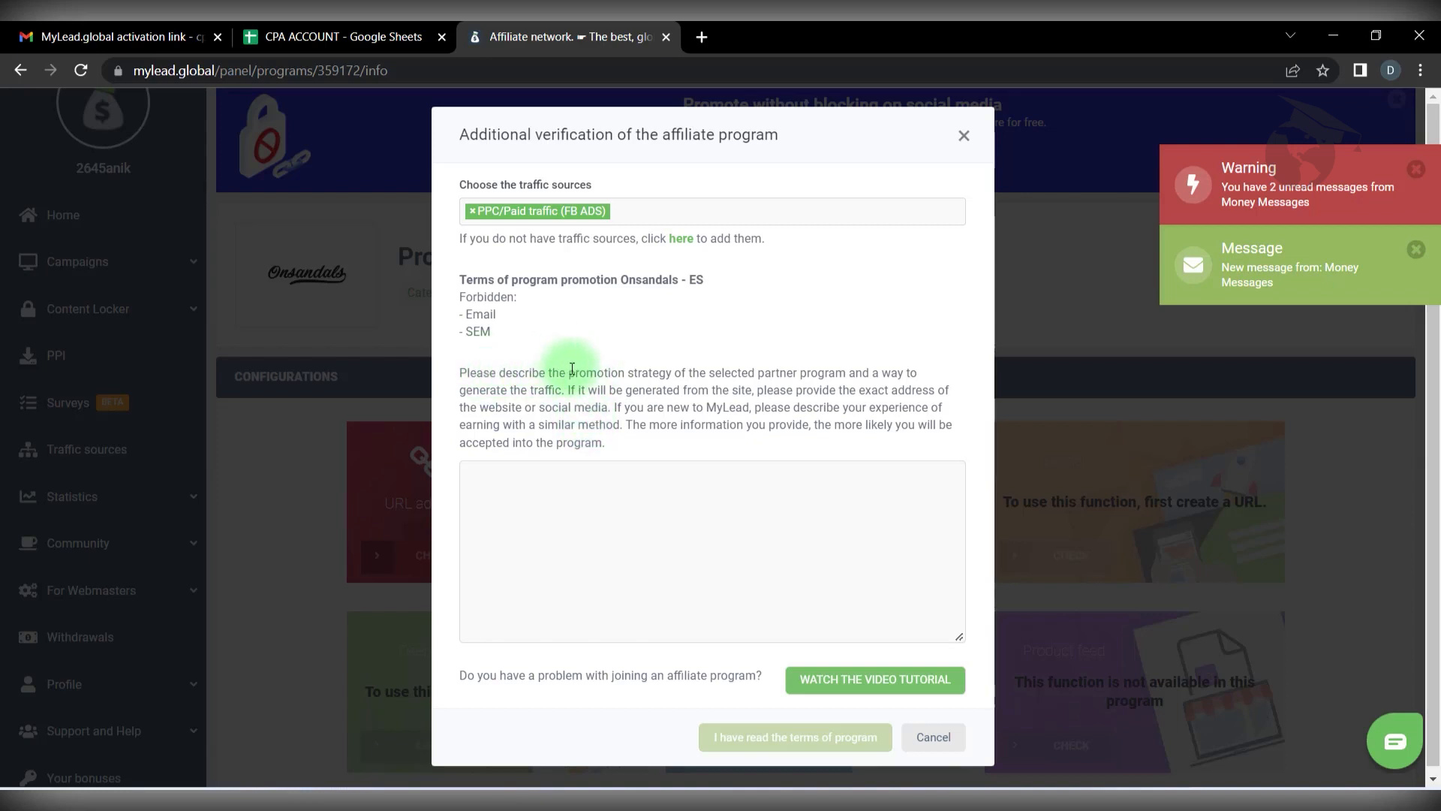
{"action": "left_click_drag", "start_coordinate": [572, 370], "coordinate": [624, 365]}
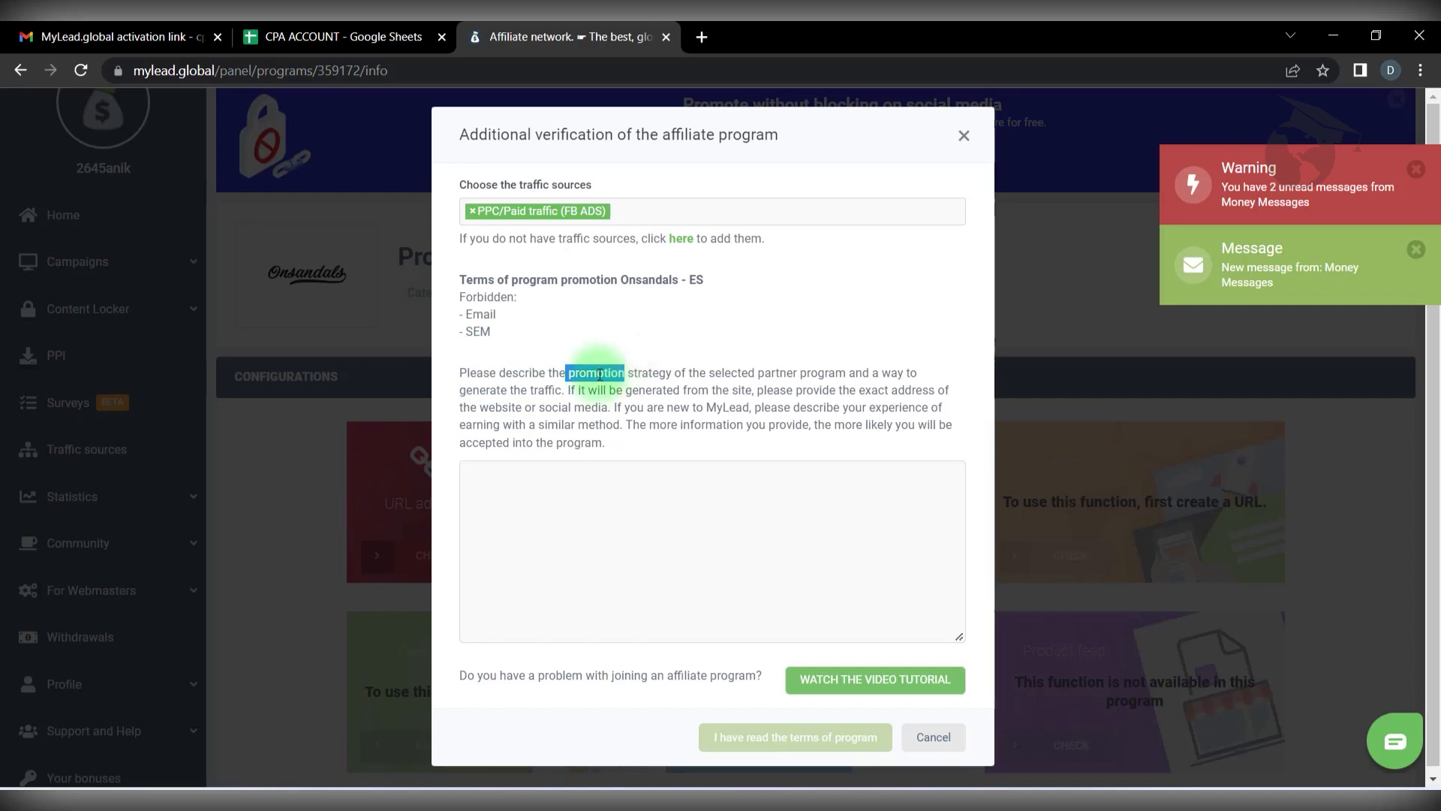
{"action": "left_click", "coordinate": [574, 374]}
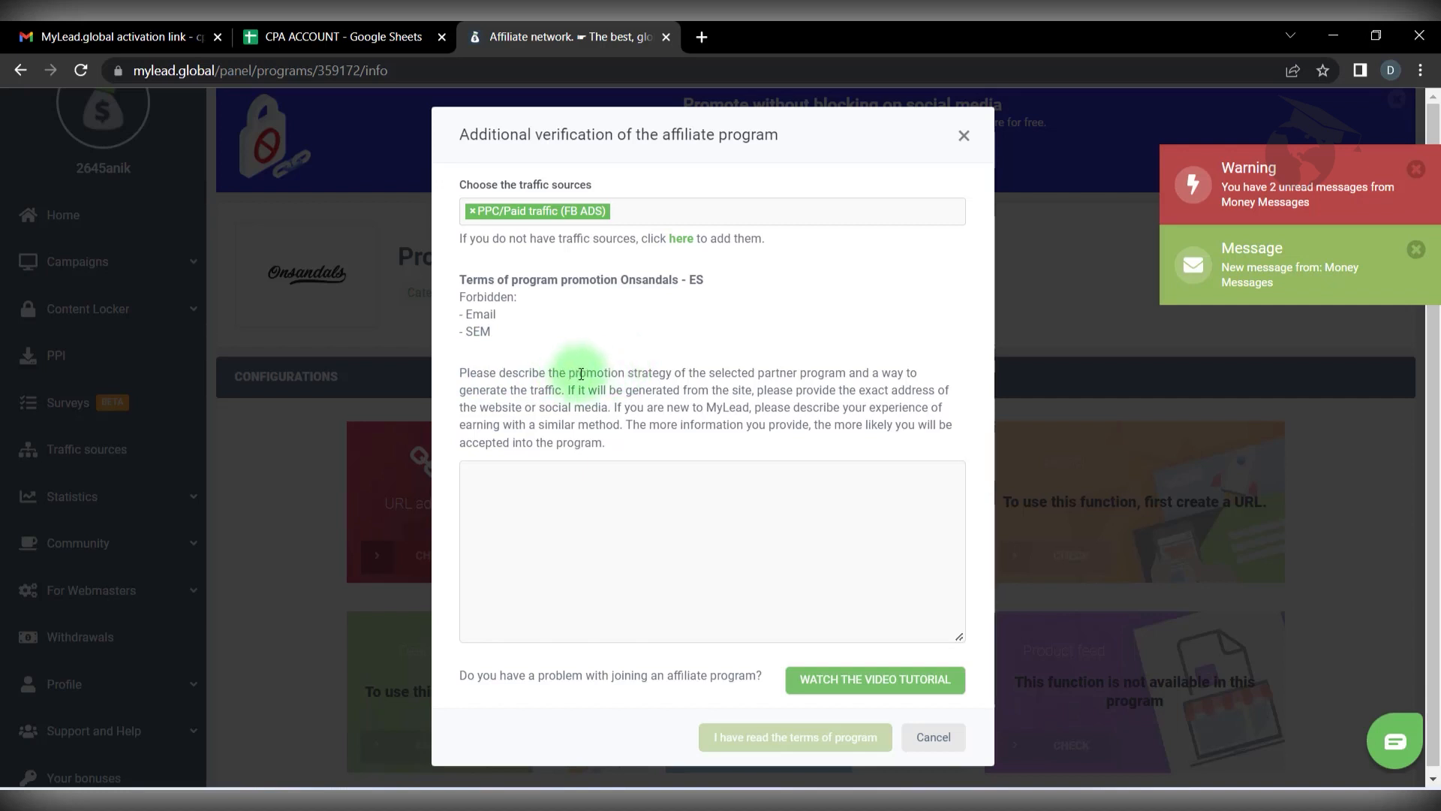
{"action": "left_click_drag", "start_coordinate": [581, 373], "coordinate": [622, 374]}
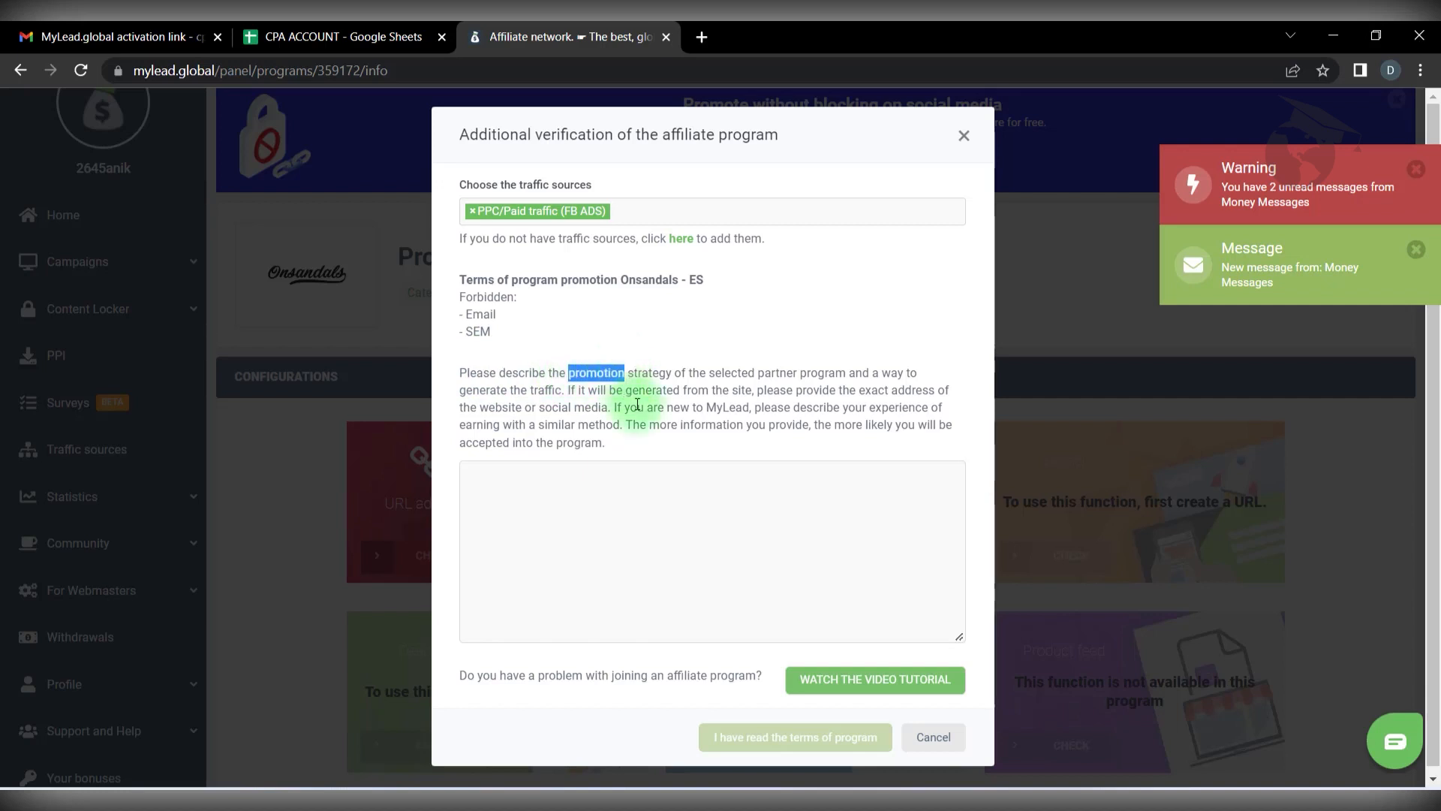
Switch to the SHIKHBO AMI question page, search for "promotion" and expand "Please tell us about your promotional methods".
{"action": "left_click", "coordinate": [768, 797]}
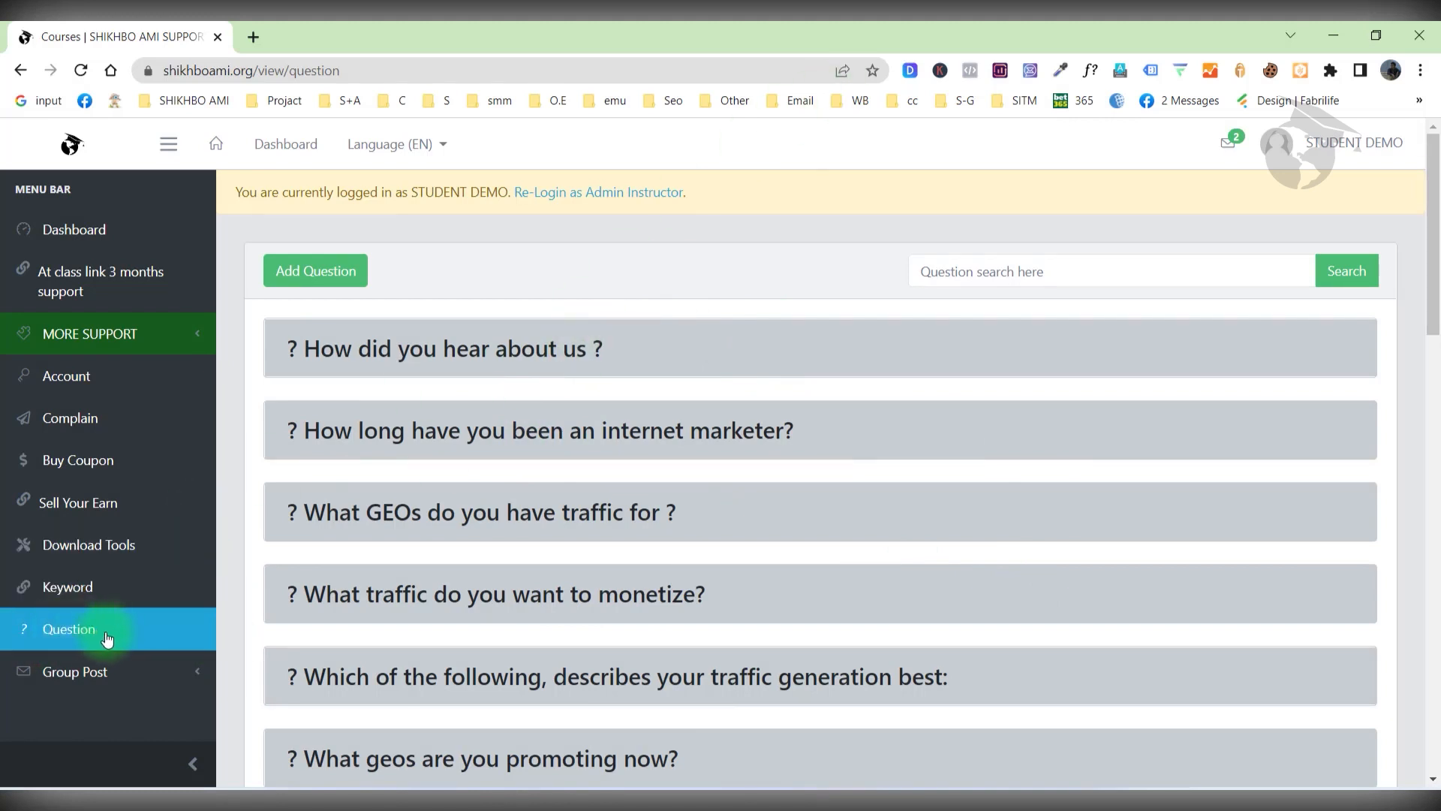
{"action": "left_click", "coordinate": [1077, 264]}
{"action": "type", "text": "promotion"}
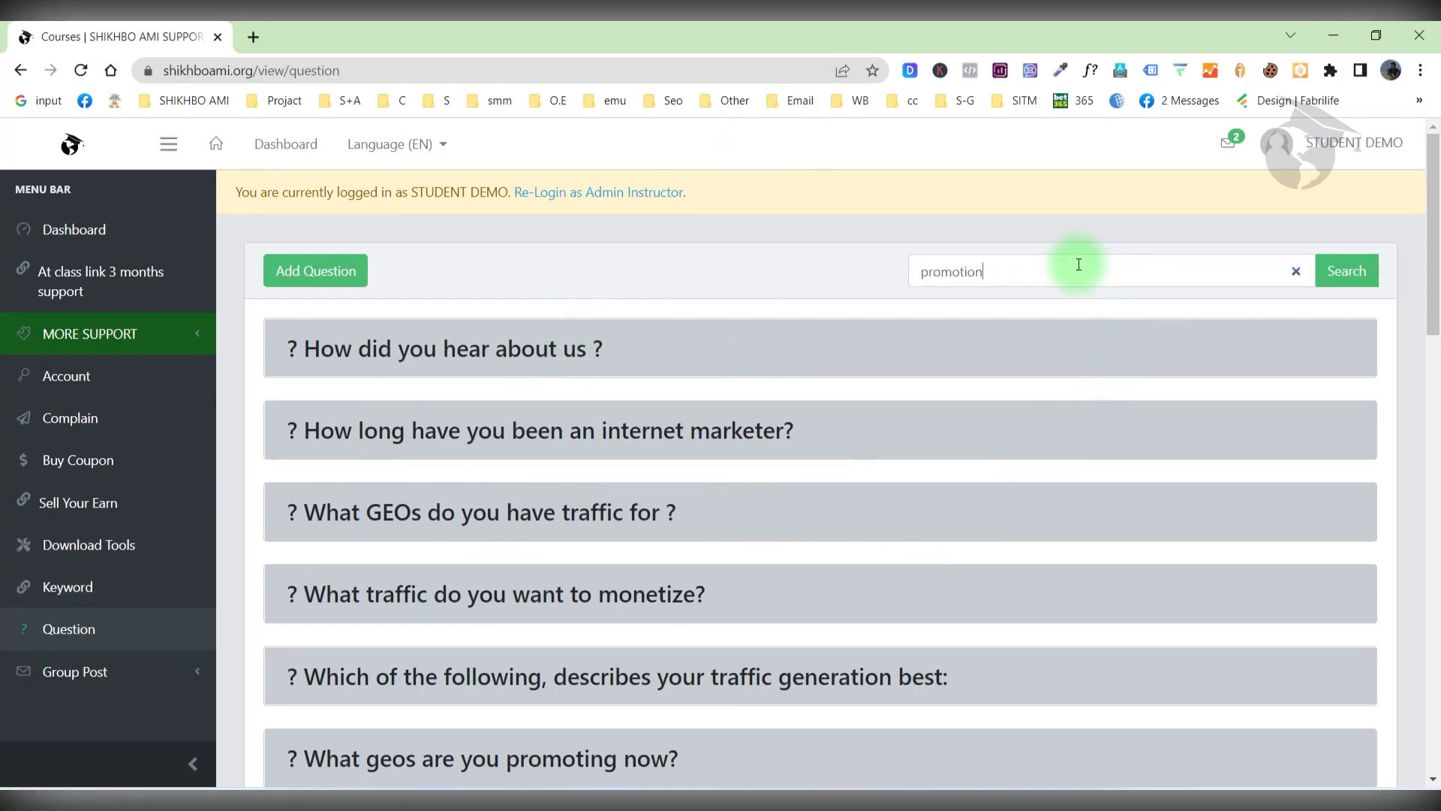
{"action": "left_click", "coordinate": [1378, 280]}
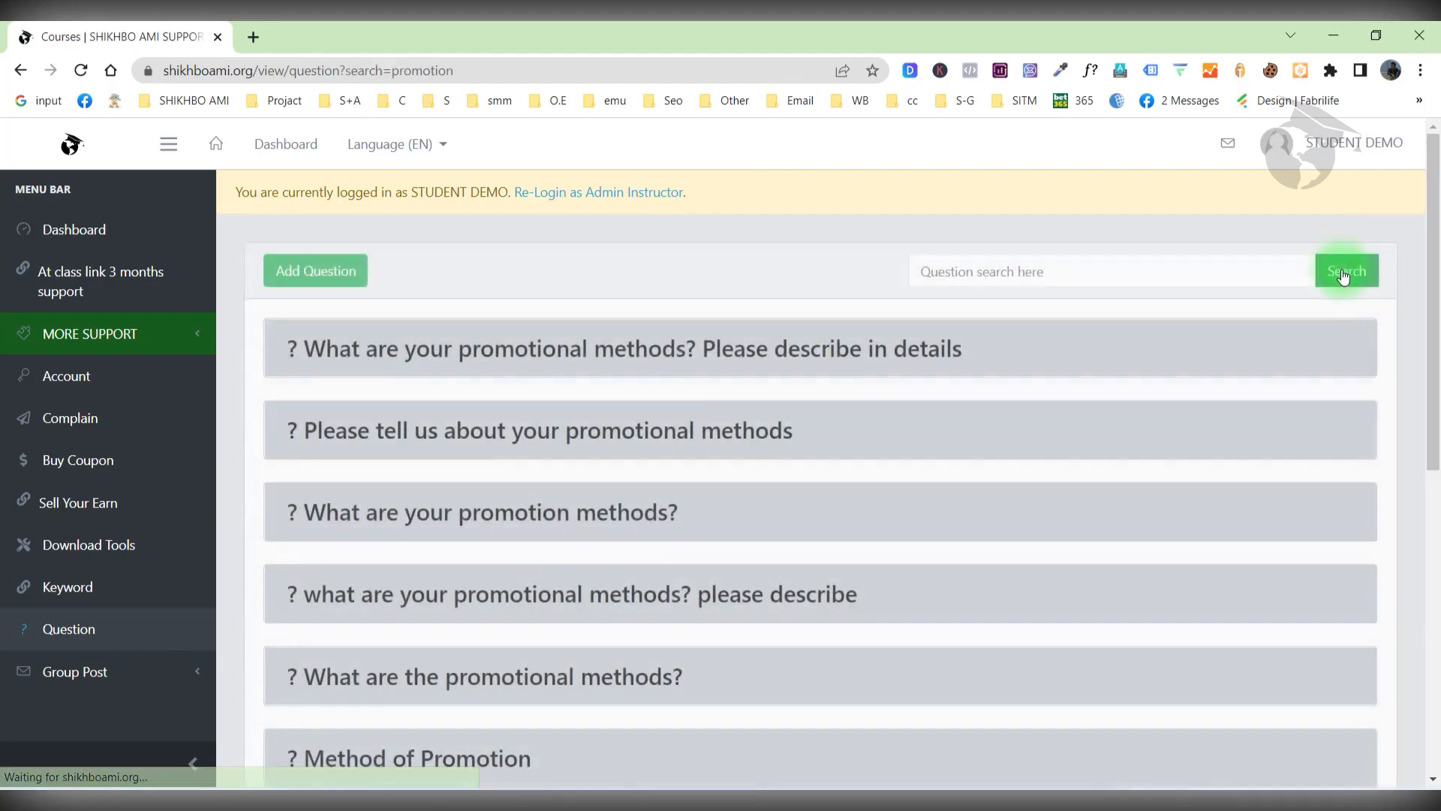
{"action": "scroll", "coordinate": [523, 419], "scroll_direction": "down", "scroll_amount": 1}
{"action": "left_click", "coordinate": [556, 335]}
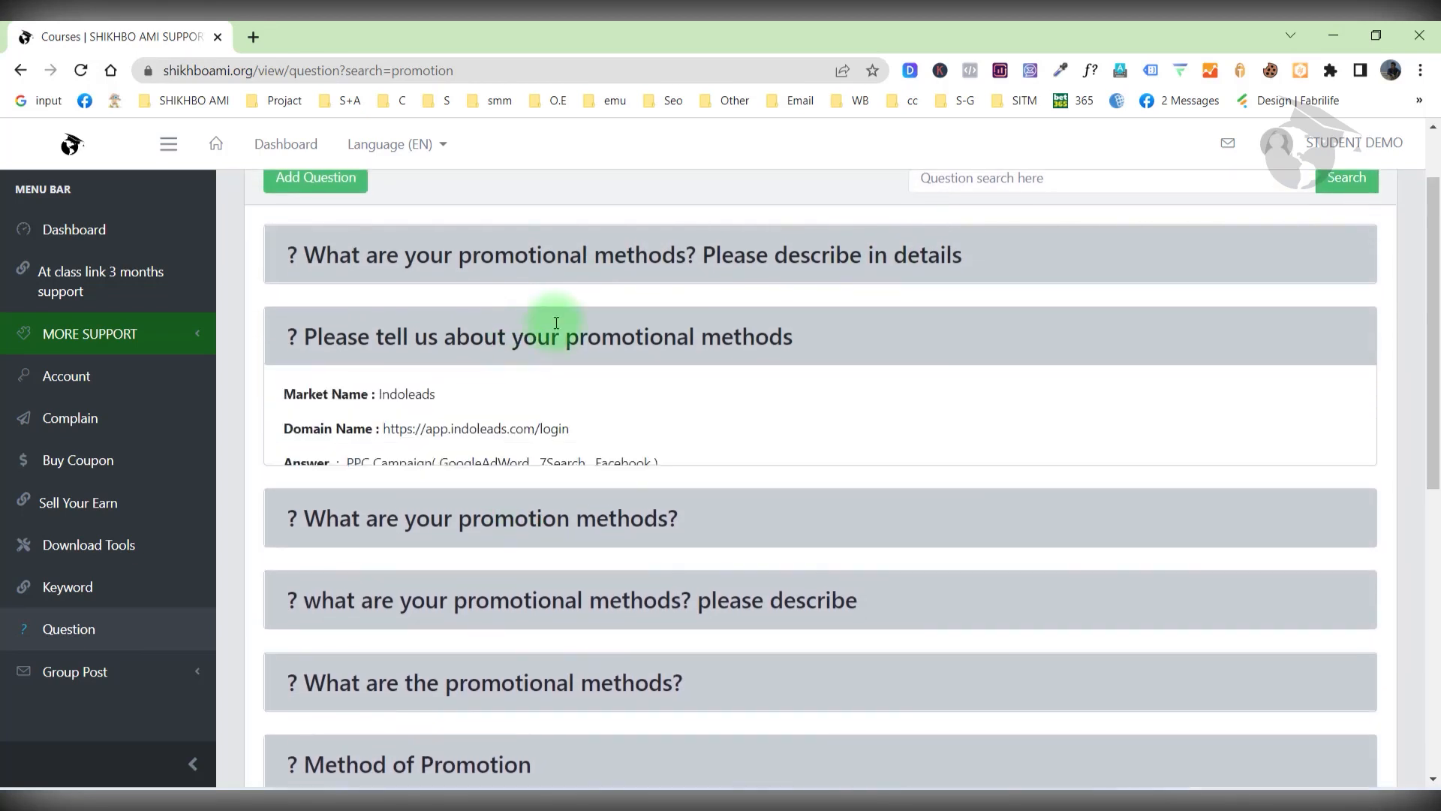
Expand the AdShaped question "What are your promotional methods? Please describe in details" and copy its full answer text.
{"action": "left_click", "coordinate": [556, 324]}
{"action": "left_click", "coordinate": [568, 240]}
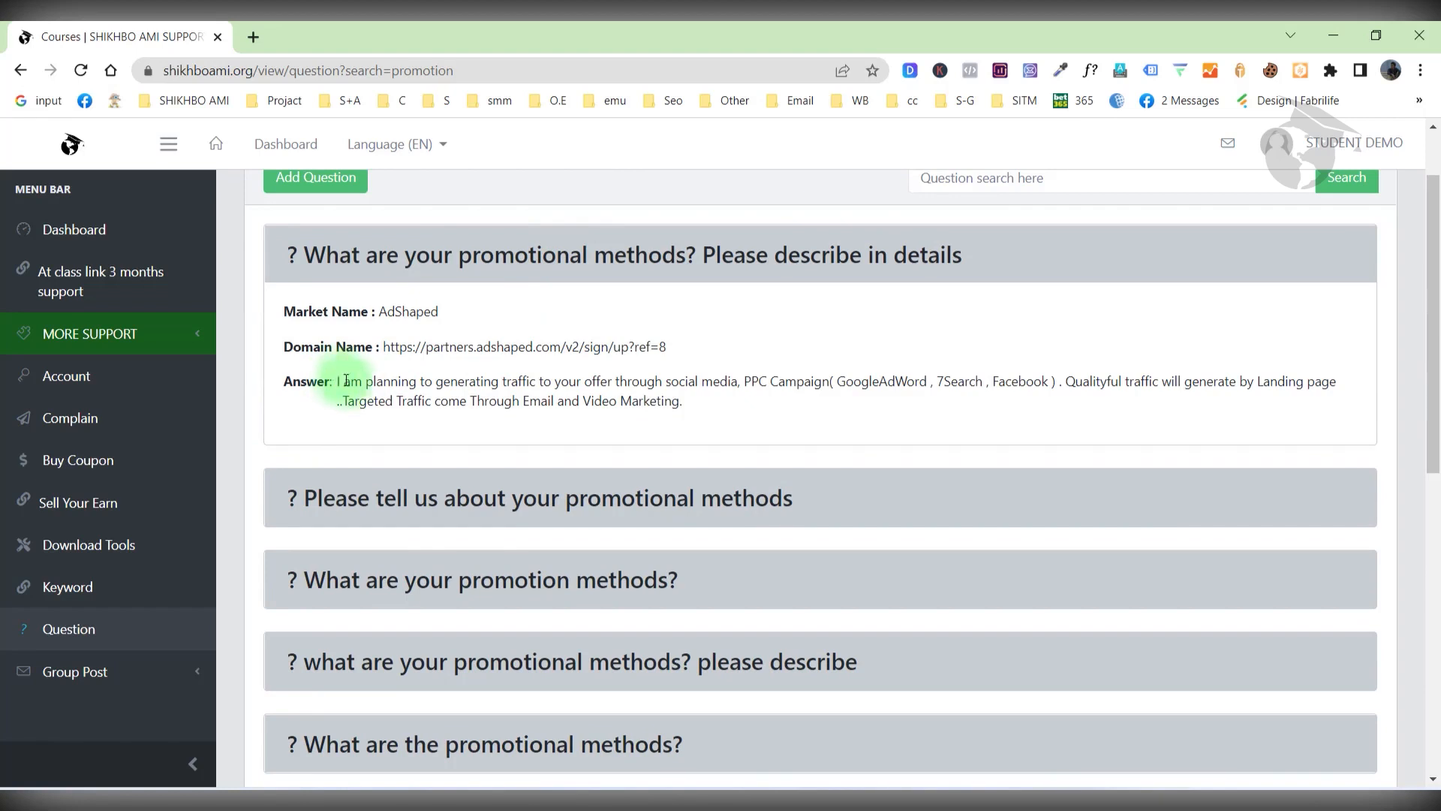
{"action": "left_click_drag", "start_coordinate": [338, 381], "coordinate": [708, 415]}
{"action": "key", "text": "ctrl+c"}
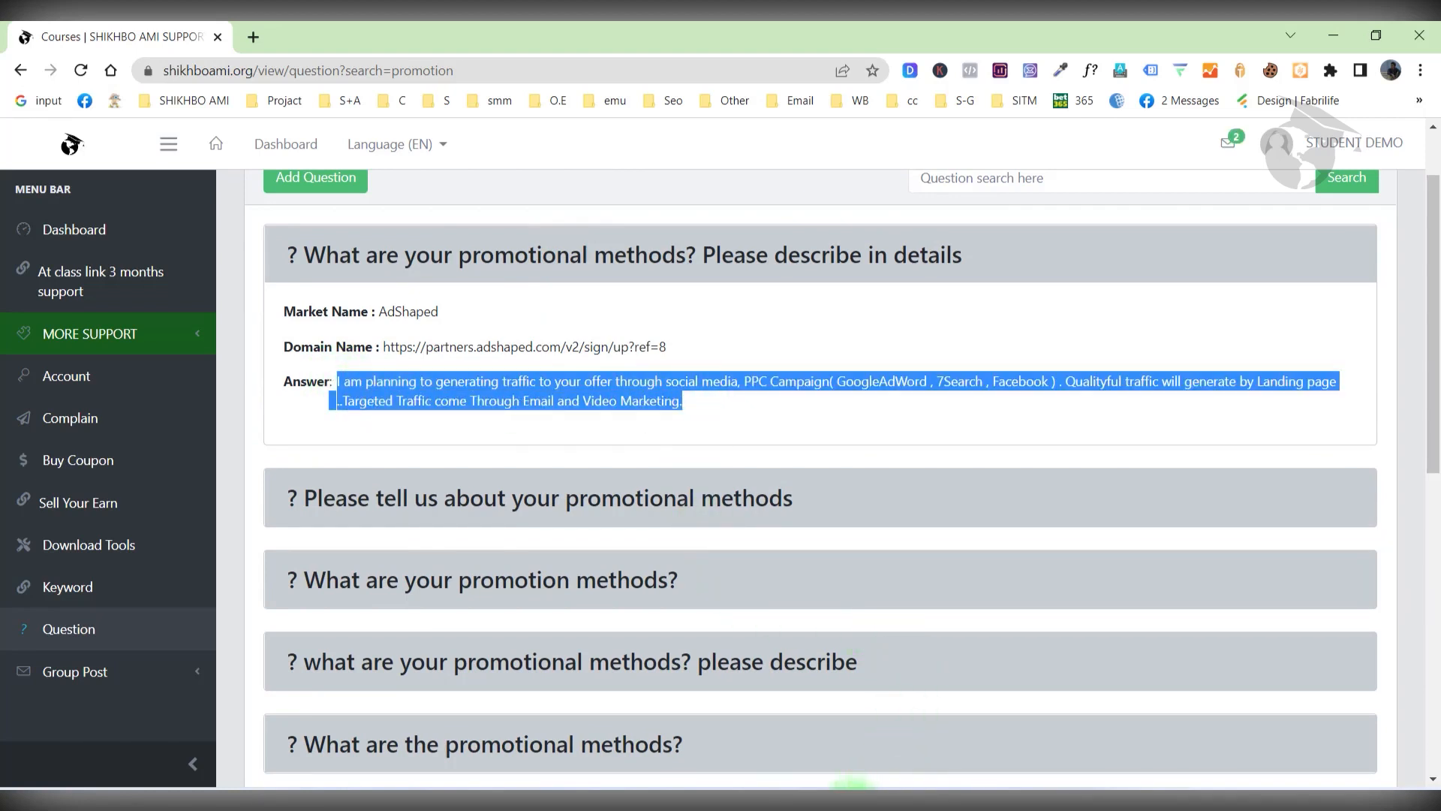
Return to MyLead, paste the copied answer as the Onsandals - ES promotion strategy and submit the verification form.
{"action": "left_click", "coordinate": [705, 578]}
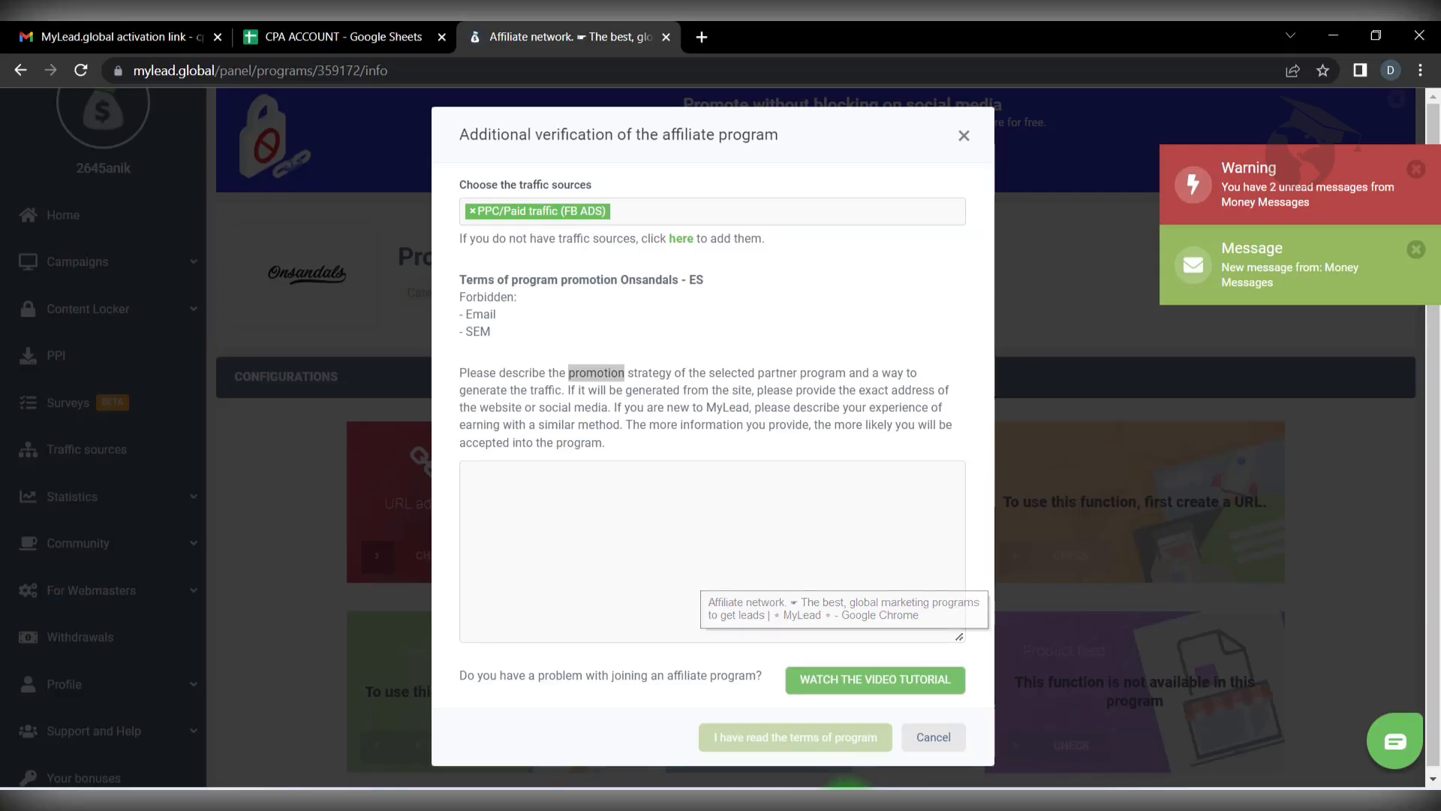
{"action": "left_click", "coordinate": [669, 563]}
{"action": "key", "text": "ctrl+v"}
{"action": "left_click", "coordinate": [746, 719]}
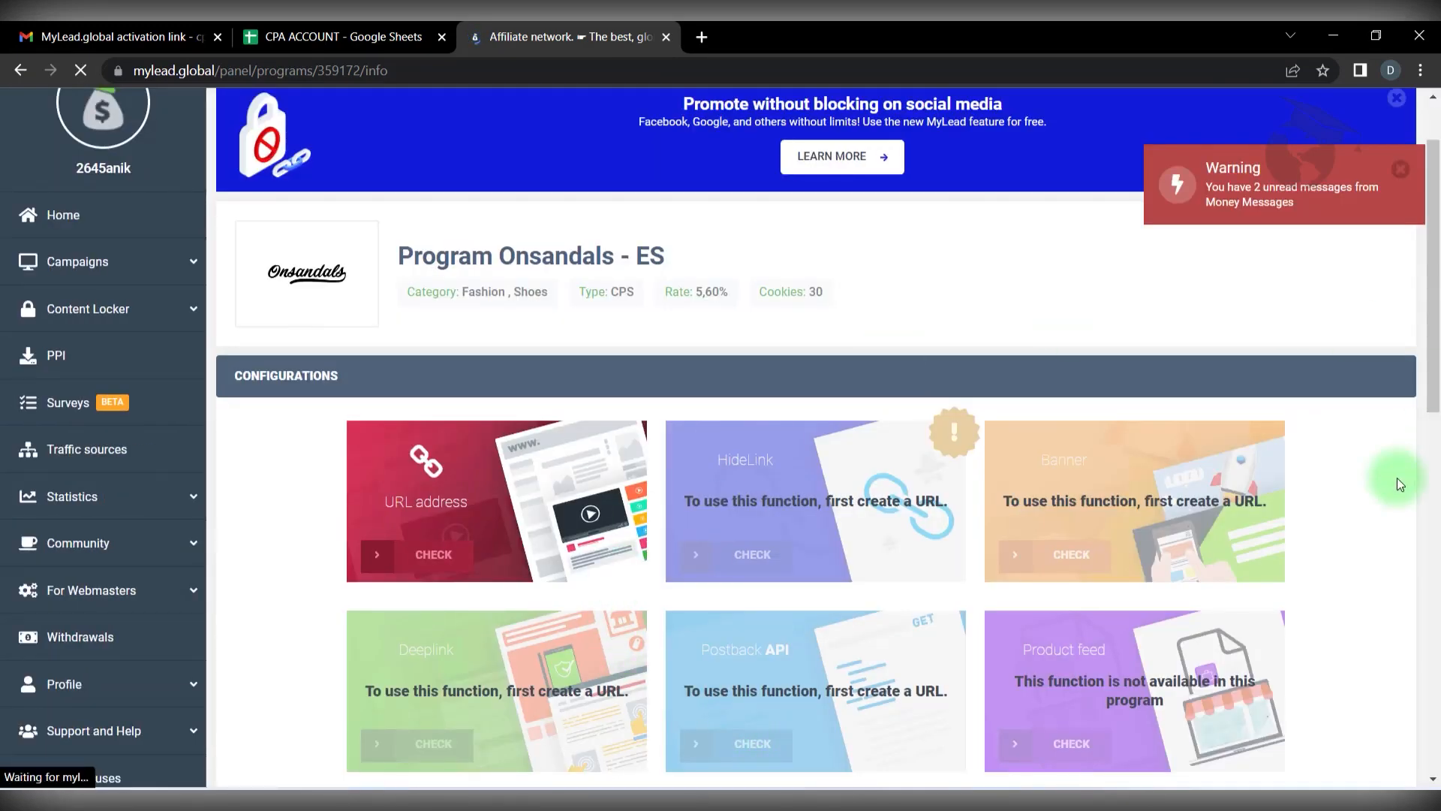
Check the application status of the Onsandals - ES program through its URL address configuration and close the status message.
{"action": "left_click", "coordinate": [490, 507]}
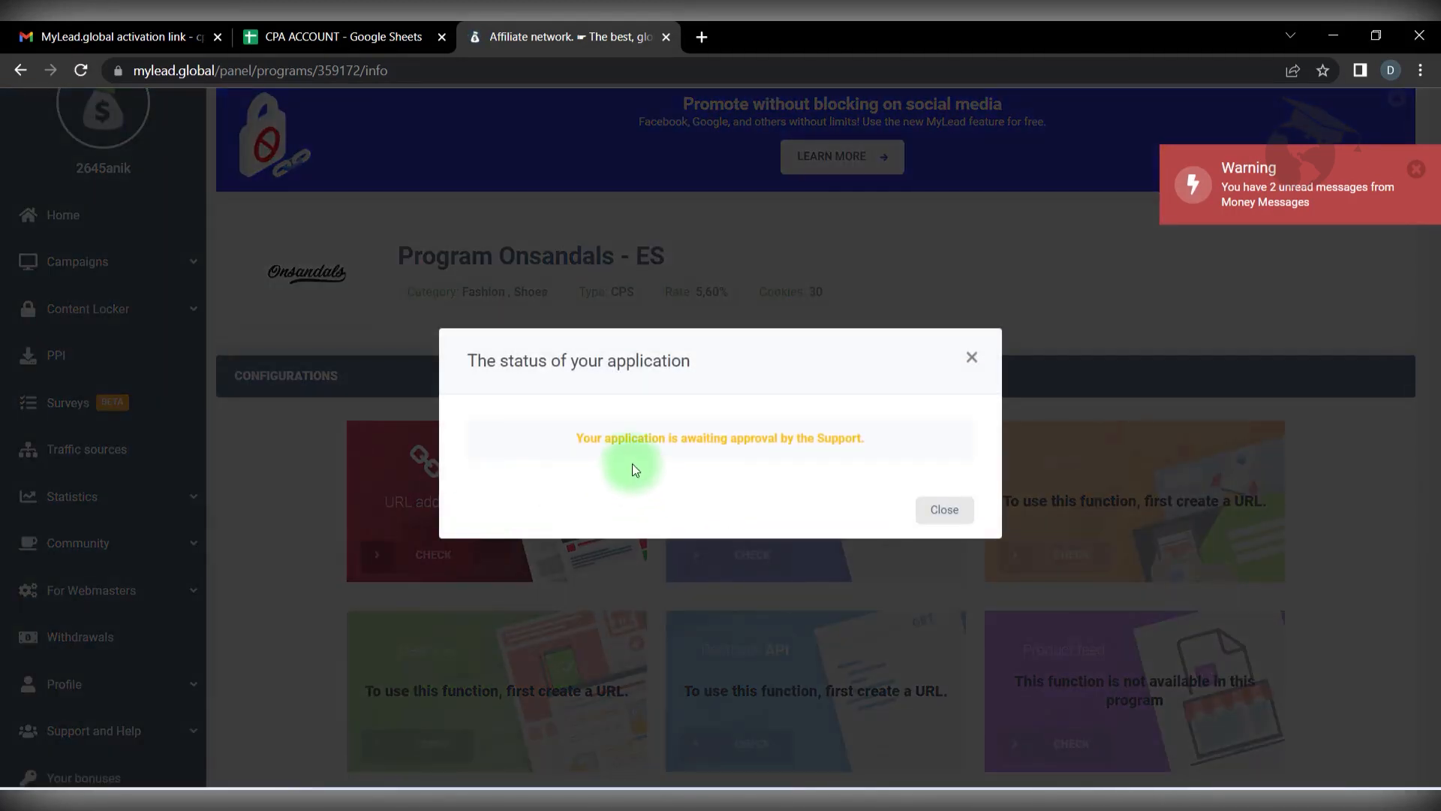
{"action": "triple_click", "coordinate": [623, 441]}
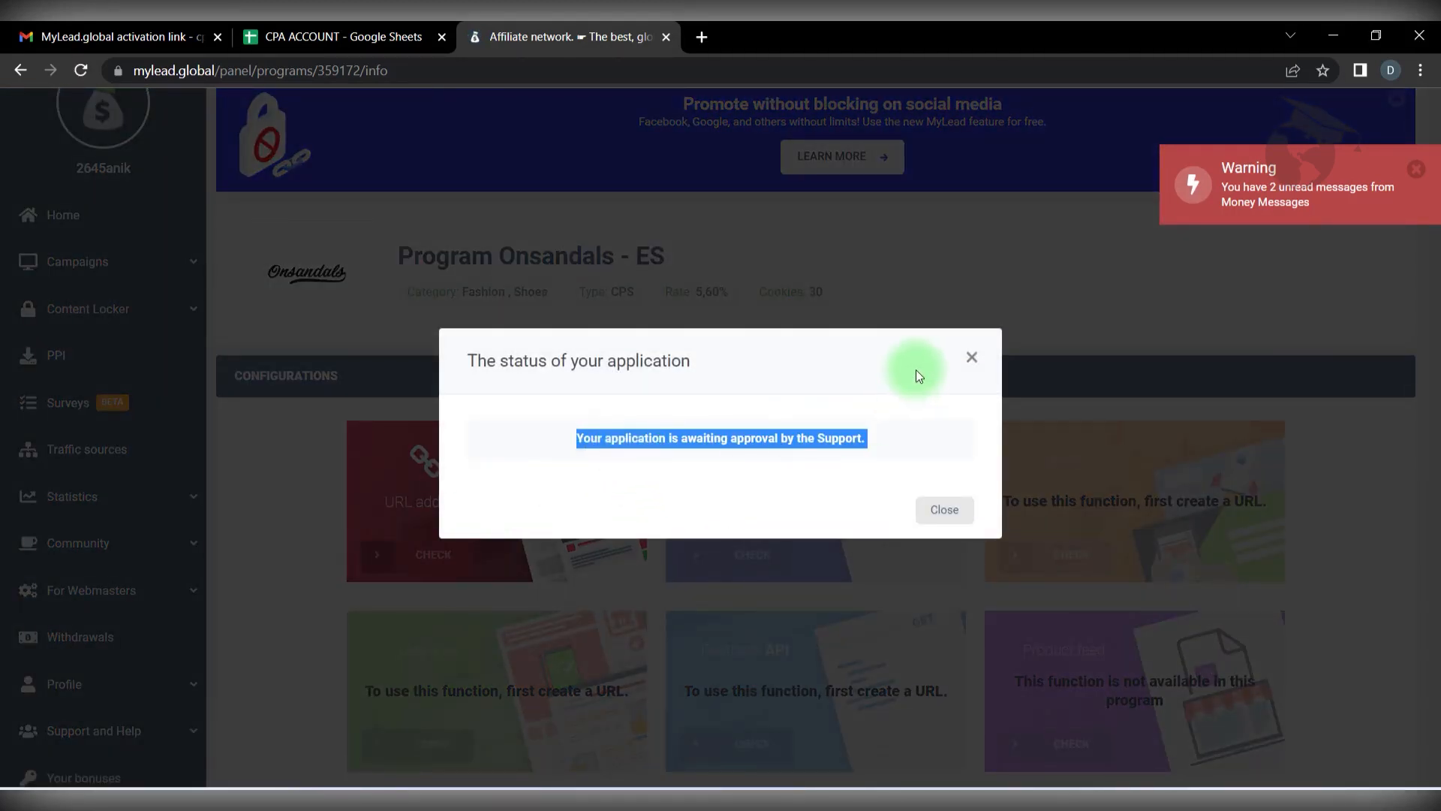
{"action": "left_click", "coordinate": [971, 359]}
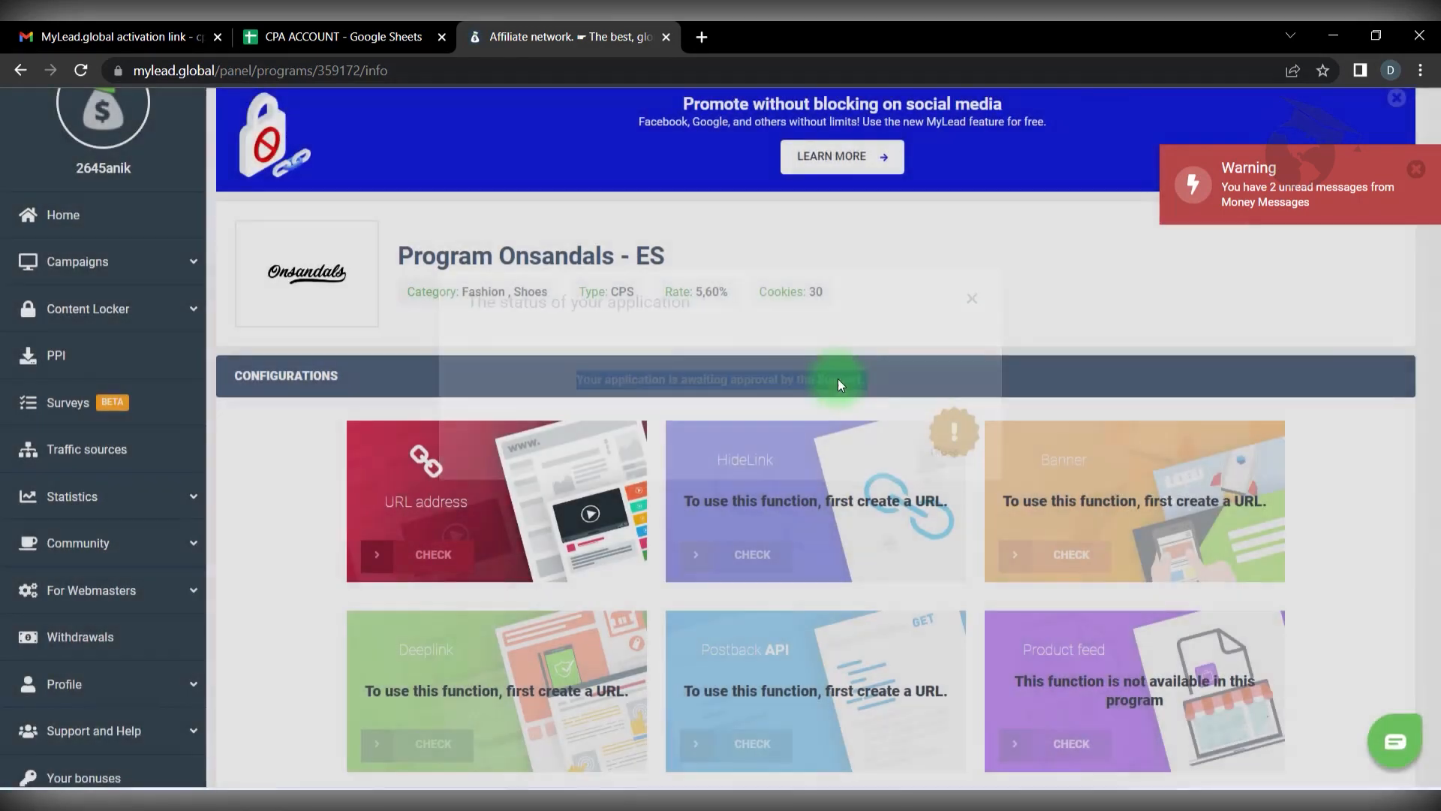
Filter the list of campaigns by type CPS and open the Personaliza Tu Funda - ES program.
{"action": "left_click", "coordinate": [105, 279]}
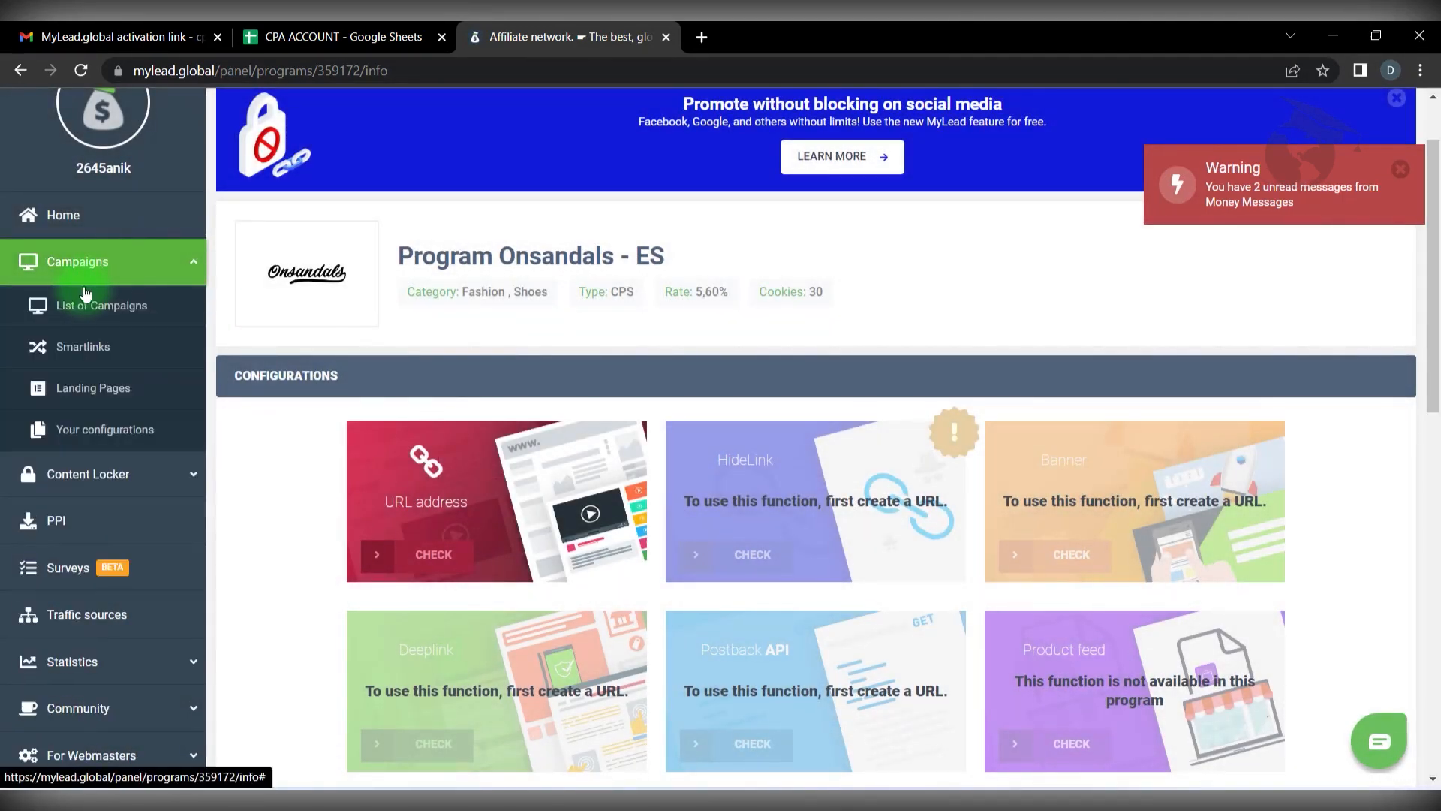
{"action": "left_click", "coordinate": [83, 302]}
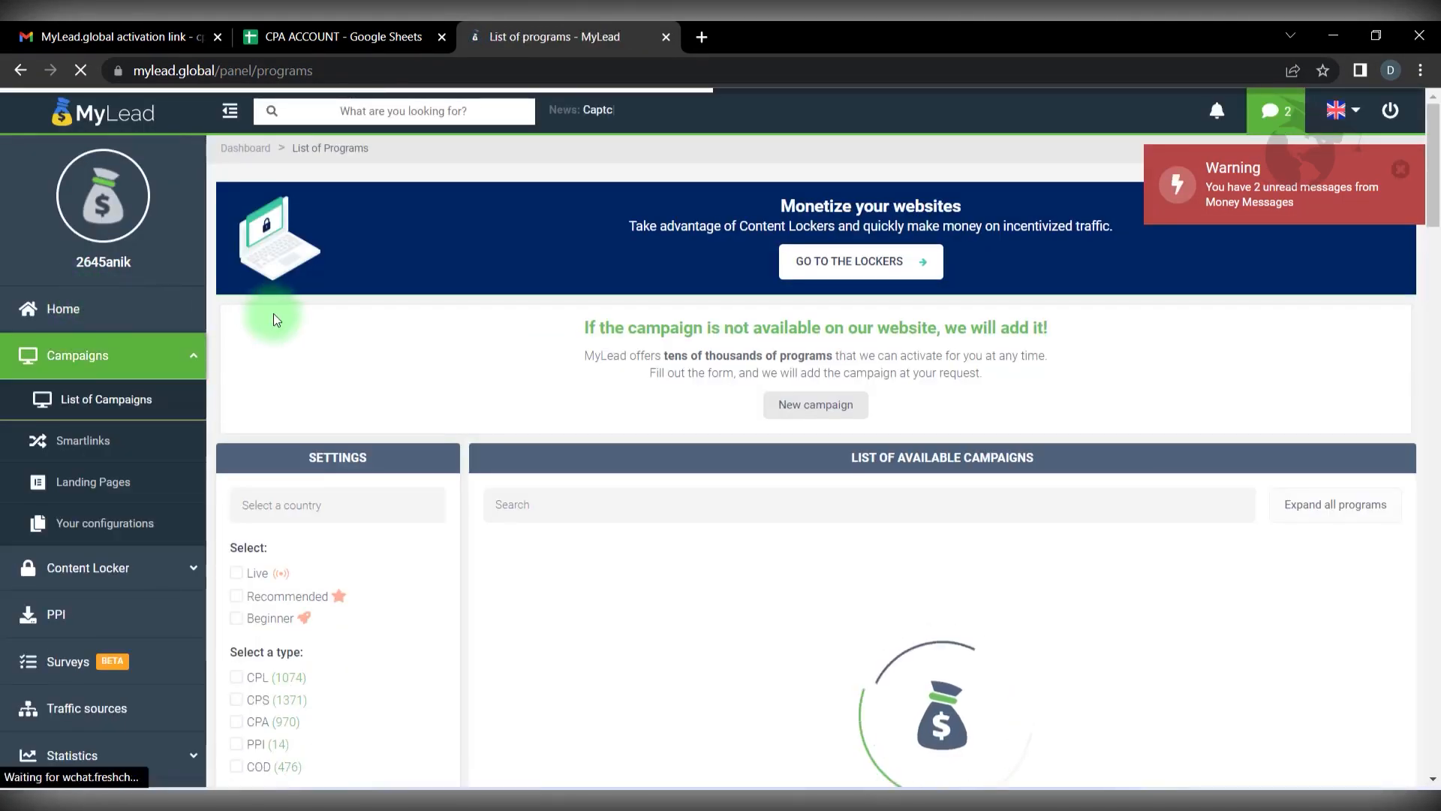
{"action": "scroll", "coordinate": [480, 362], "scroll_direction": "down", "scroll_amount": 1}
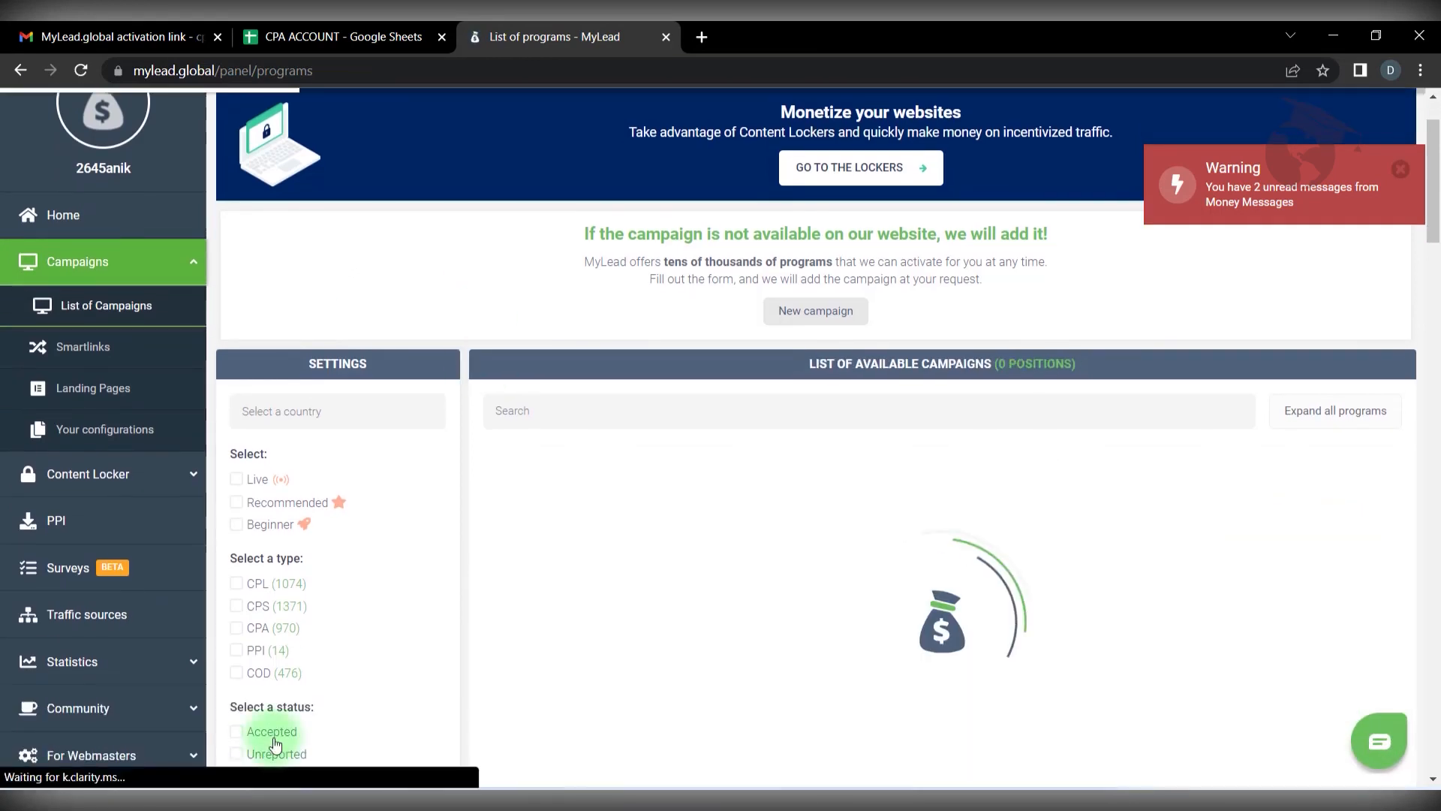
{"action": "left_click", "coordinate": [242, 610]}
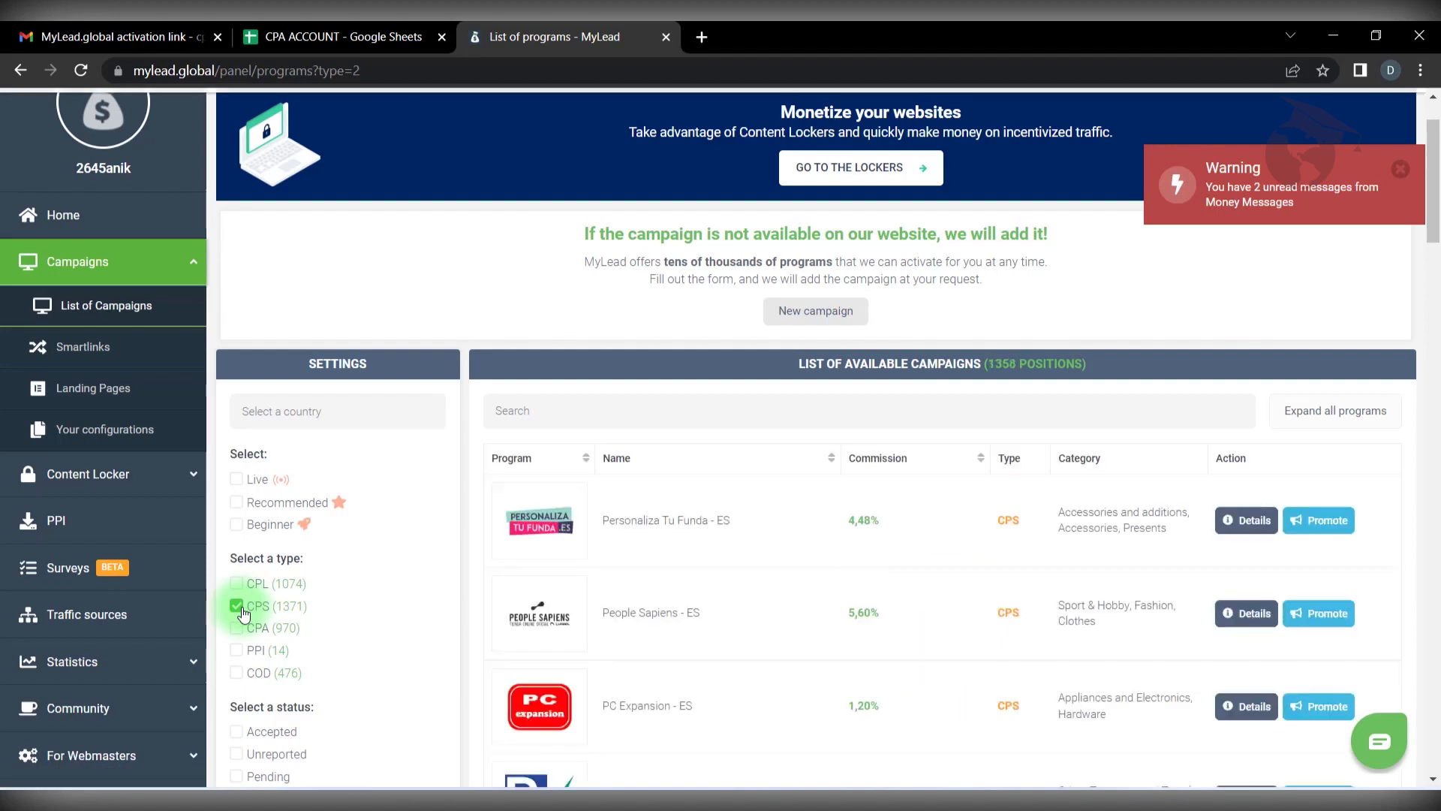
{"action": "left_click", "coordinate": [651, 530]}
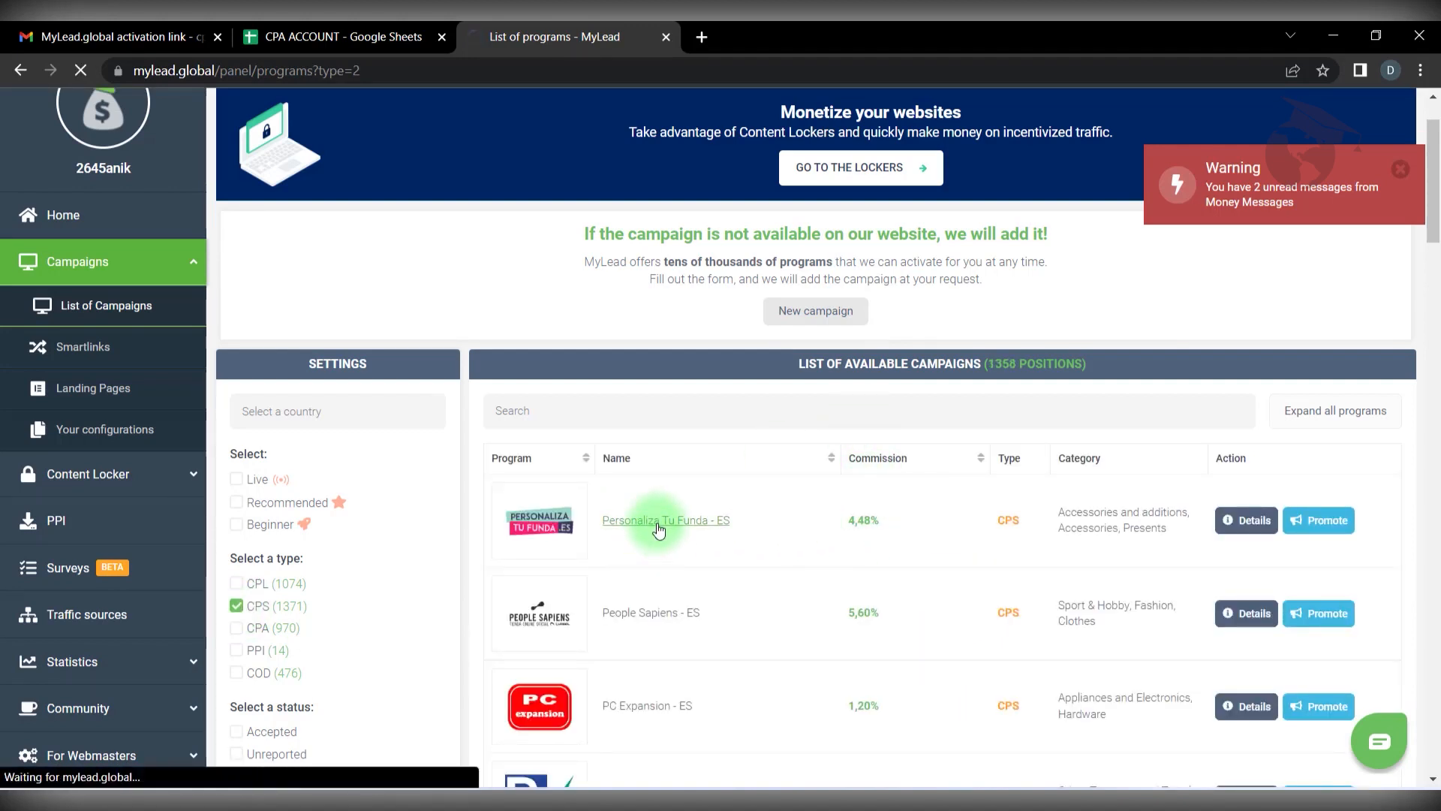
Request the Personaliza Tu Funda - ES URL address, choose PPC/Paid traffic (FB ADS) as traffic source, and close the verification form without submitting.
{"action": "left_click", "coordinate": [502, 584]}
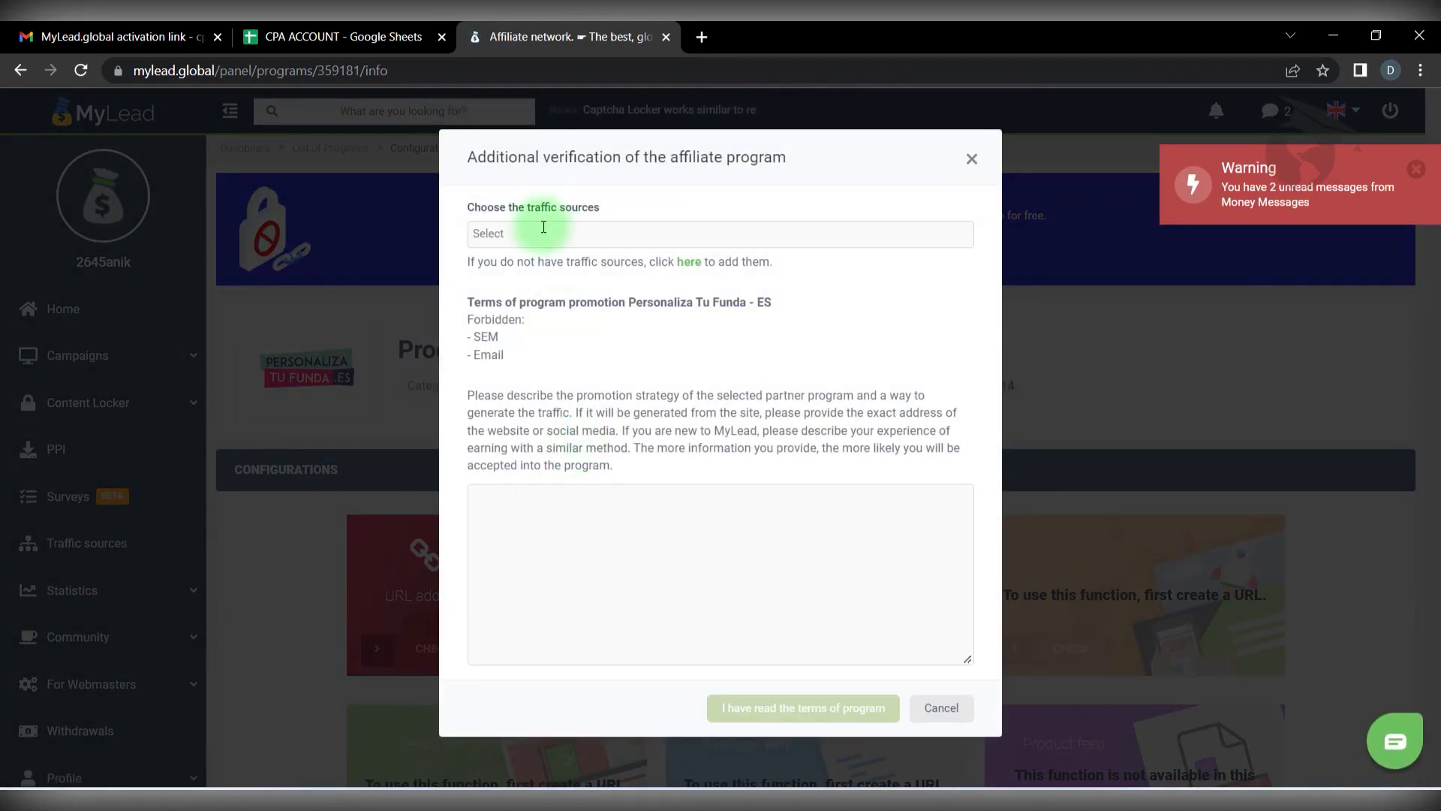
{"action": "left_click", "coordinate": [543, 232]}
{"action": "left_click", "coordinate": [547, 264]}
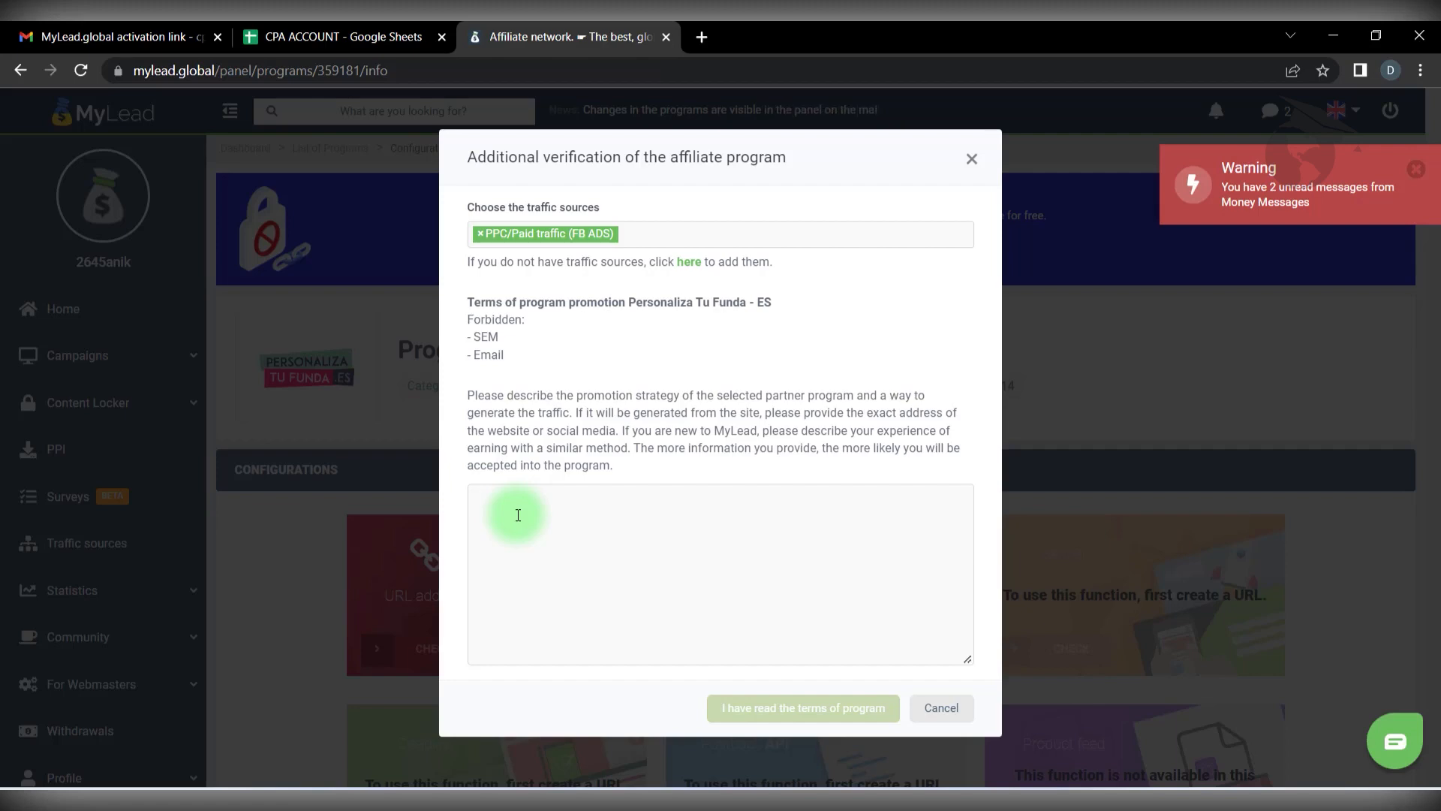
{"action": "left_click", "coordinate": [972, 163]}
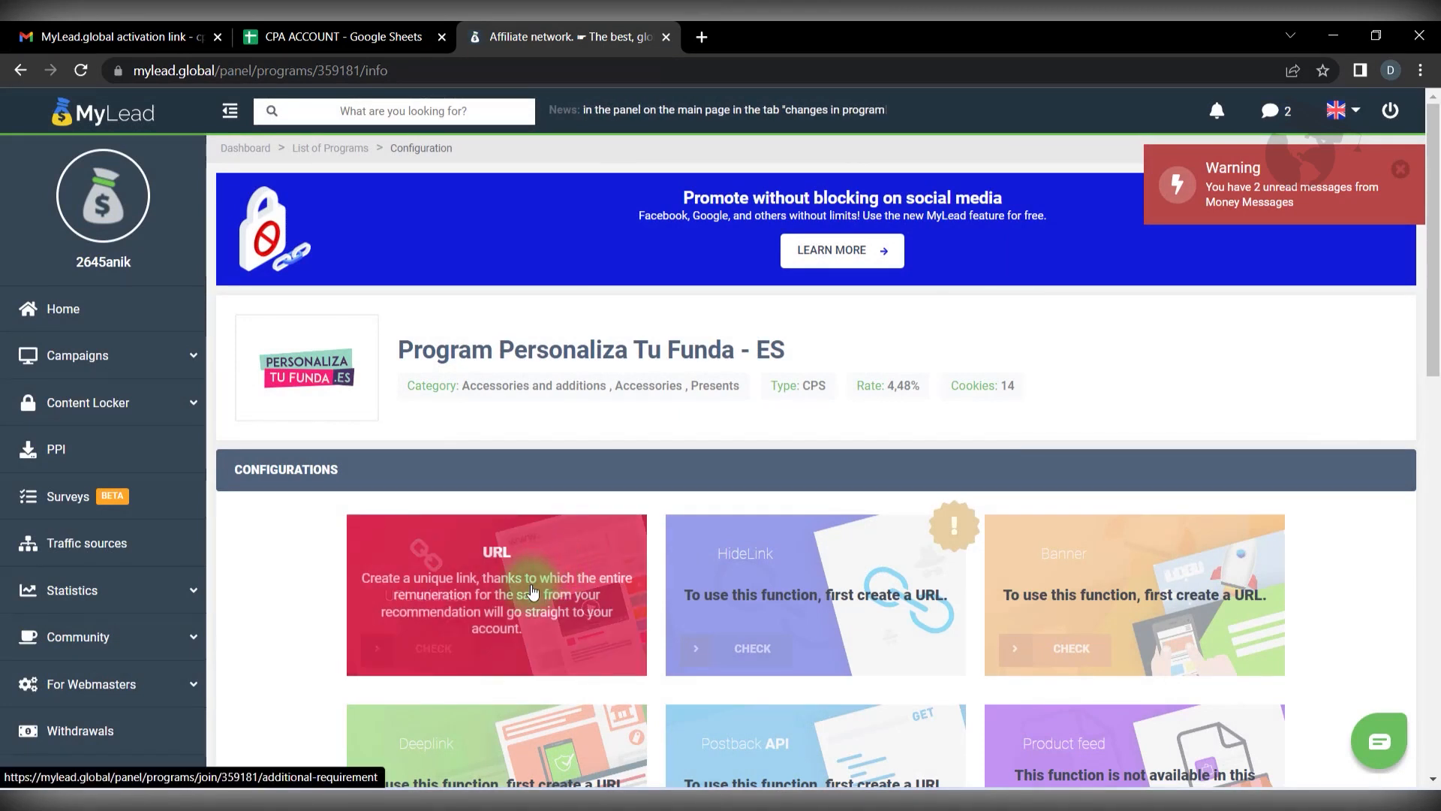
{"action": "scroll", "coordinate": [532, 592], "scroll_direction": "down", "scroll_amount": 1}
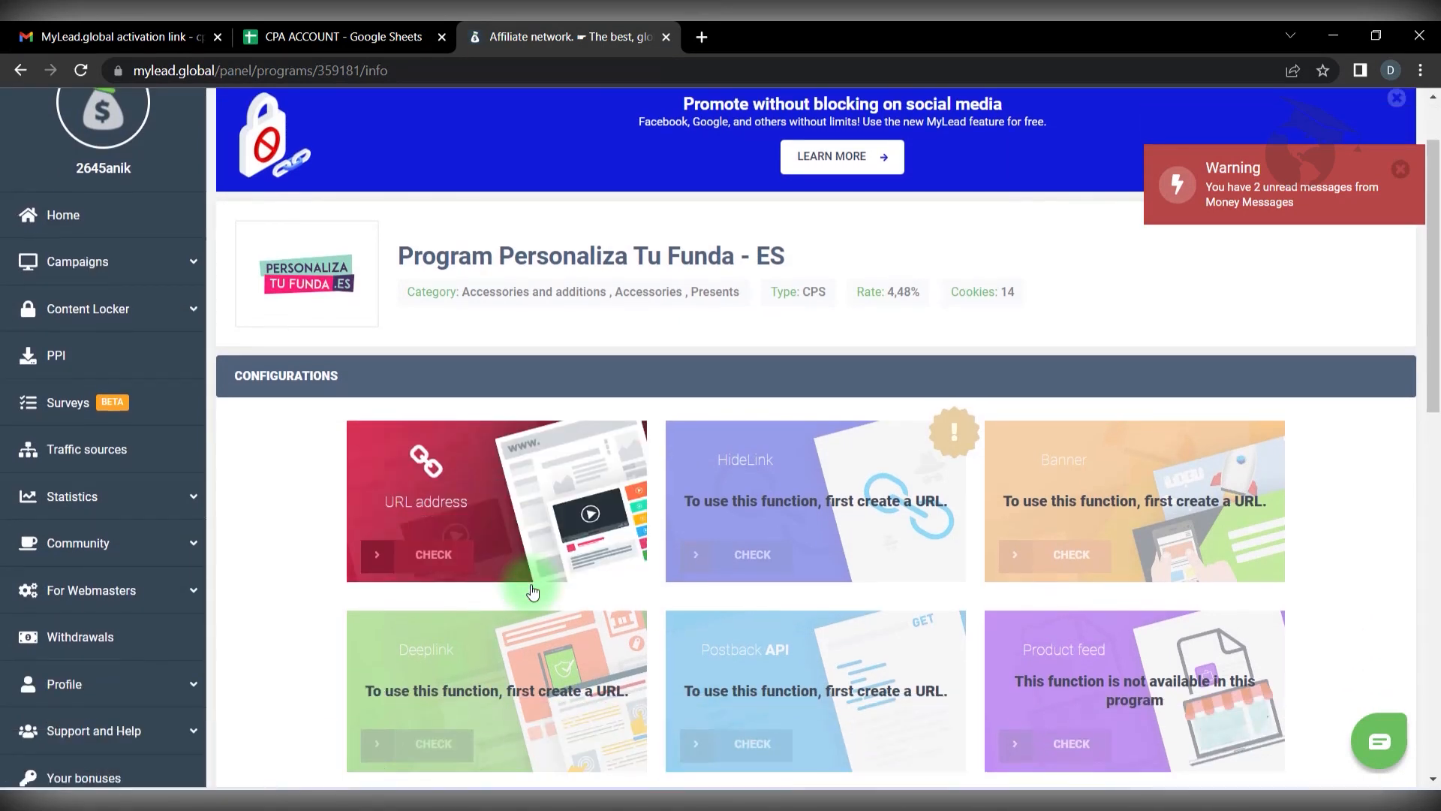
{"action": "scroll", "coordinate": [533, 593], "scroll_direction": "up", "scroll_amount": 1}
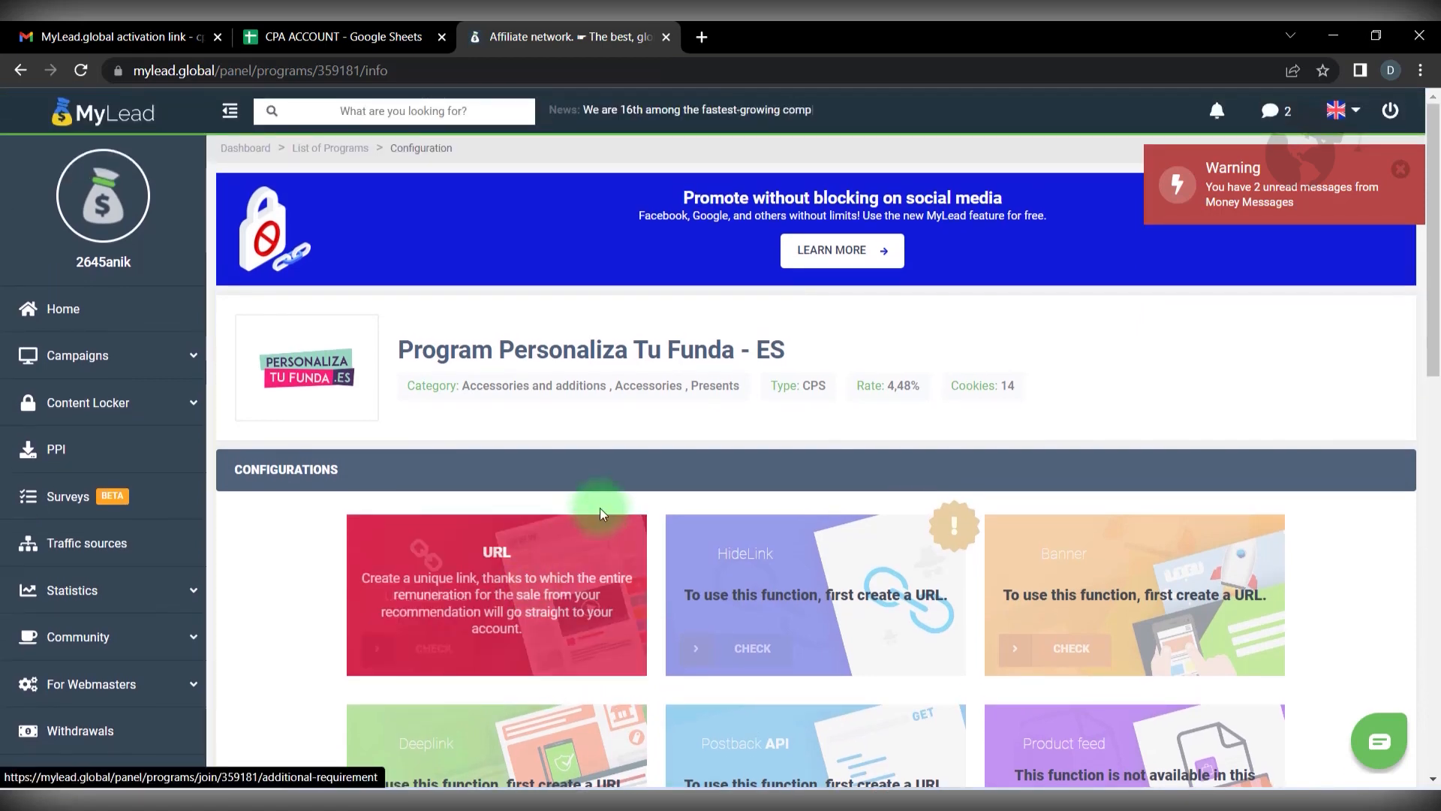
{"action": "scroll", "coordinate": [72, 495], "scroll_direction": "down", "scroll_amount": 2}
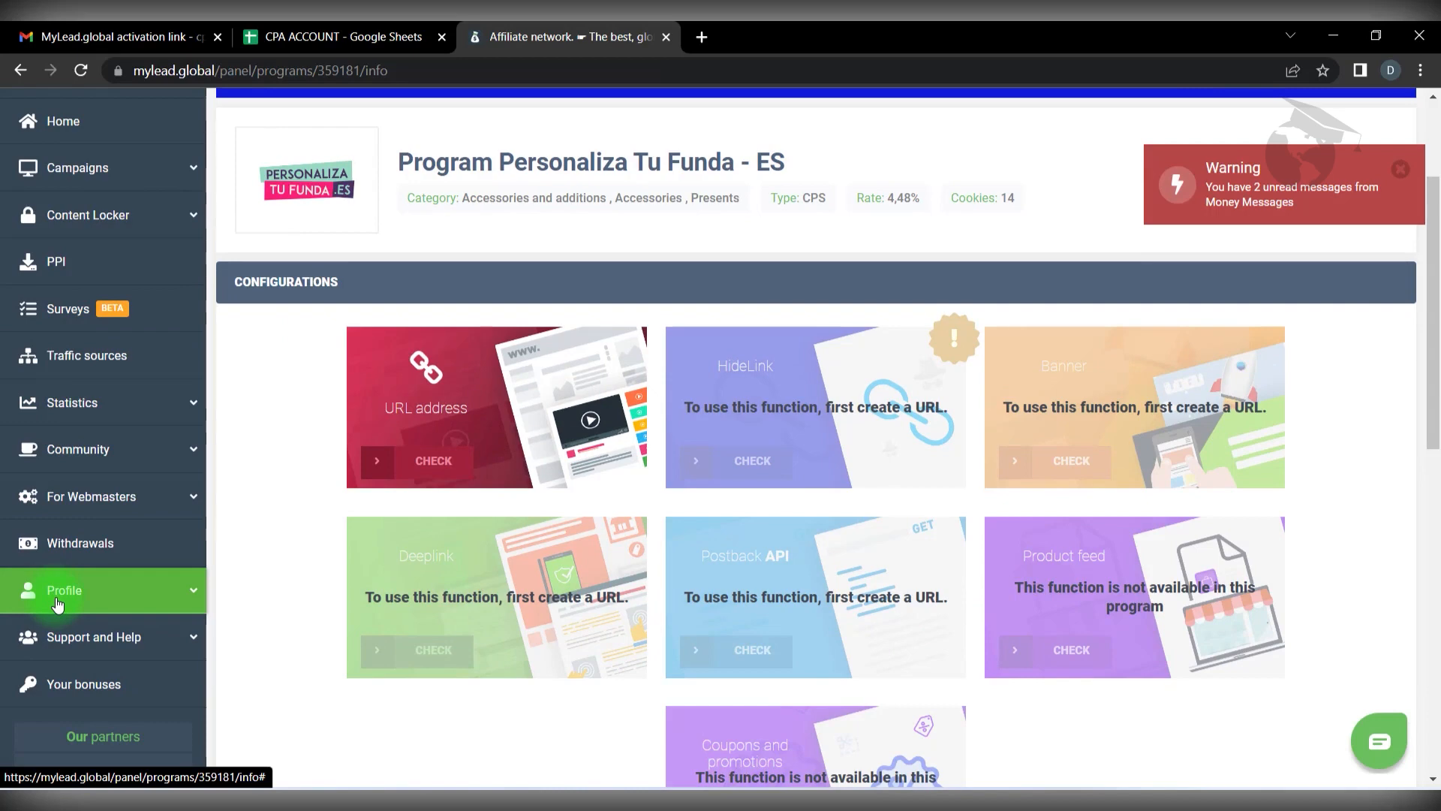
{"action": "scroll", "coordinate": [655, 516], "scroll_direction": "up", "scroll_amount": 2}
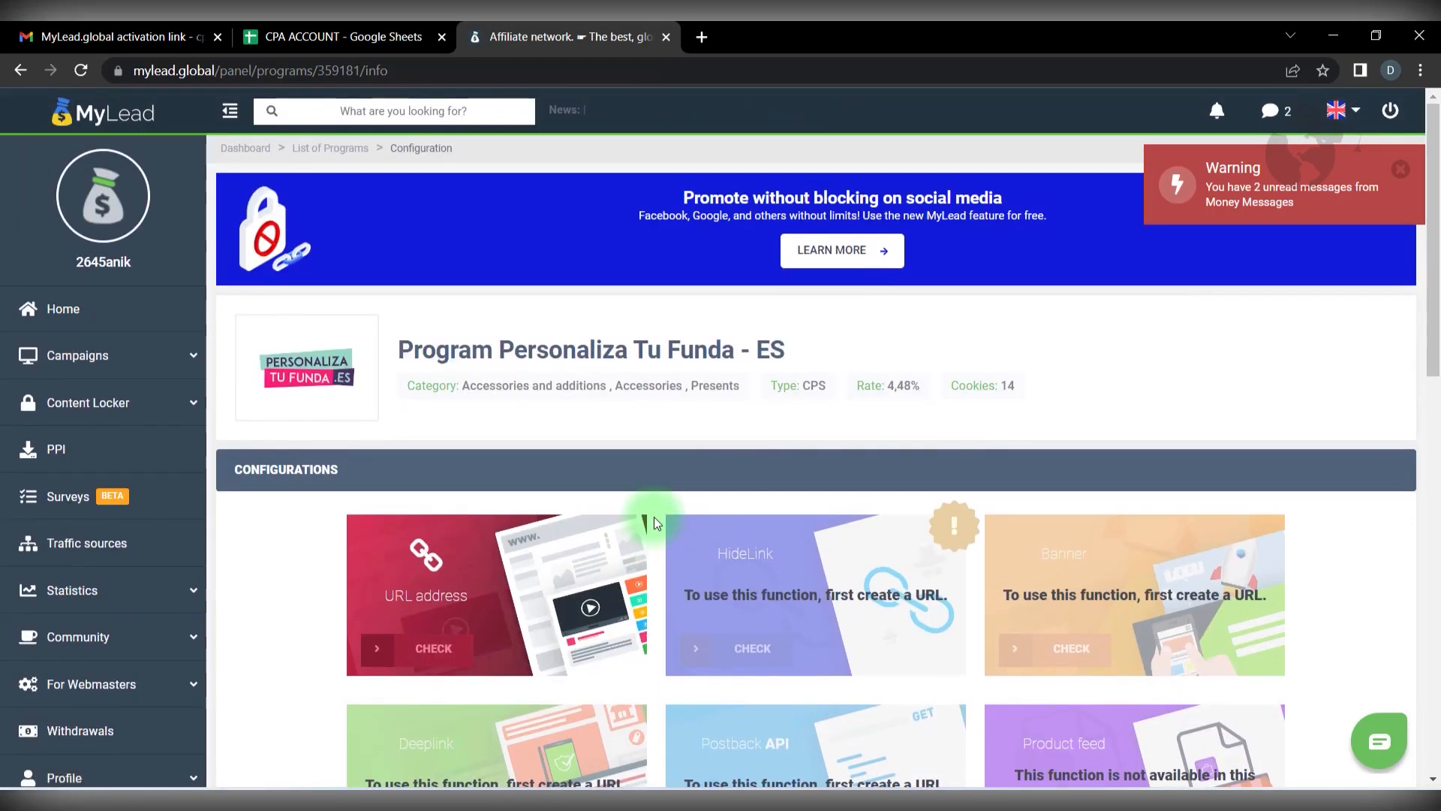